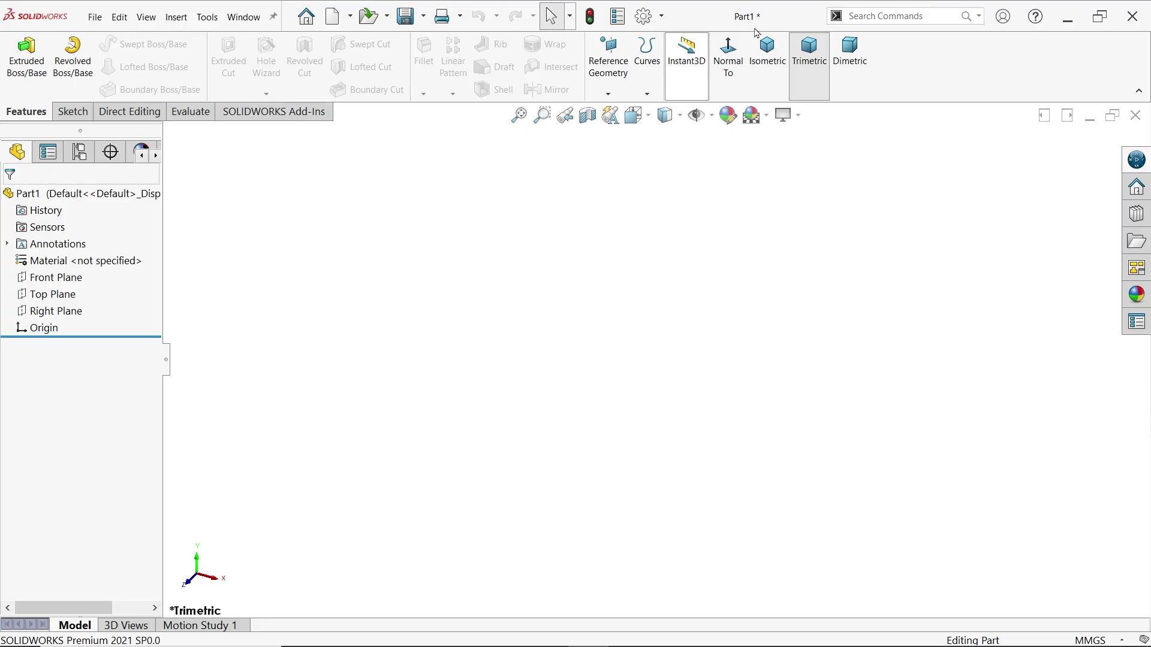
- Look for the block tools through command search and the View menu's toolbar list
click(888, 11)
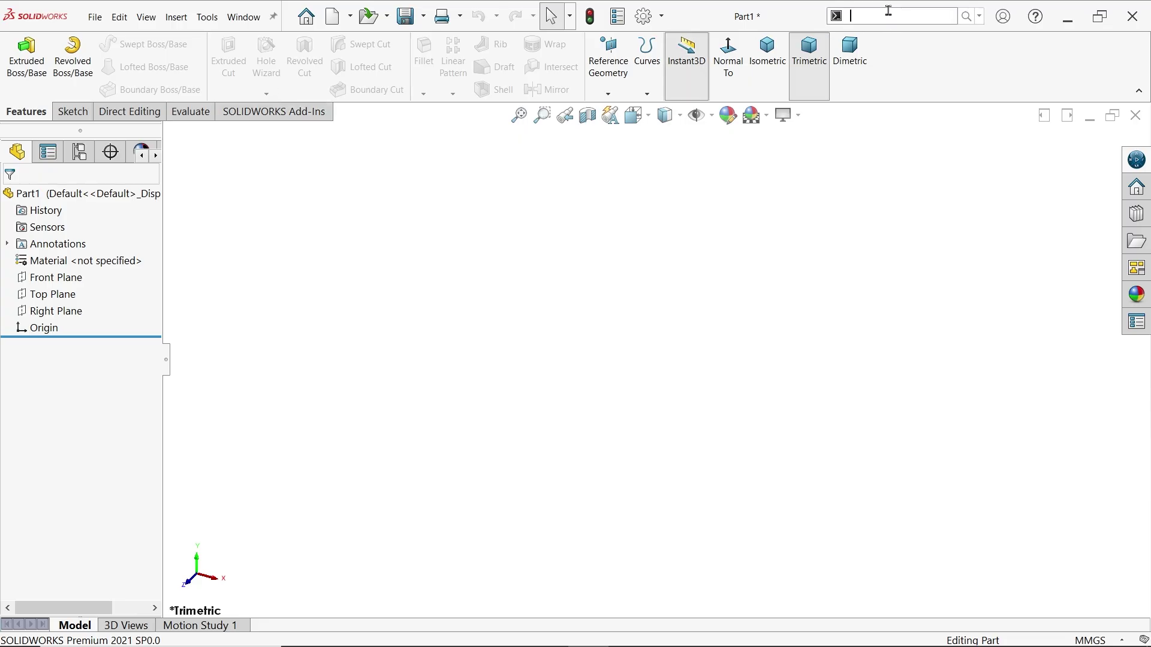
text(block)
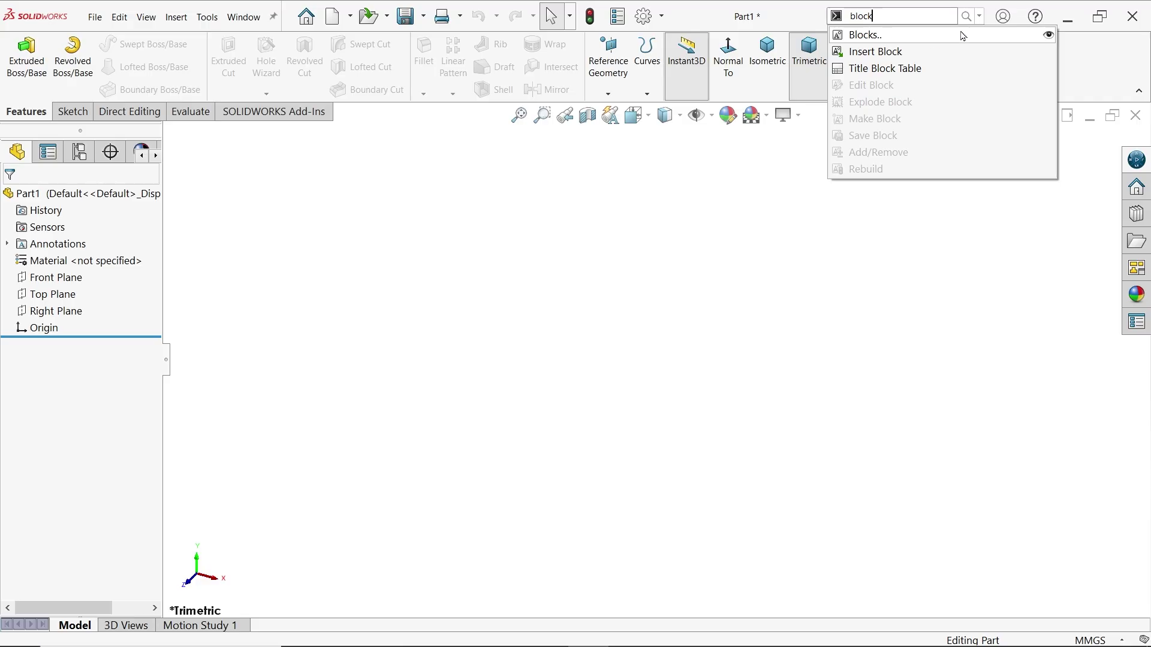
click(1052, 38)
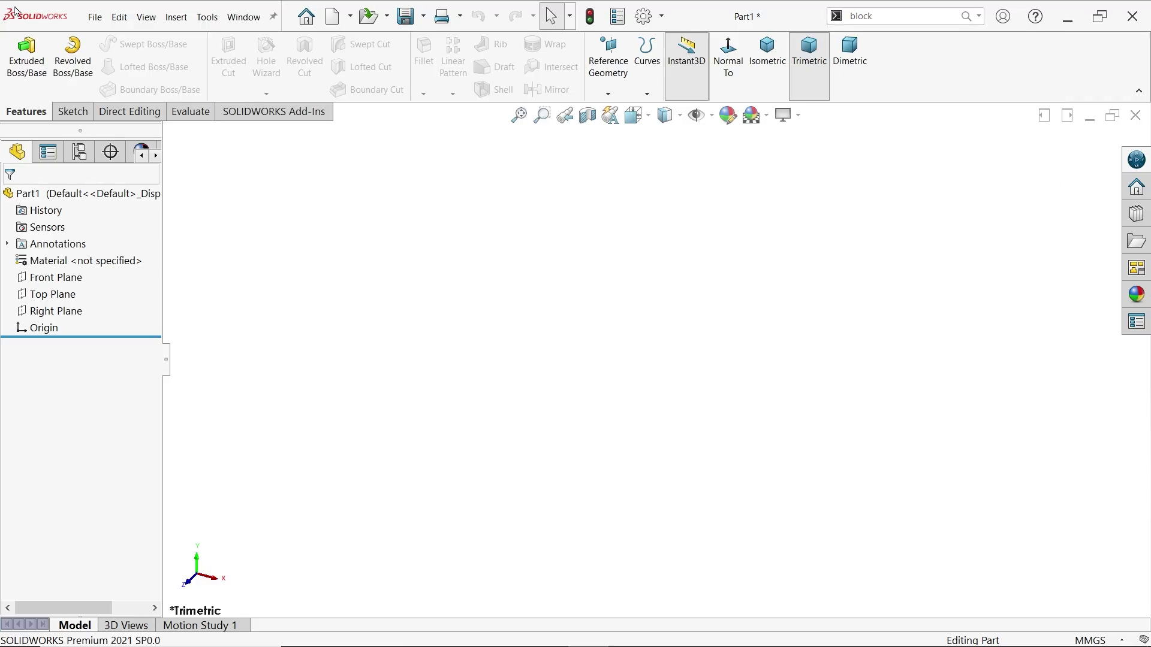
click(146, 17)
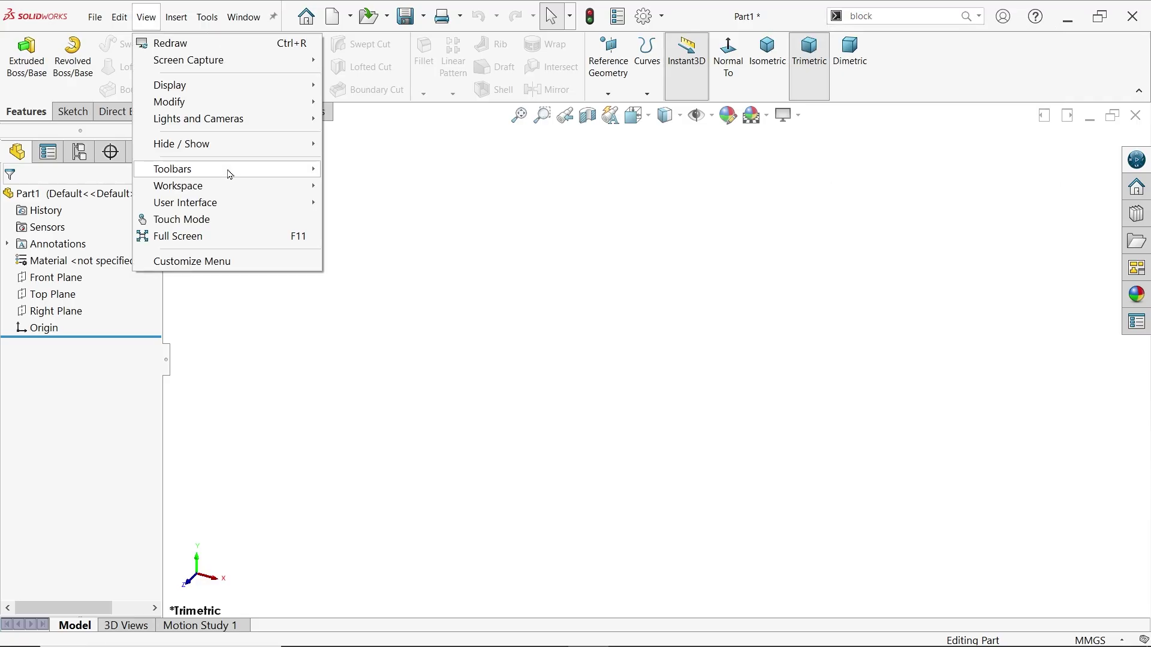
mouse_move(226, 170)
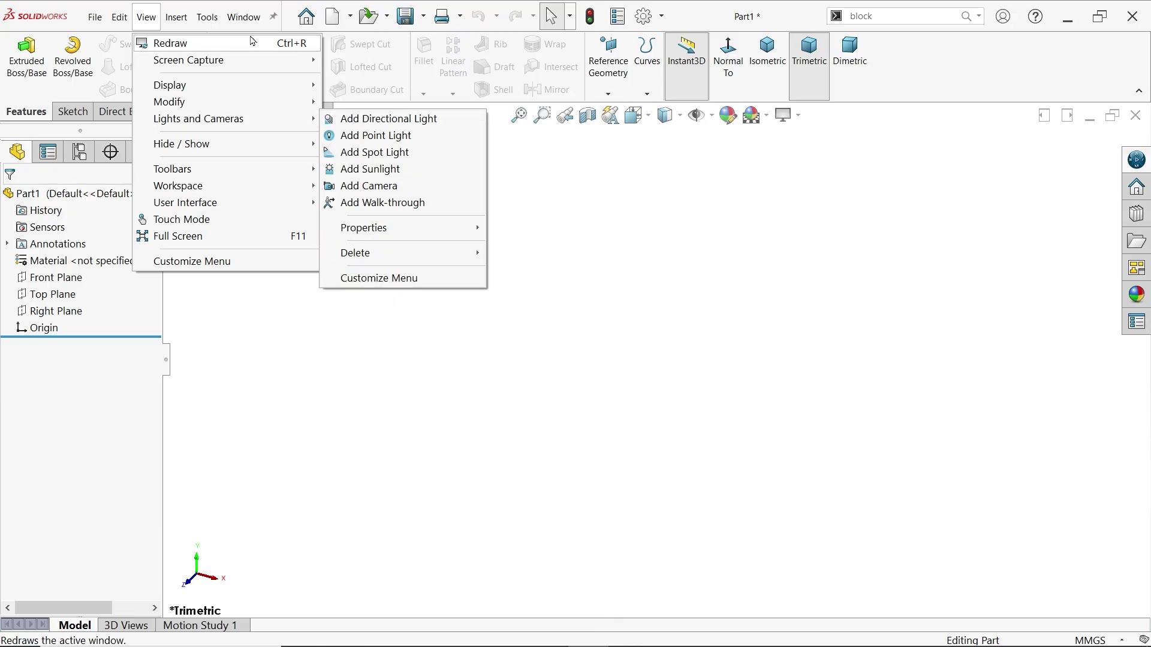
mouse_move(203, 21)
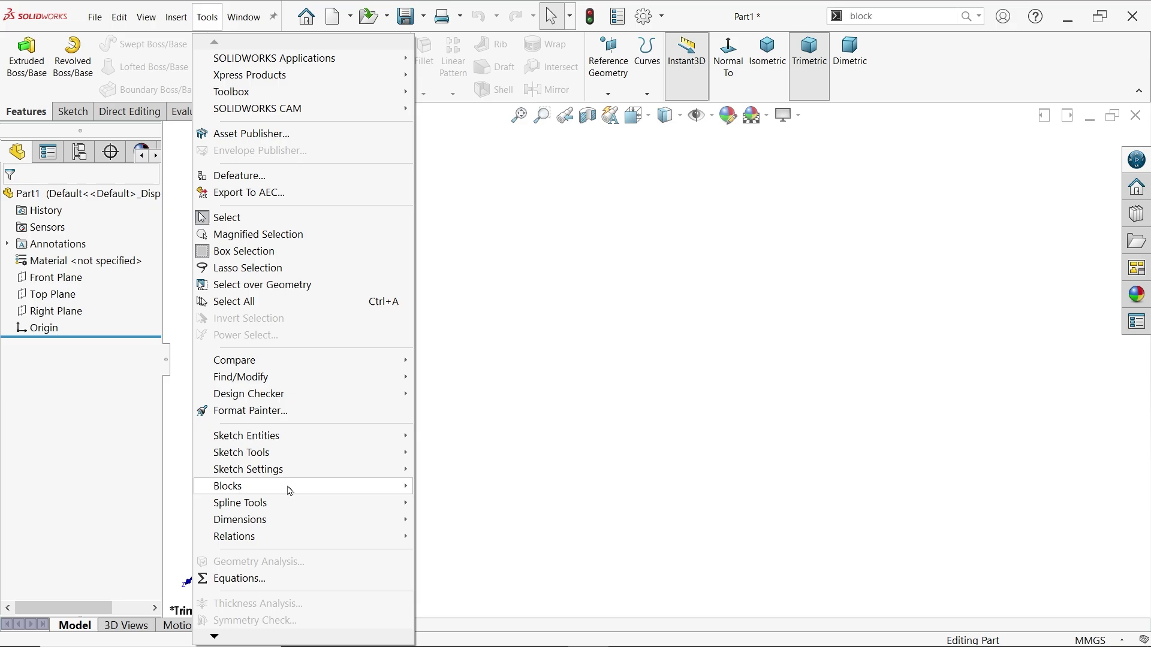
mouse_move(290, 486)
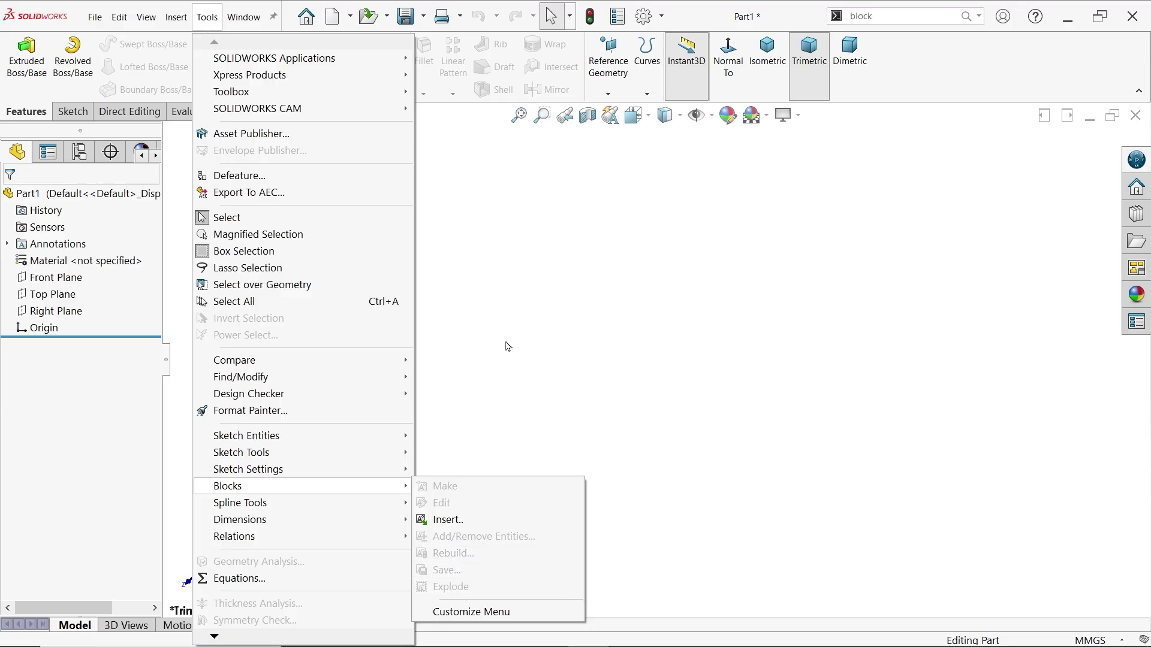
click(496, 245)
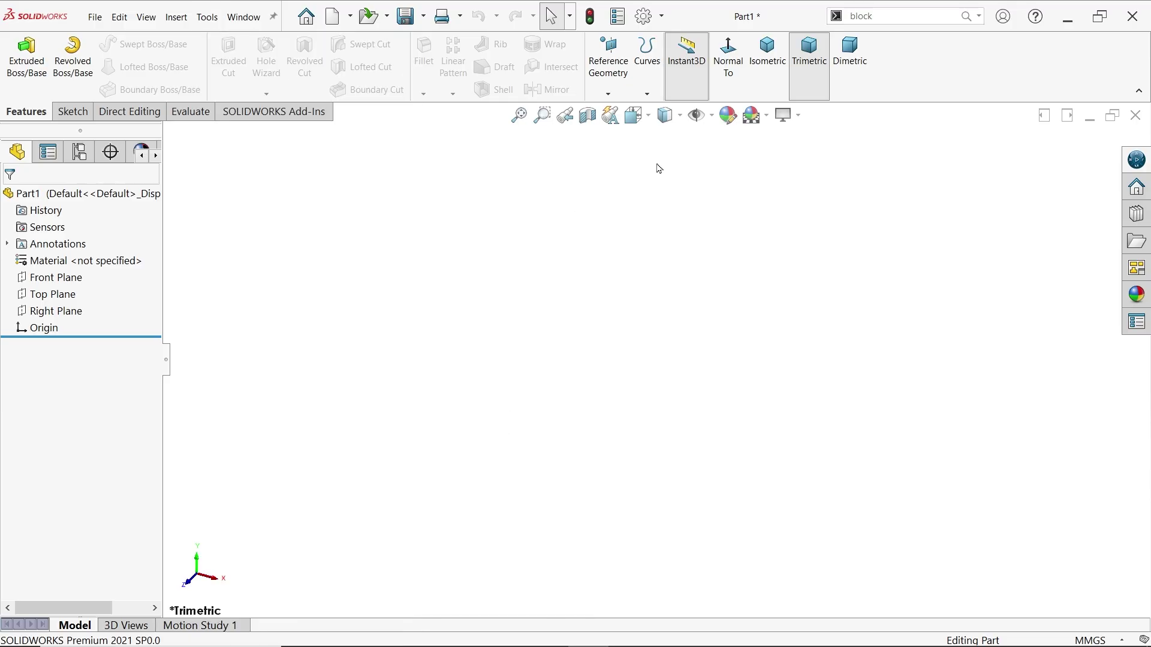
- Add a new CommandManager tab filled with the Blocks toolbar tools
right_click(298, 114)
click(344, 194)
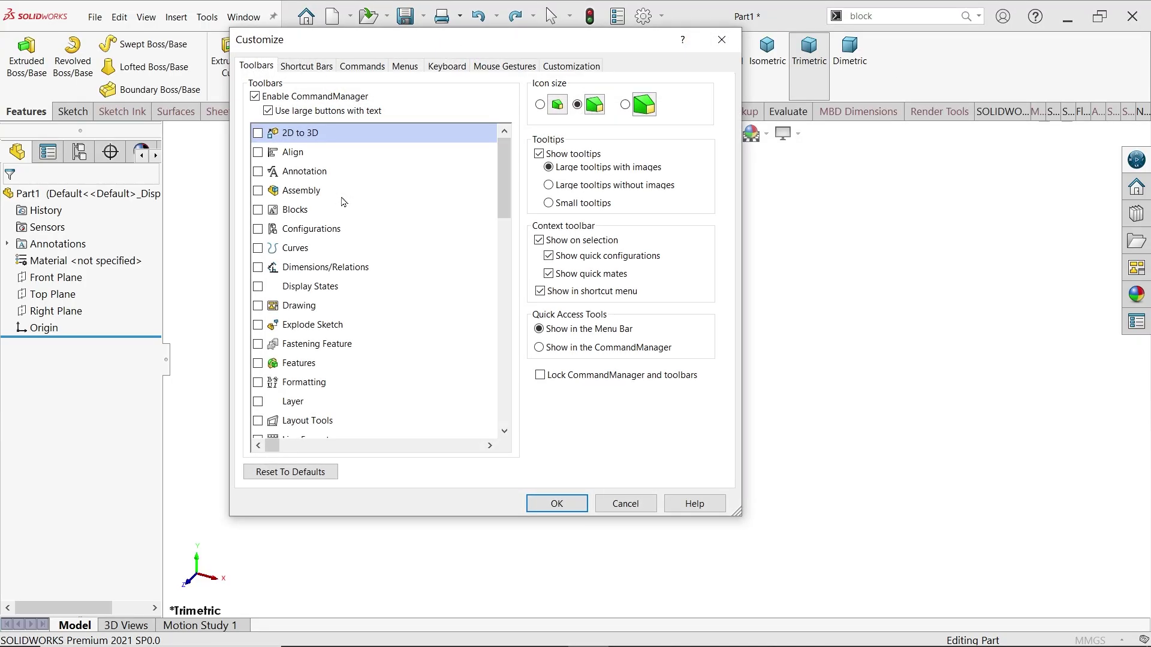
drag(612, 40, 542, 213)
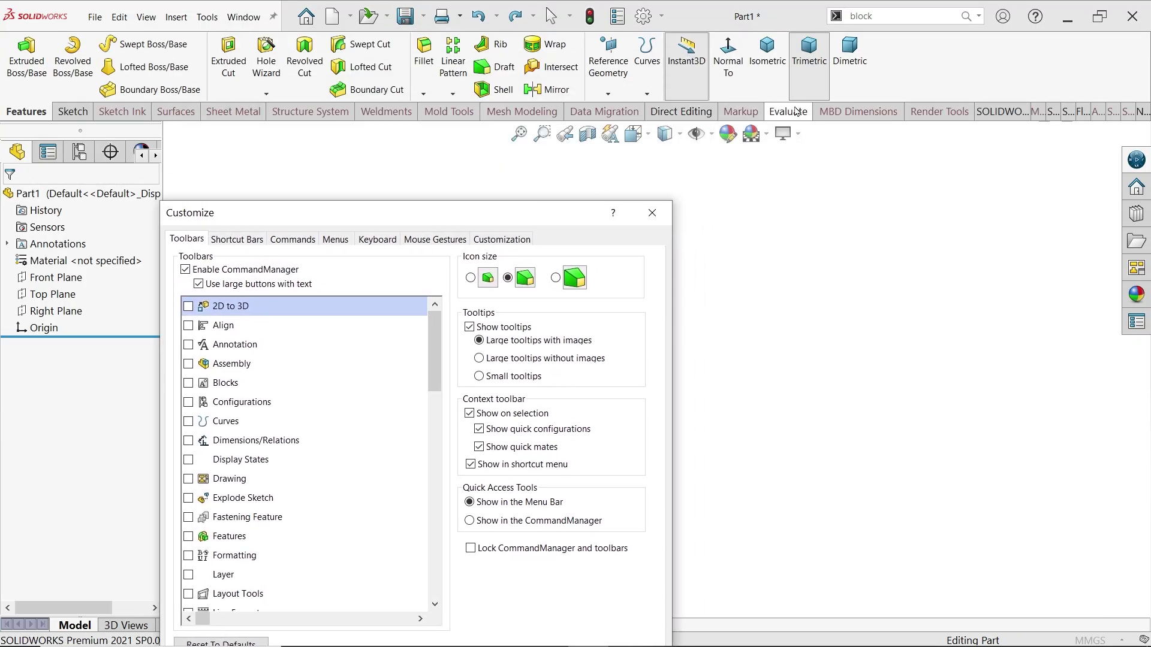
click(1141, 113)
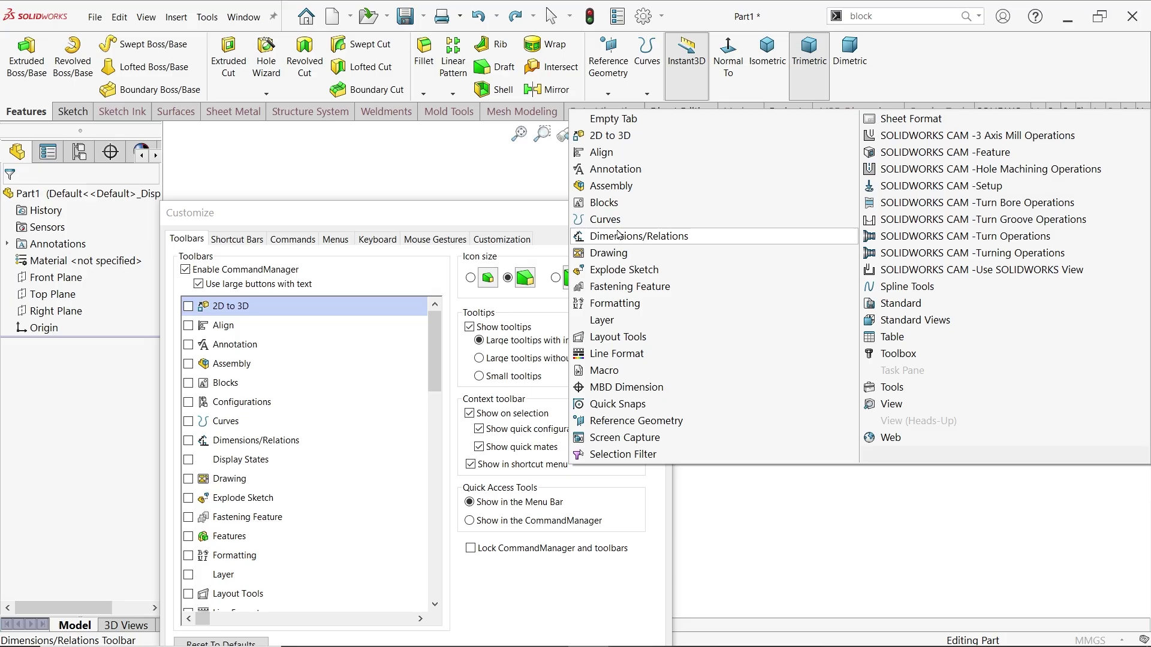
click(611, 204)
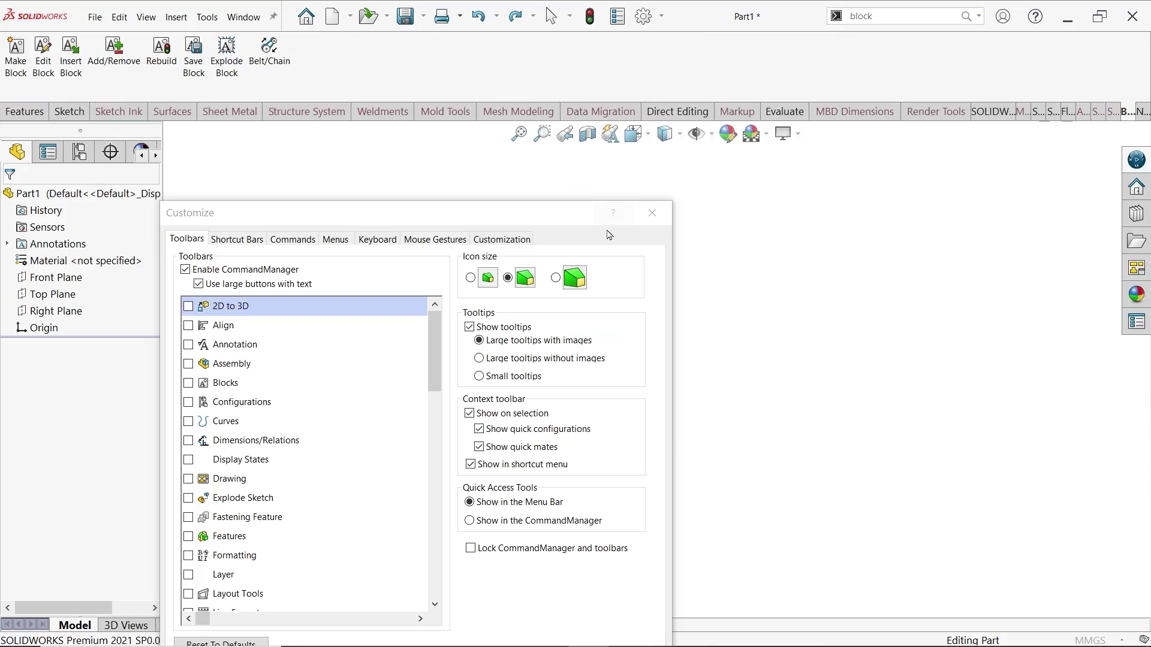
drag(540, 214, 582, 87)
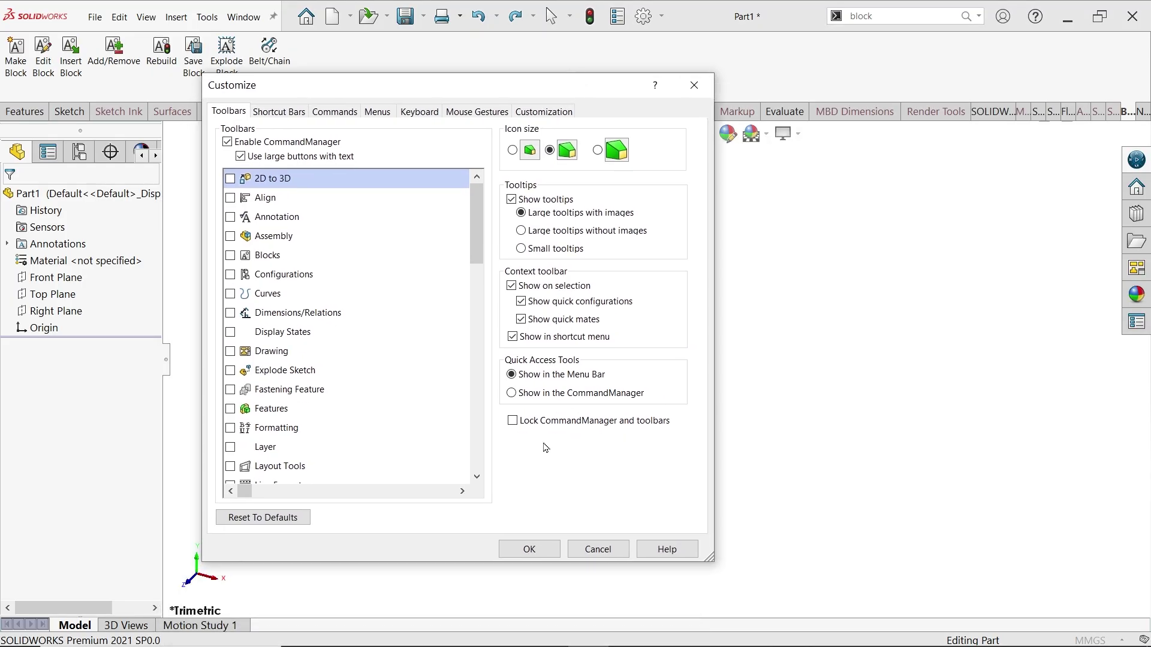
click(527, 547)
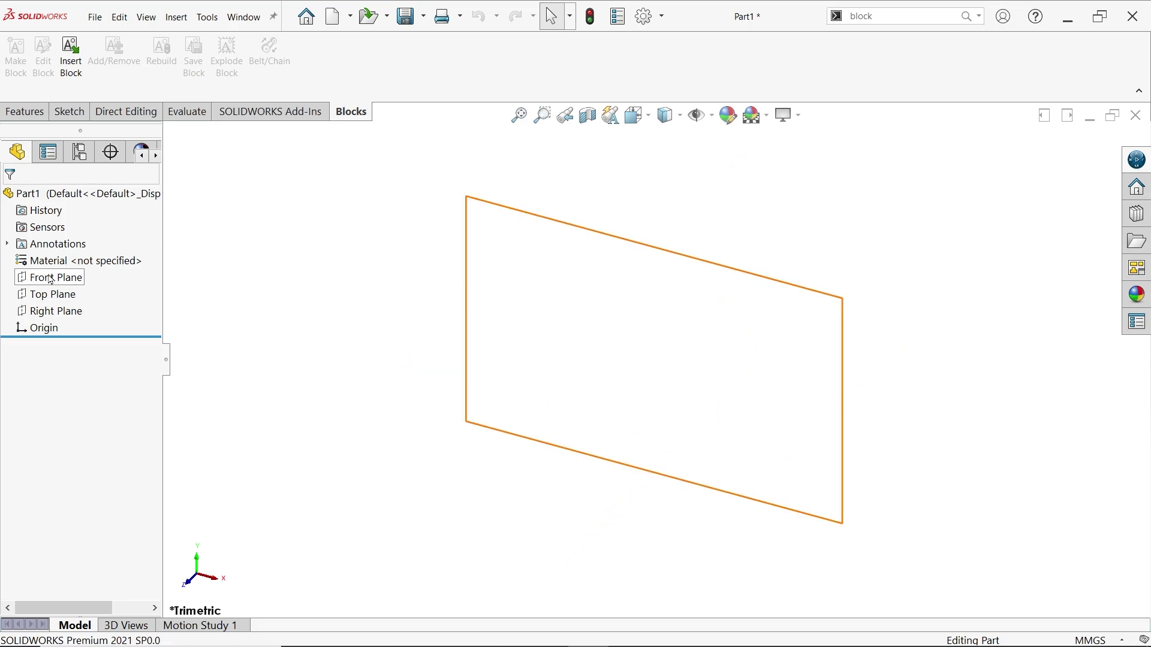
- Sketch a straight slot on the Front Plane, running from the origin up and to the right
right_click(51, 280)
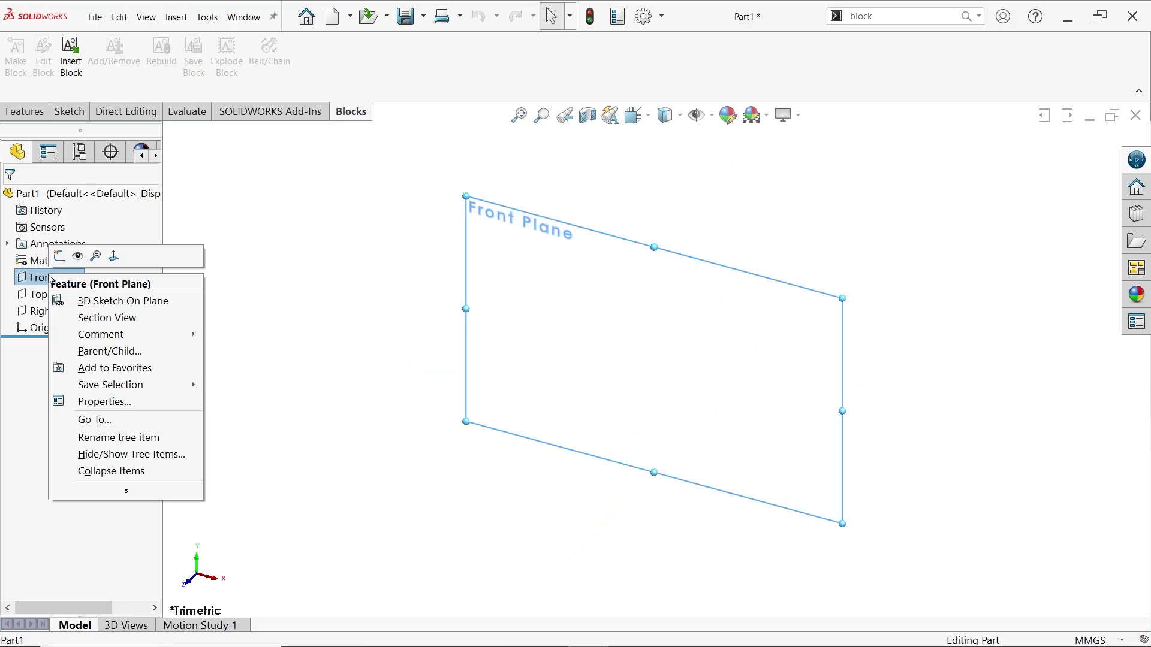
click(59, 257)
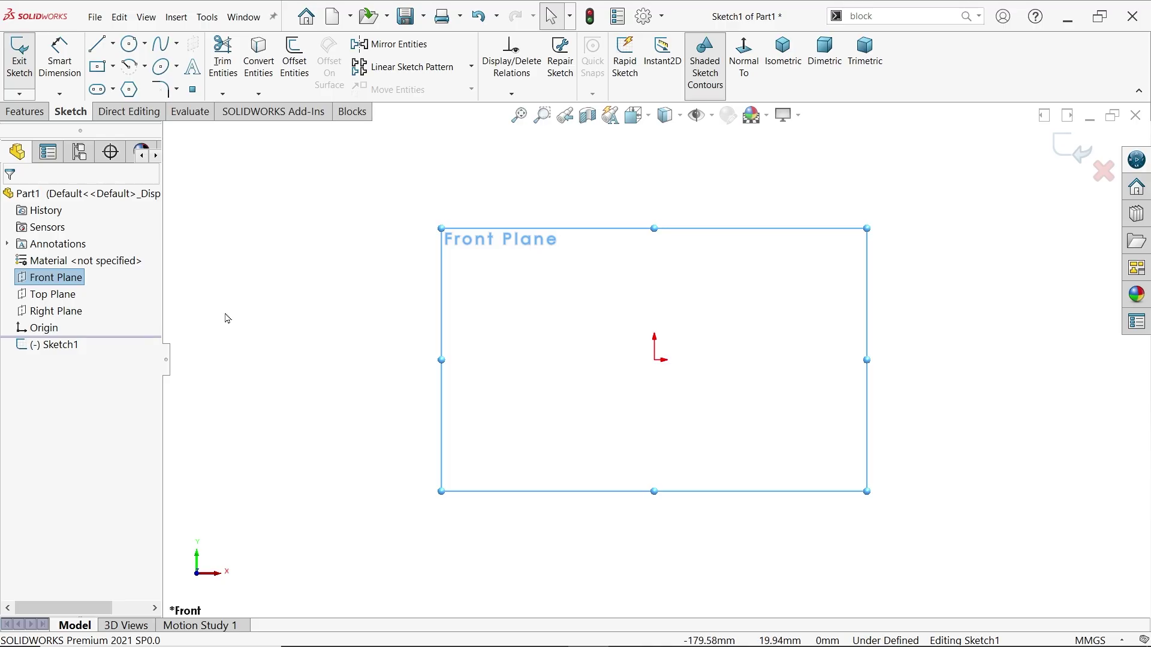
click(99, 92)
click(655, 360)
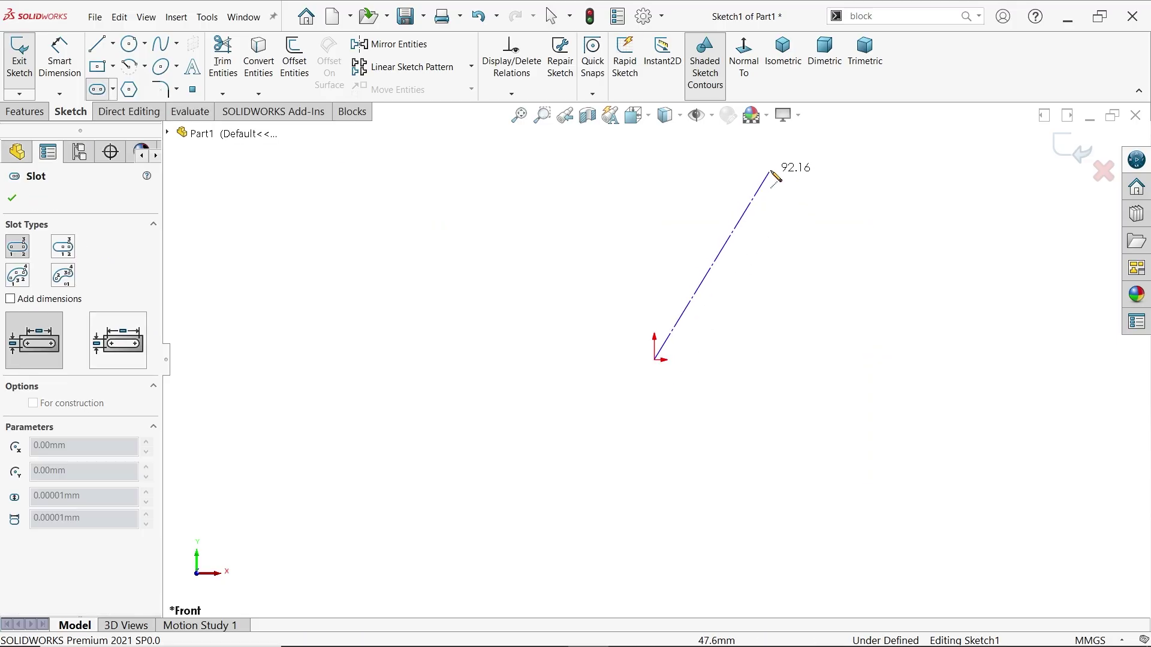
click(773, 168)
click(804, 189)
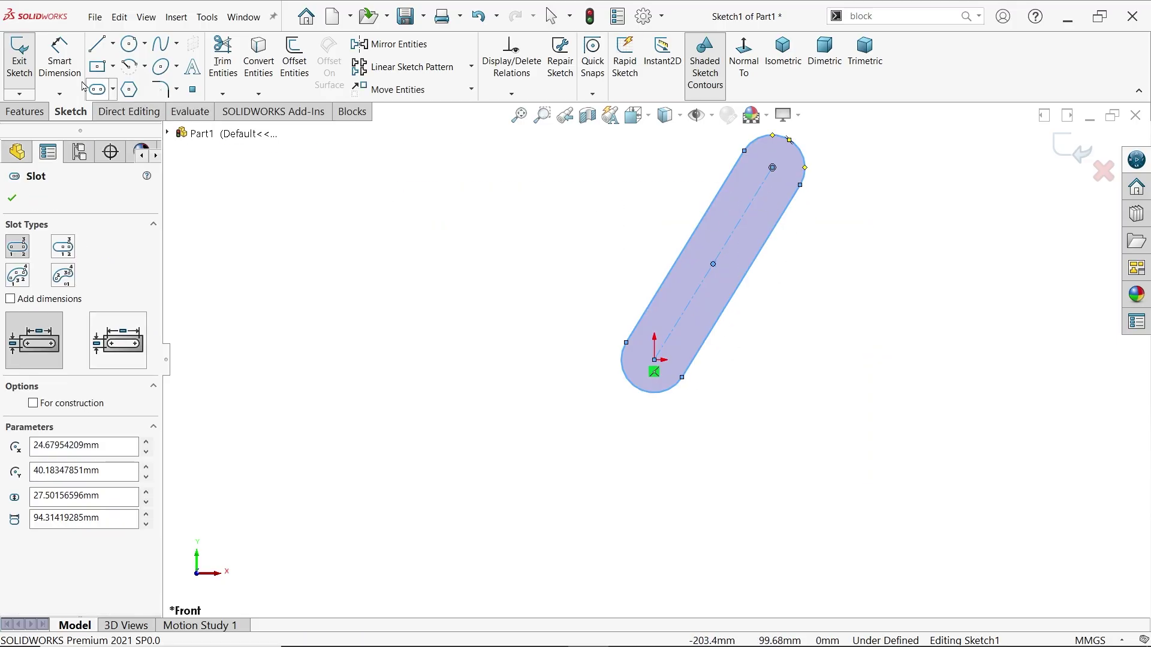
- Dimension the slot to a 75 mm length and R10 end radius
key(d)
click(701, 291)
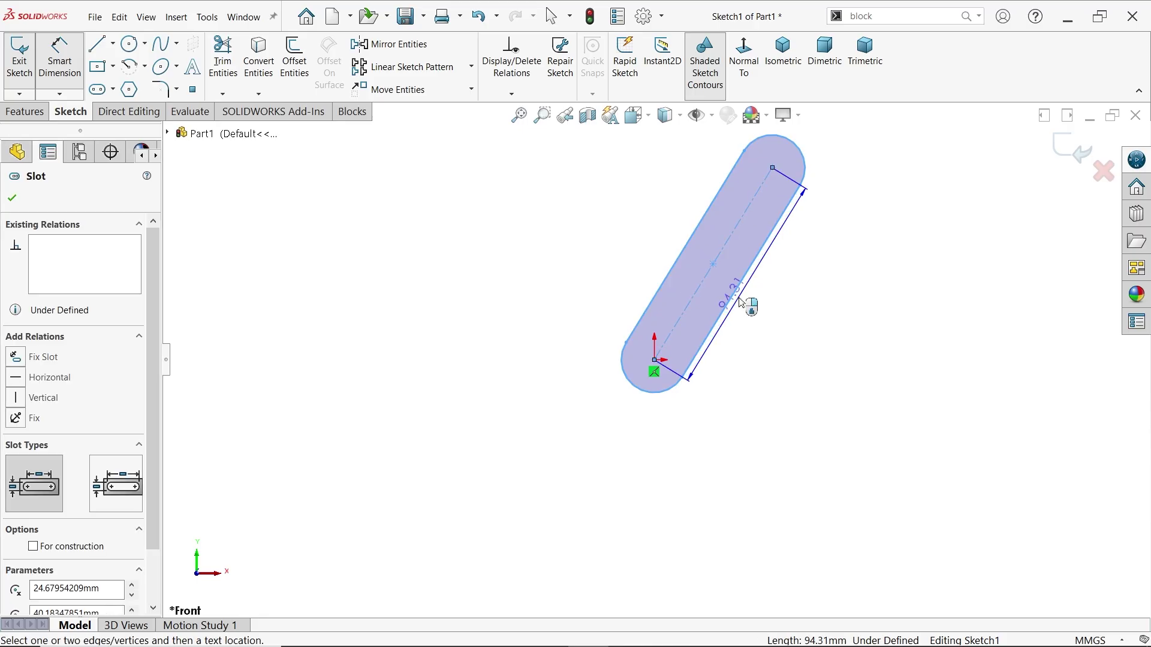
click(755, 312)
text(75)
key(Return)
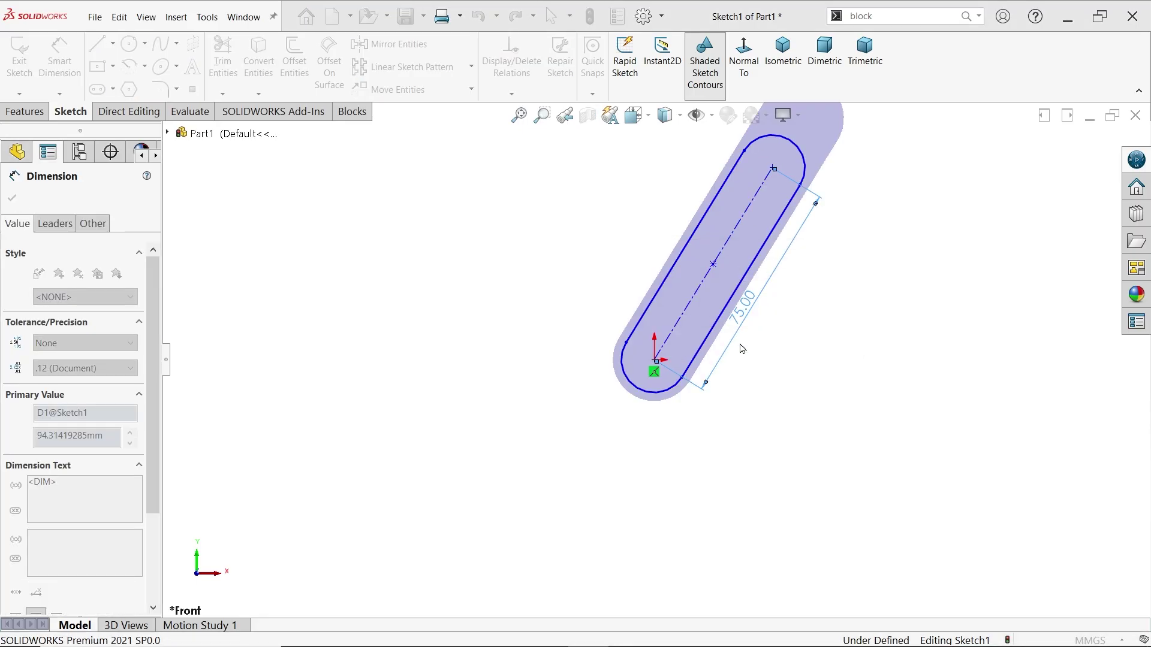
click(672, 391)
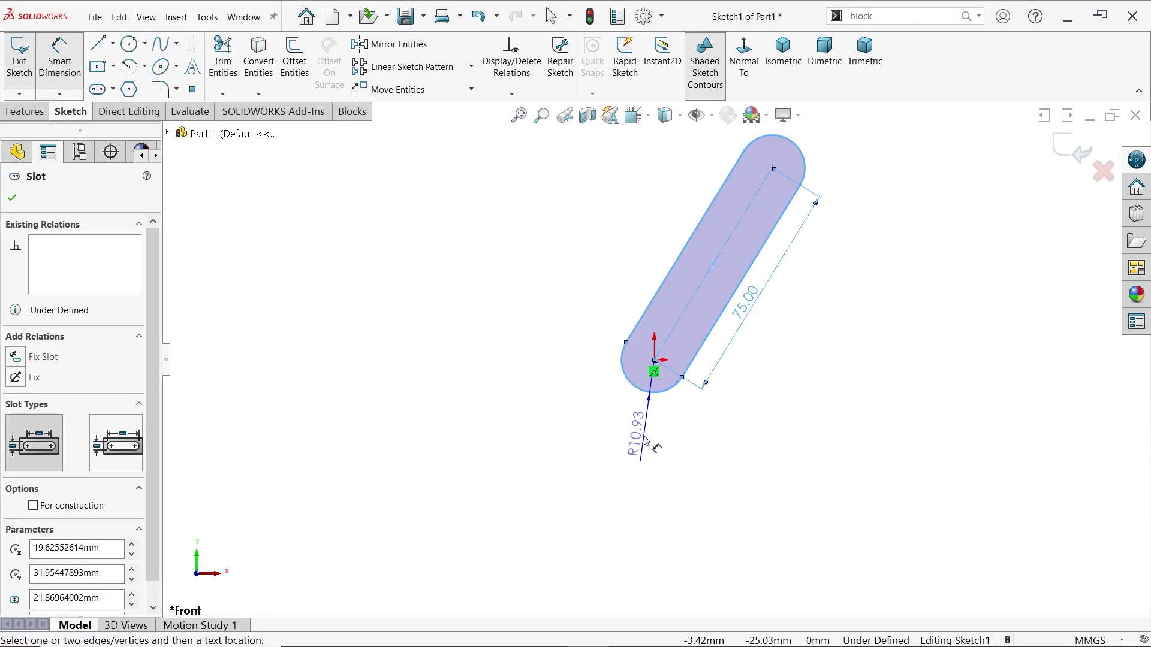
click(652, 441)
text(10)
key(Return)
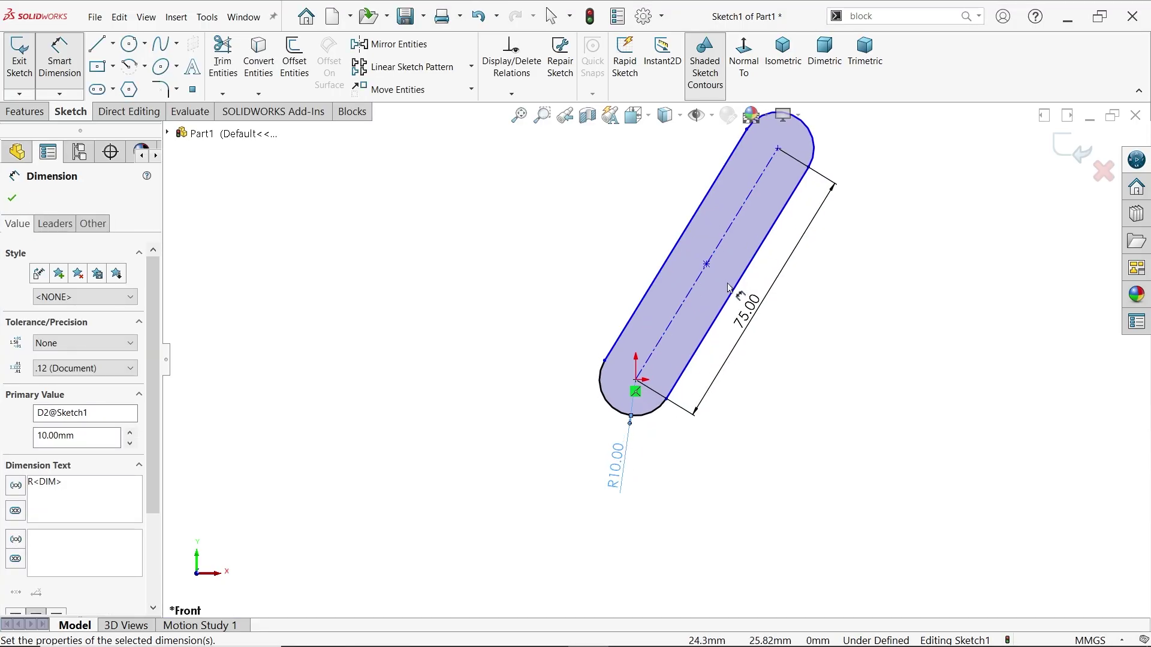
- Add a 45° angle dimension between the slot centreline and the horizontal
click(687, 303)
click(637, 386)
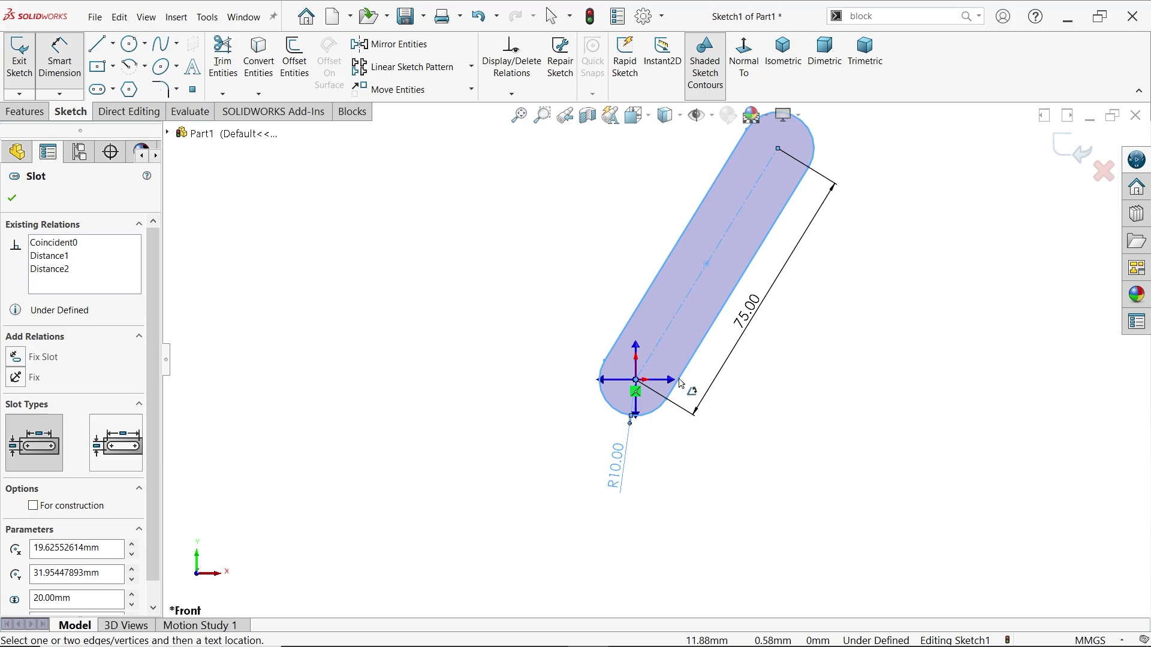
click(833, 321)
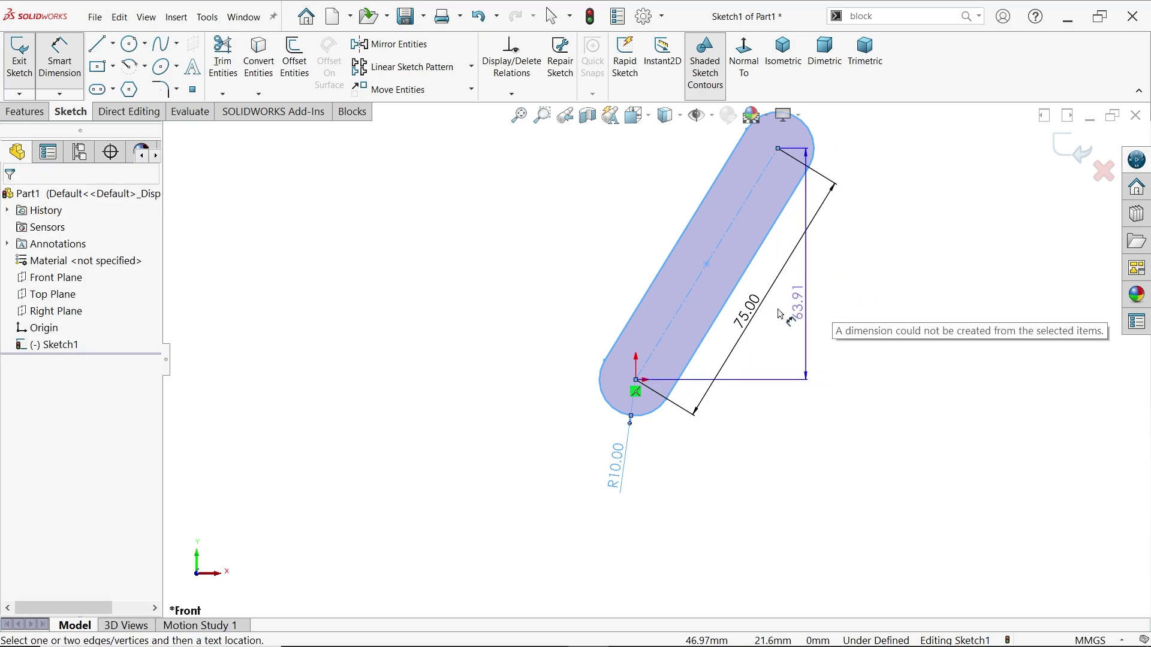
click(641, 389)
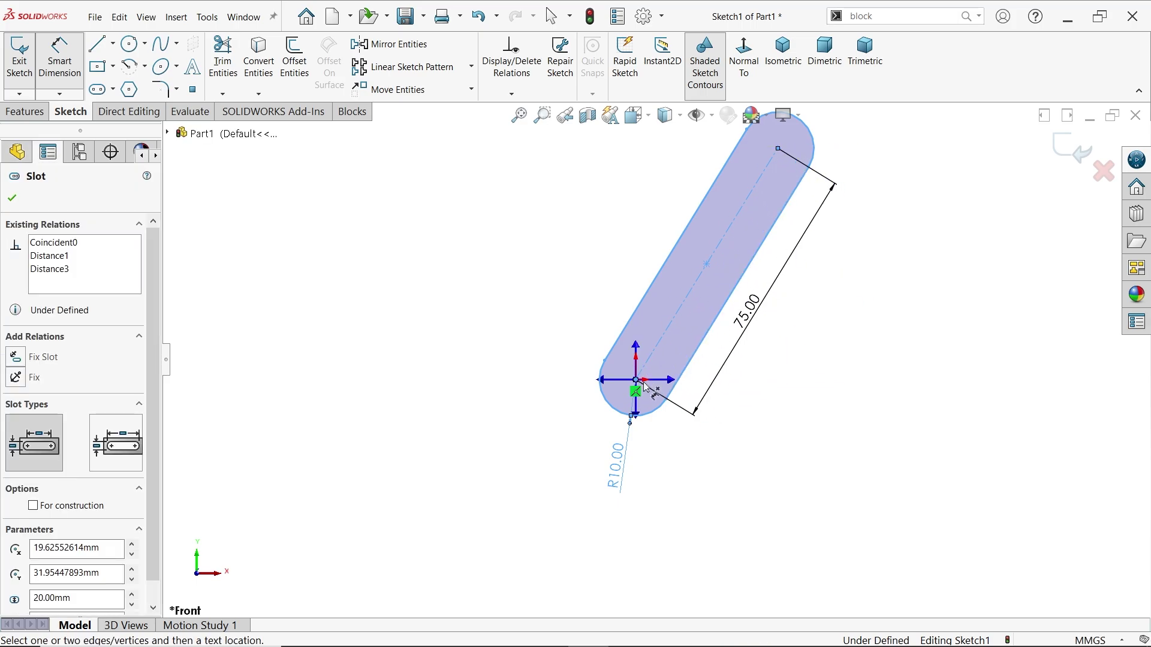
click(683, 384)
click(822, 312)
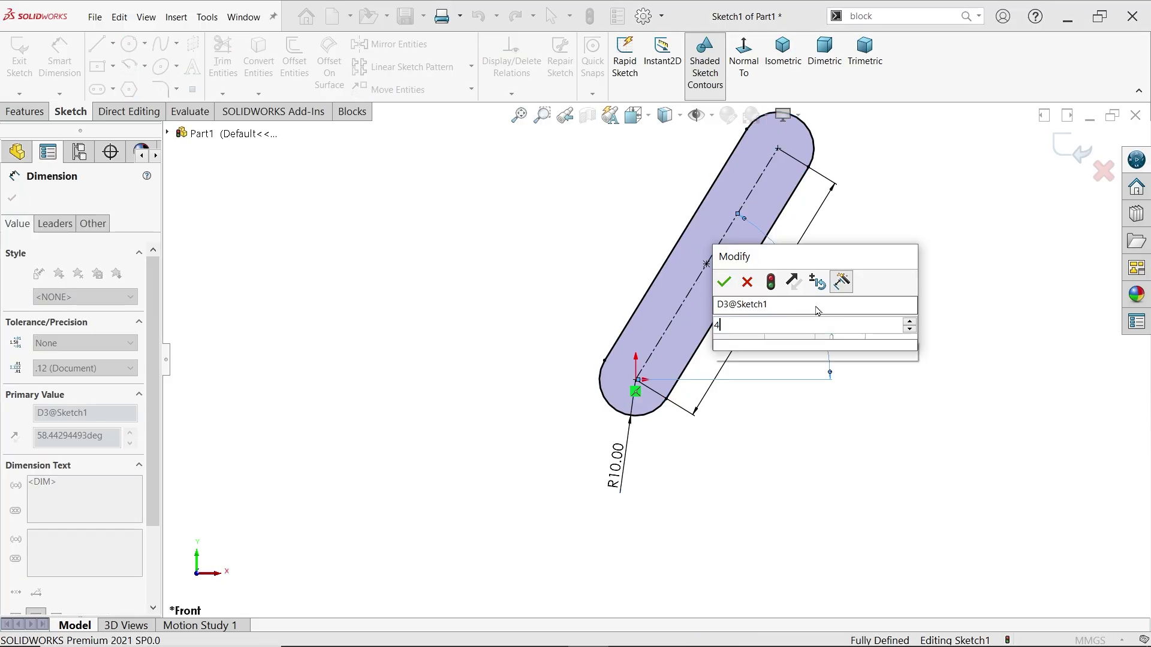
text(45)
click(724, 281)
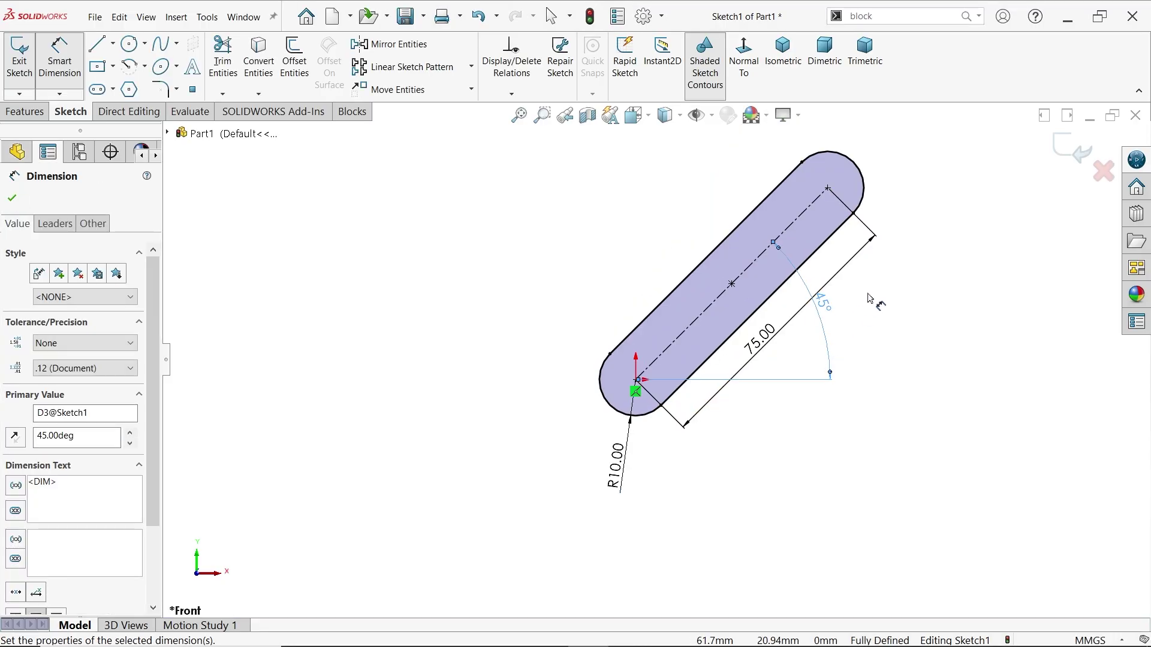
- Convert the 45° angle dimension into a driven reference dimension
click(61, 64)
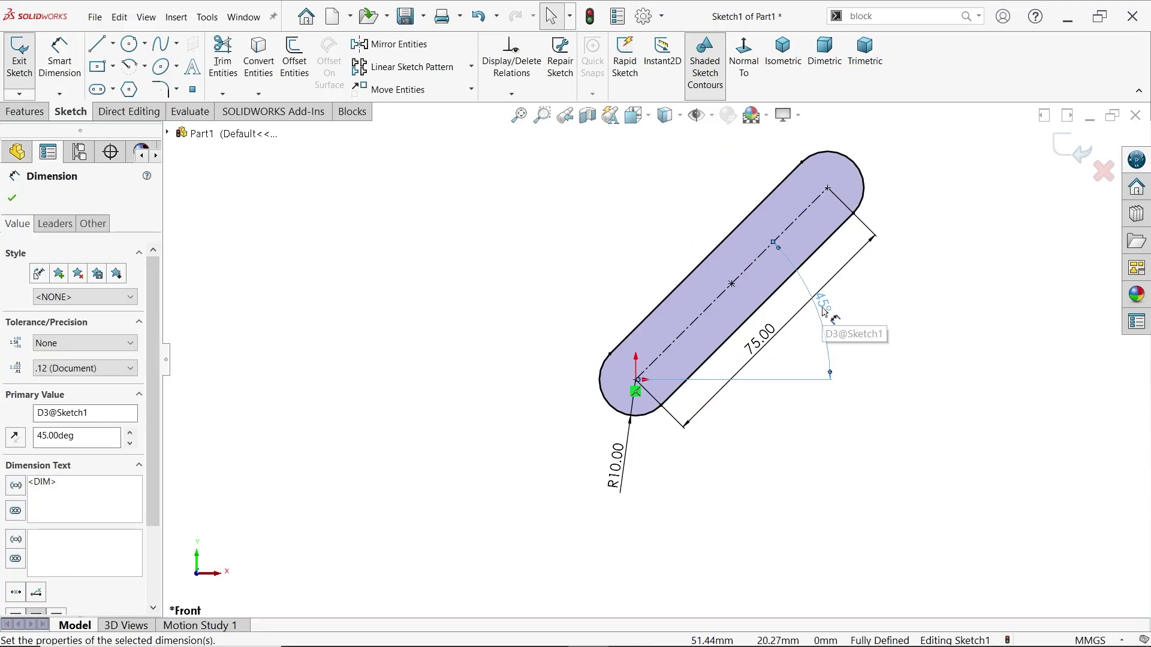
right_click(824, 312)
click(879, 518)
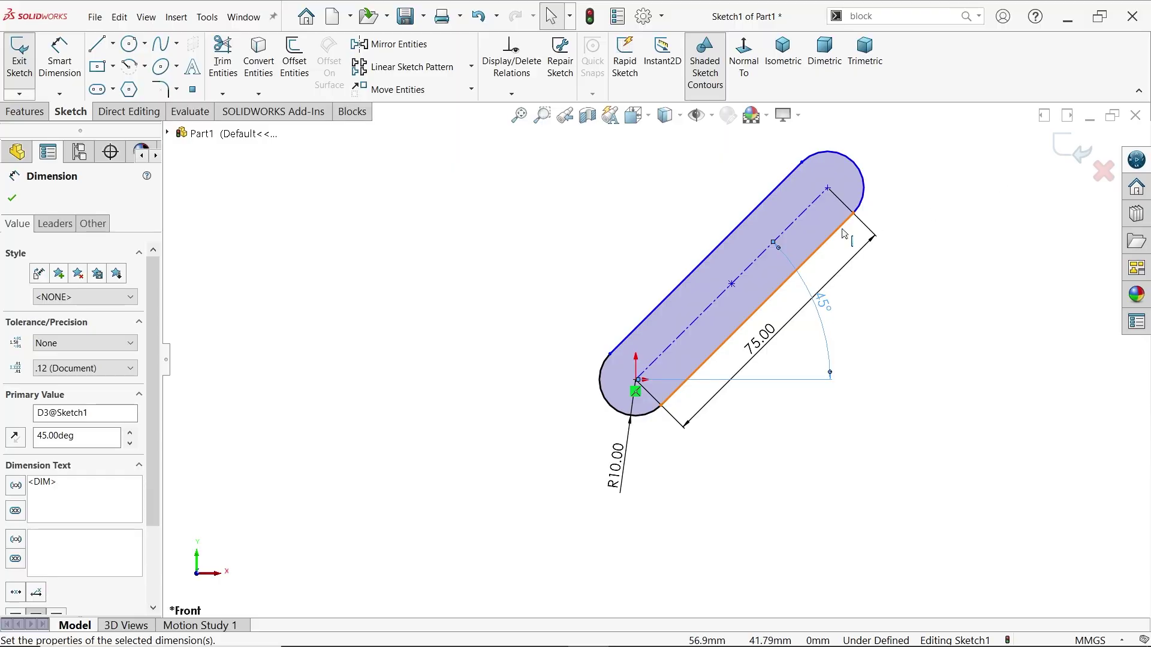
- Draw circles at the slot's upper end centre and at the origin end
scroll(651, 361, up, 1)
click(601, 512)
drag(601, 513, 574, 528)
click(130, 43)
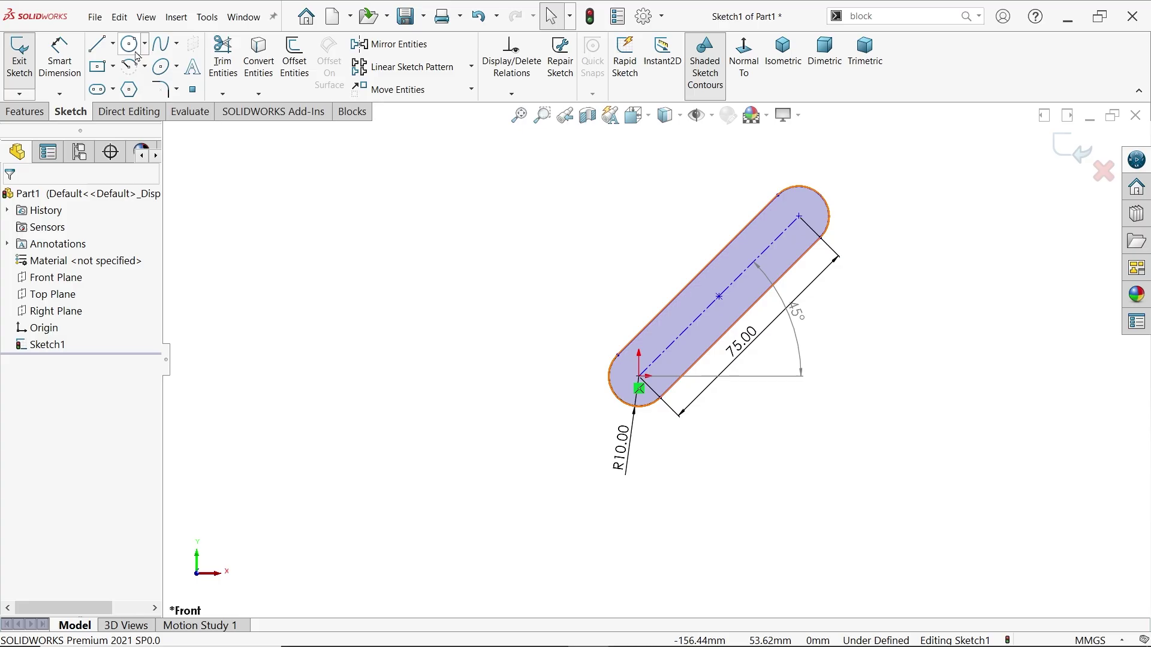
scroll(825, 218, down, 3)
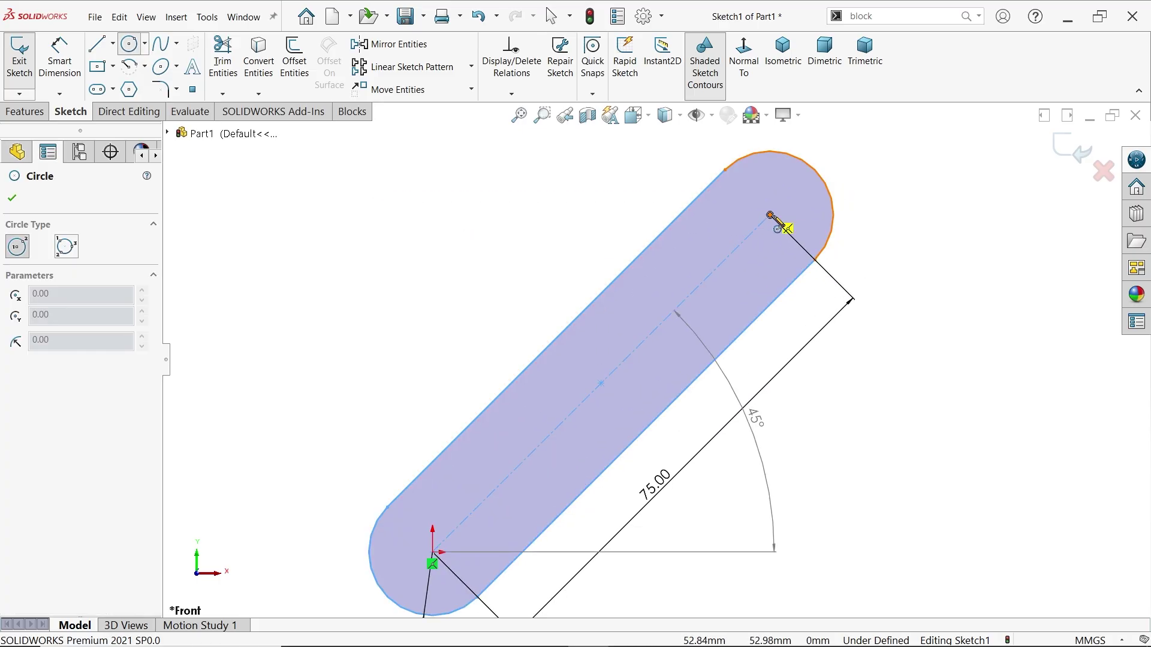
drag(770, 214, 789, 196)
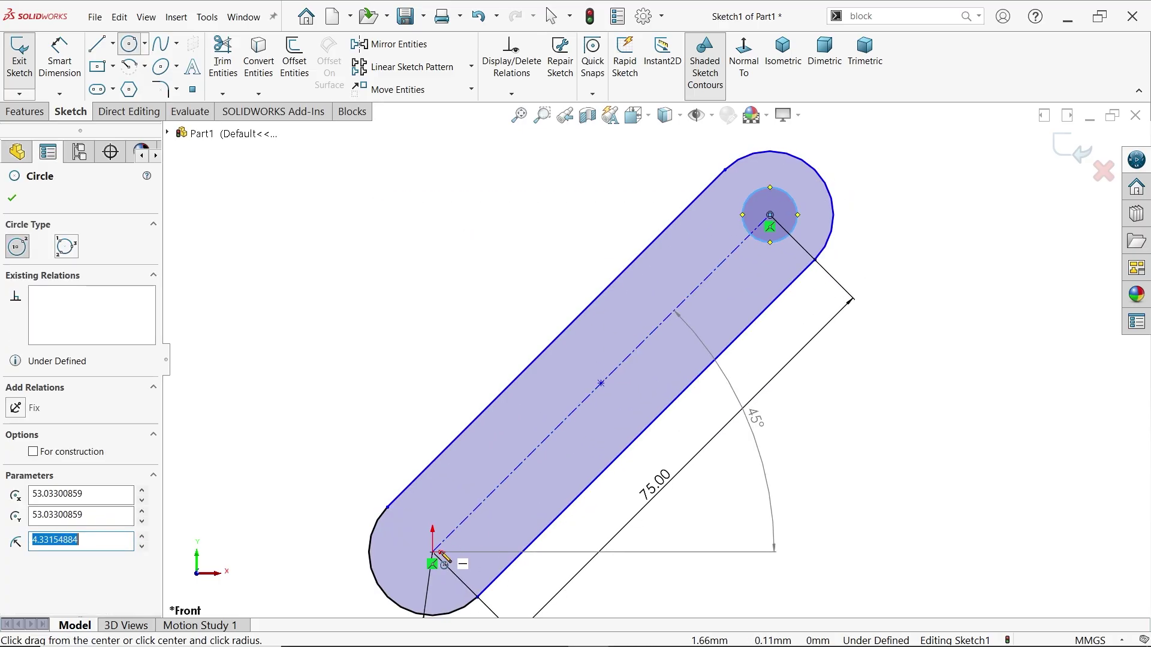
drag(432, 553, 446, 534)
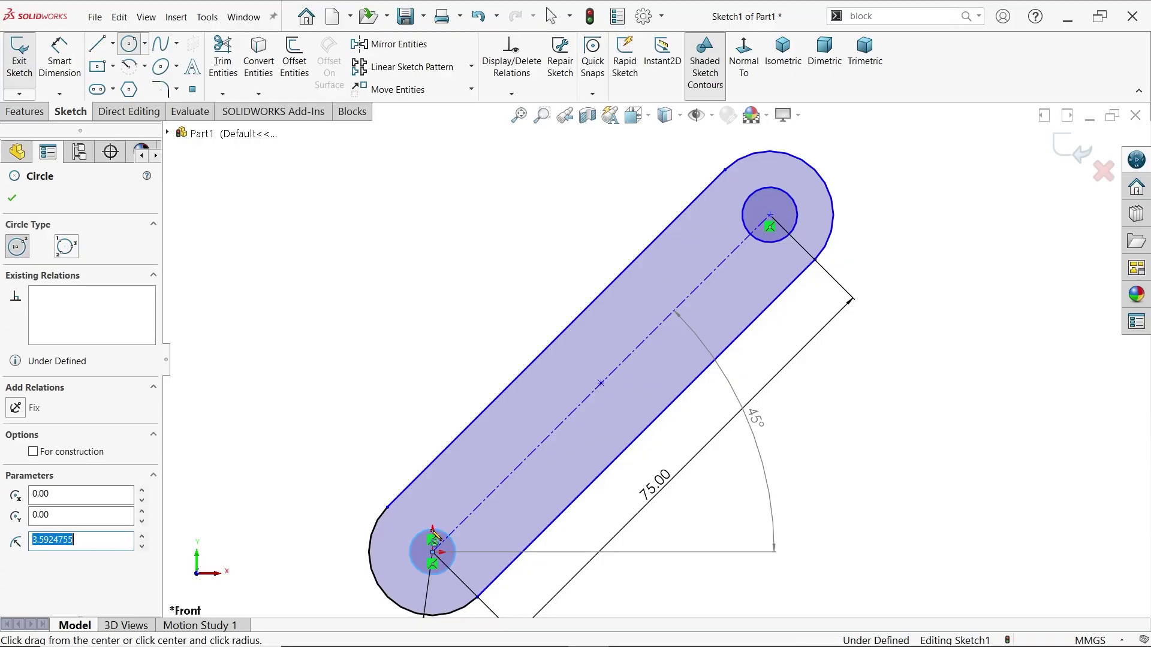
- Dimension the upper circle to Ø8
click(59, 57)
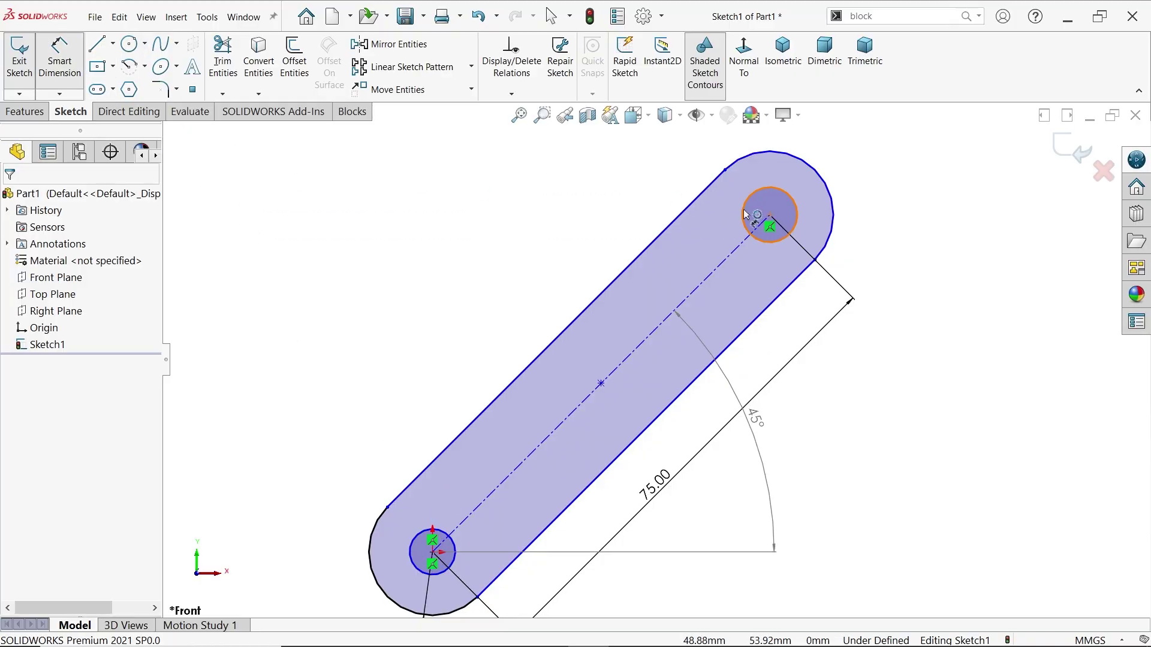
click(743, 207)
click(638, 189)
text(8.66309768mm)
key(Return)
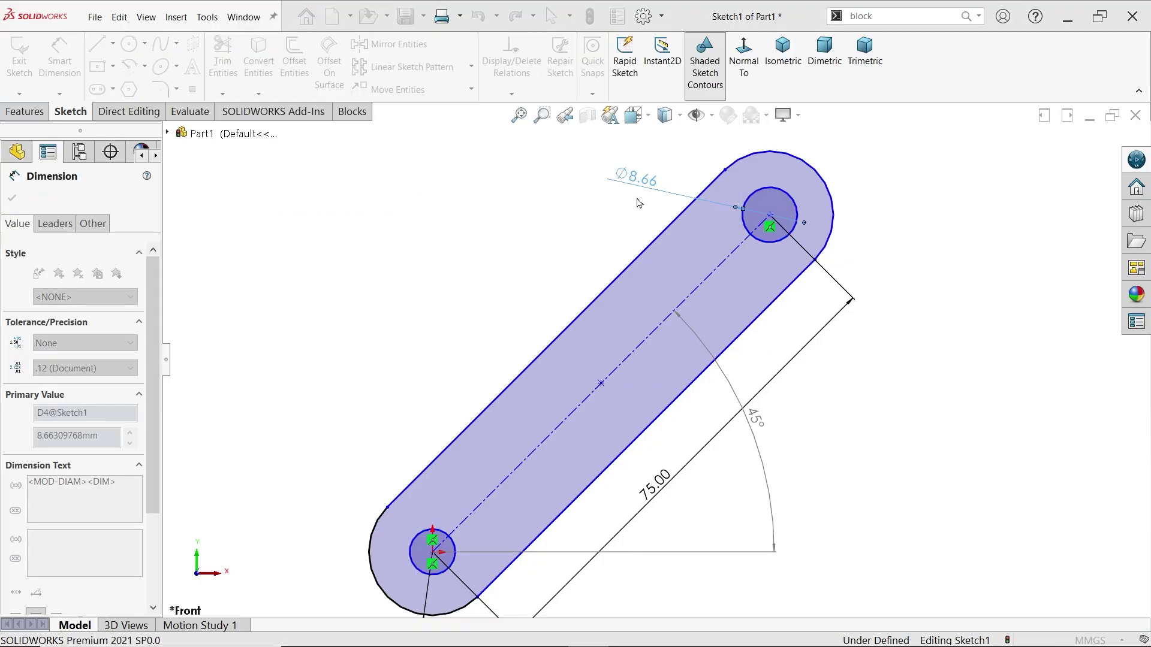
click(12, 197)
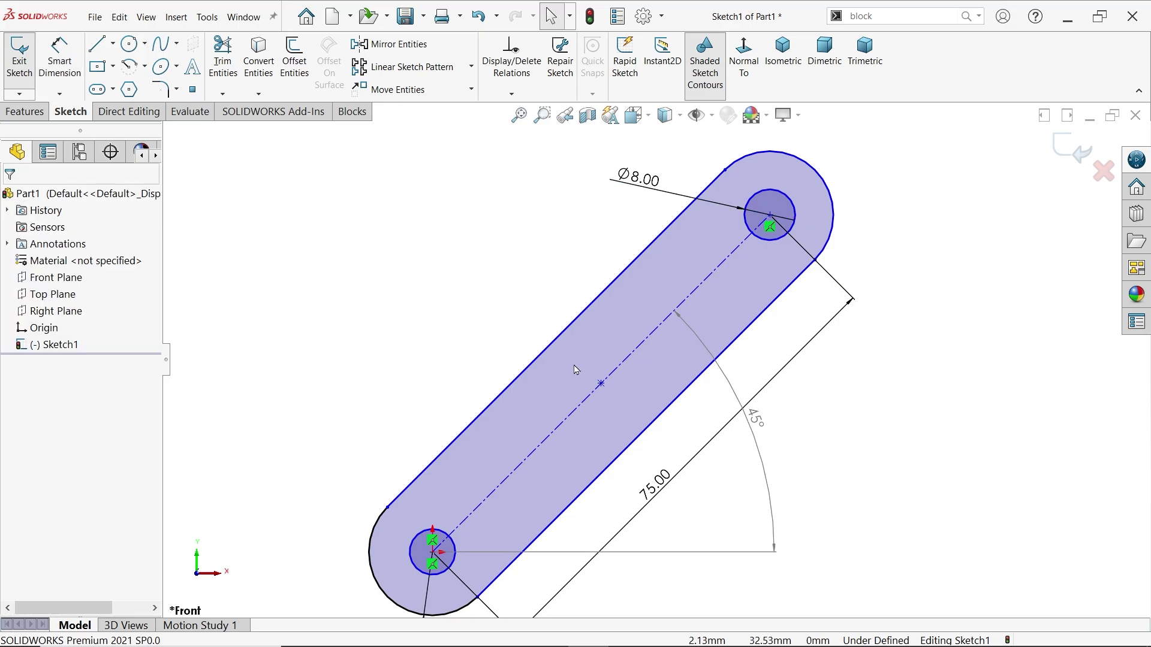
- Add an Equal relation between the upper and lower circles
click(797, 227)
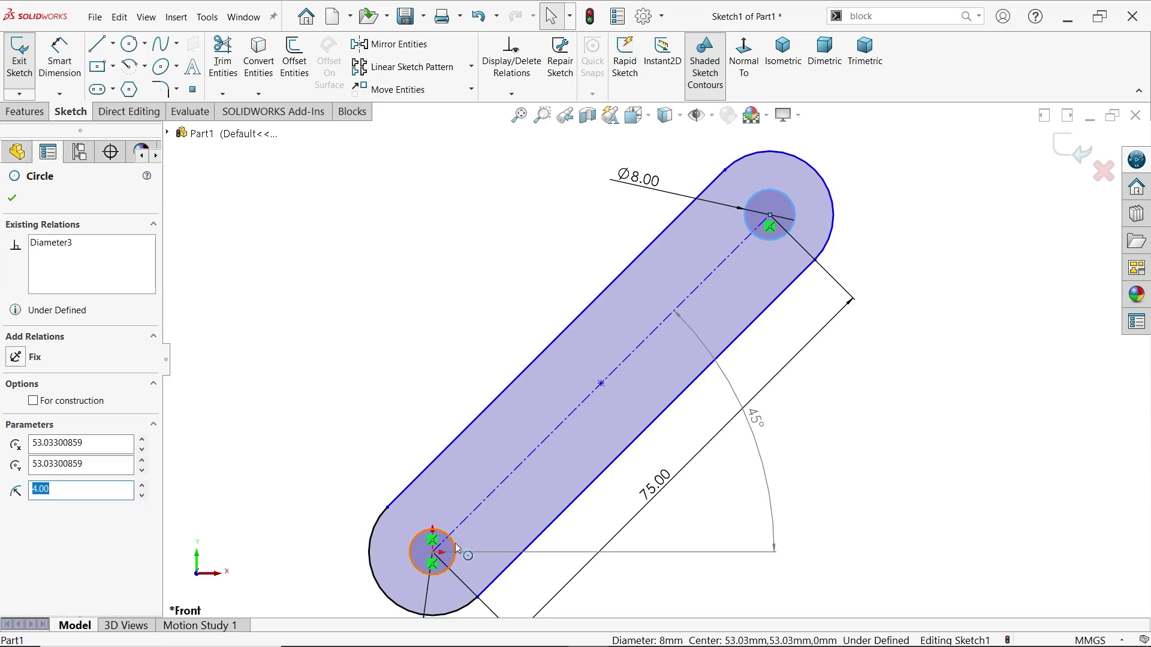
click(511, 501)
click(544, 489)
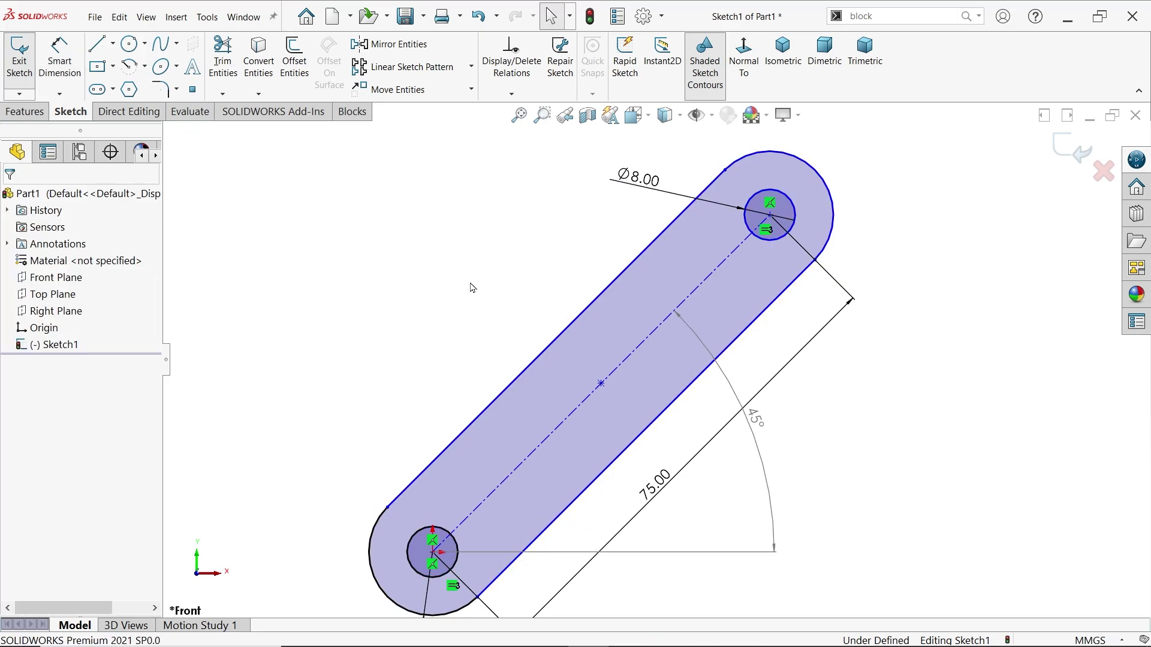
scroll(705, 244, up, 5)
- Box-select the slot and both holes and turn them into a block with Make Block
mouse_move(820, 193)
mouse_down()
mouse_move(532, 532)
mouse_move(493, 556)
mouse_up()
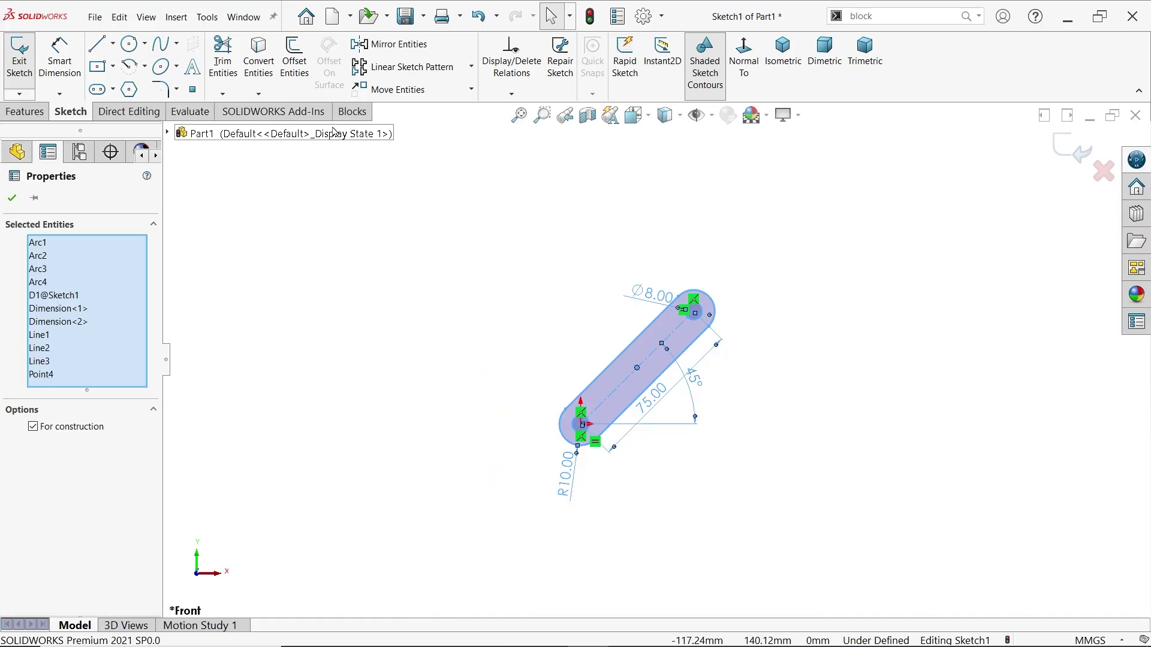
click(352, 112)
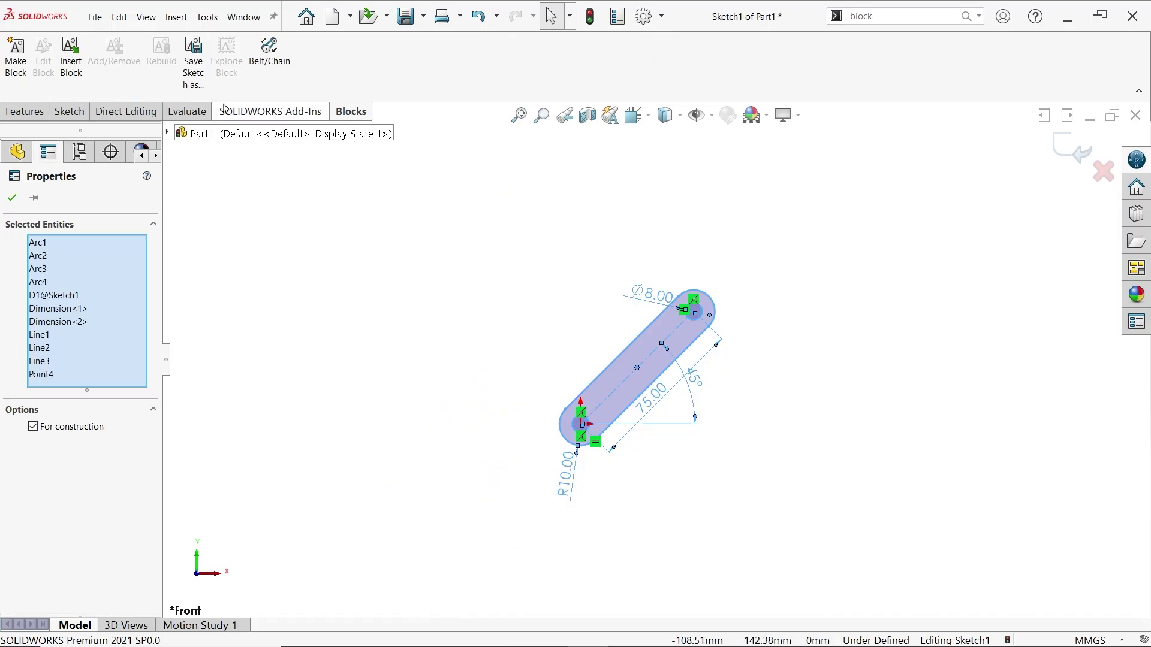
click(16, 67)
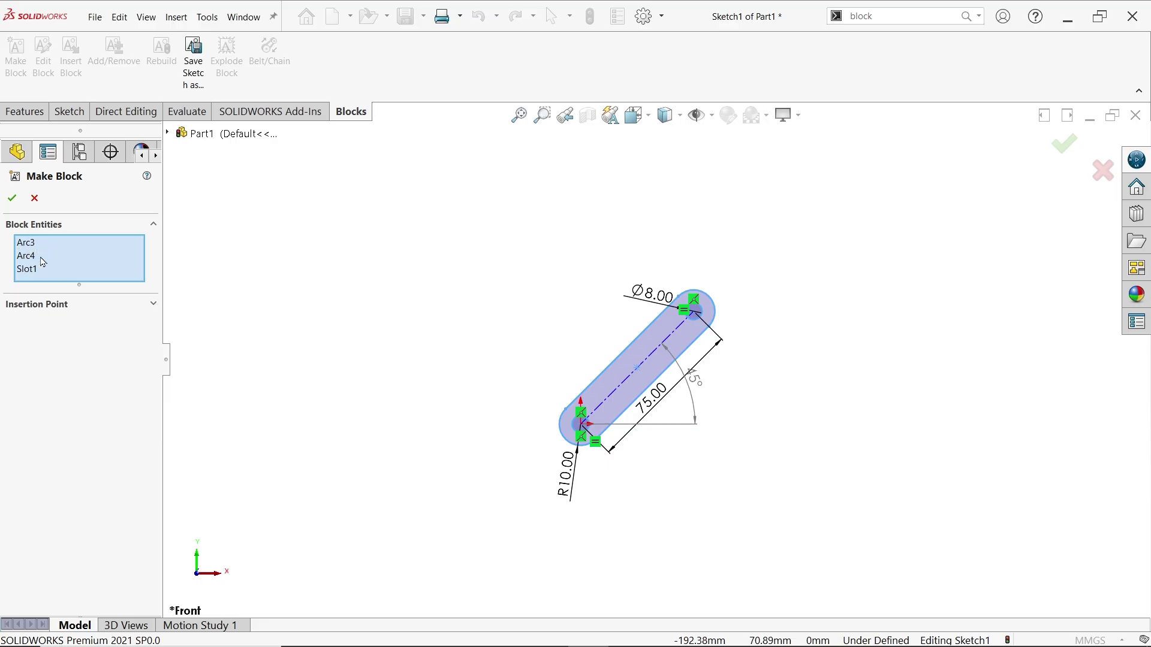
scroll(696, 387, down, 3)
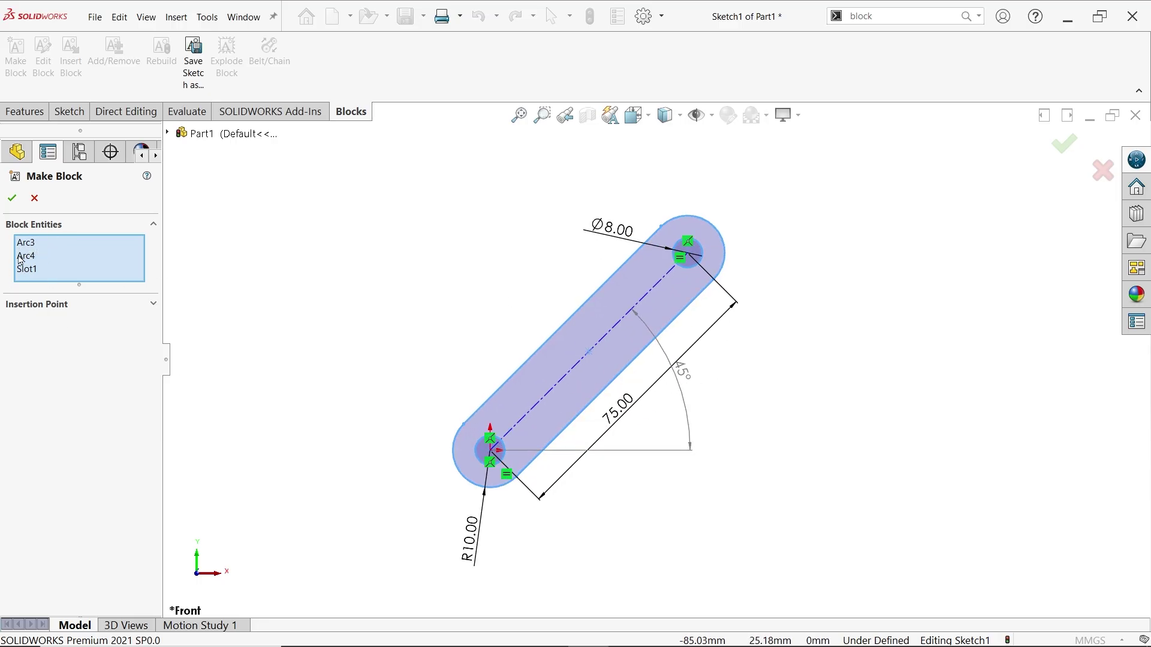
click(12, 198)
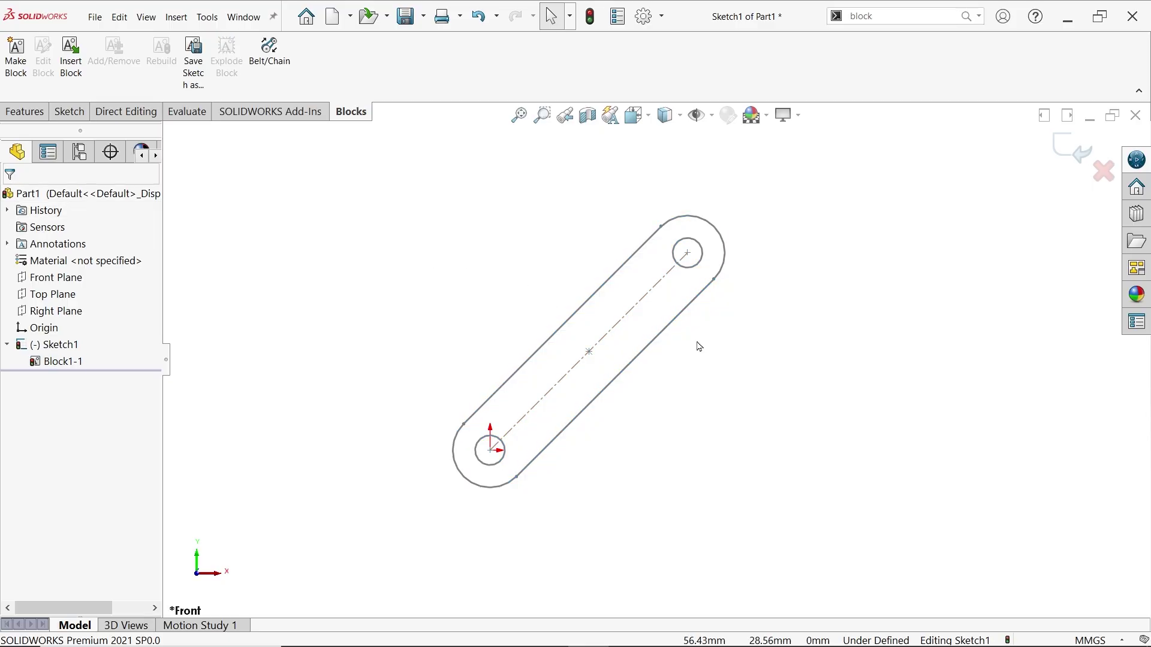
- Drag Block1 away from the origin so the slot and holes move together
click(679, 324)
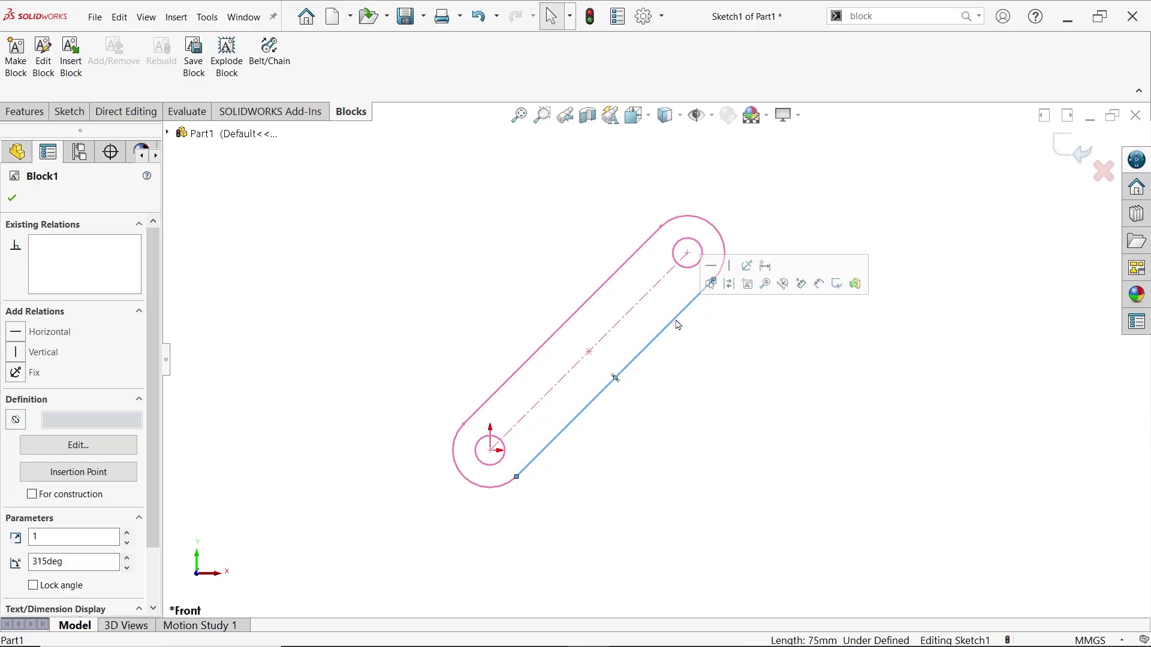
click(575, 314)
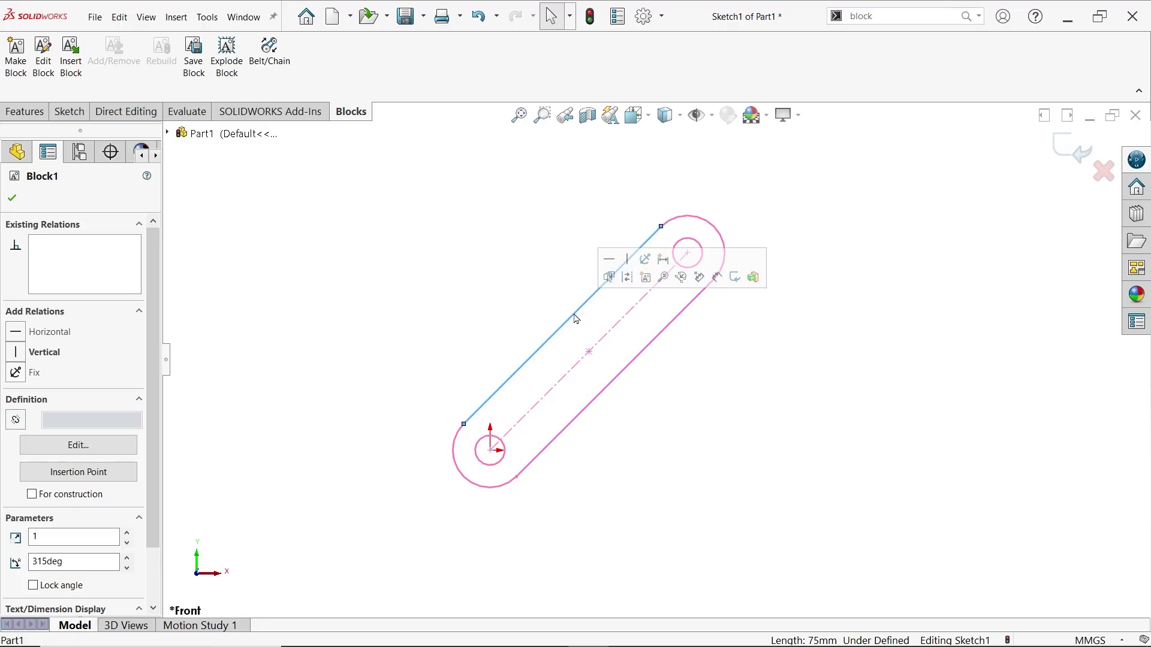
click(709, 228)
click(687, 307)
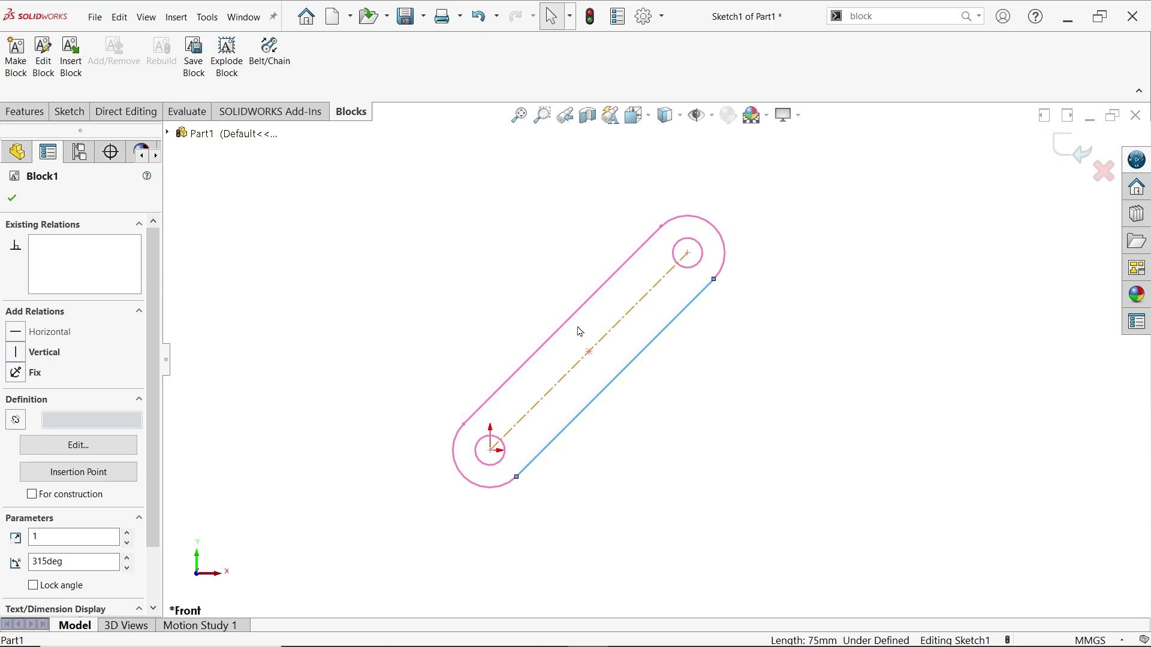
key(Escape)
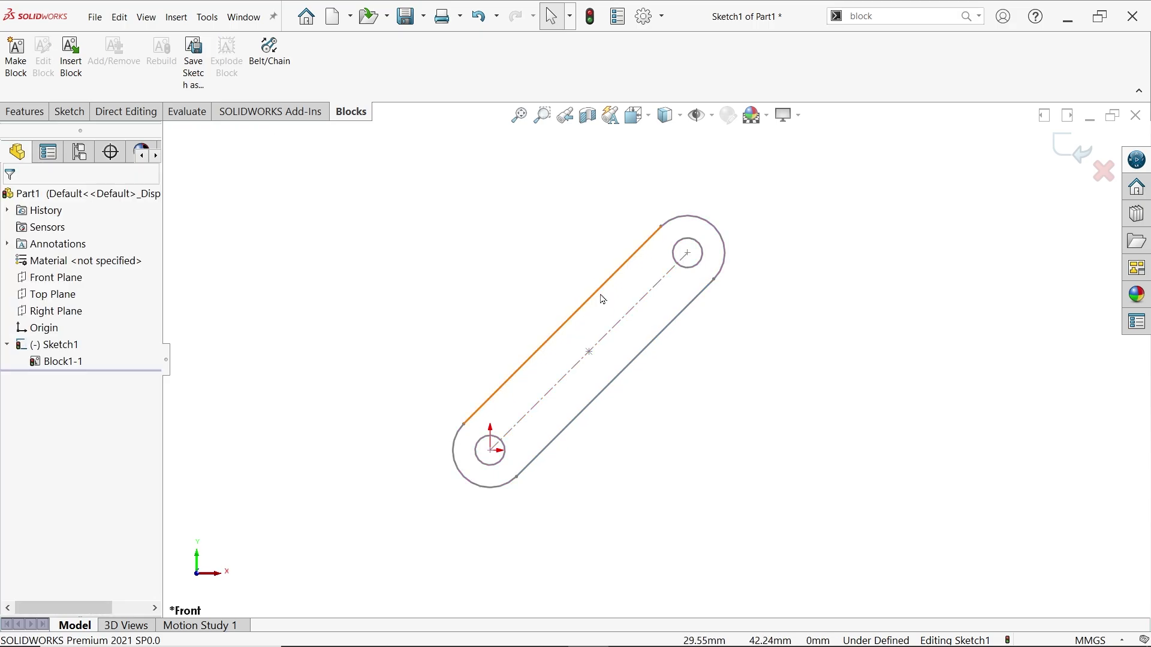
drag(600, 297, 561, 254)
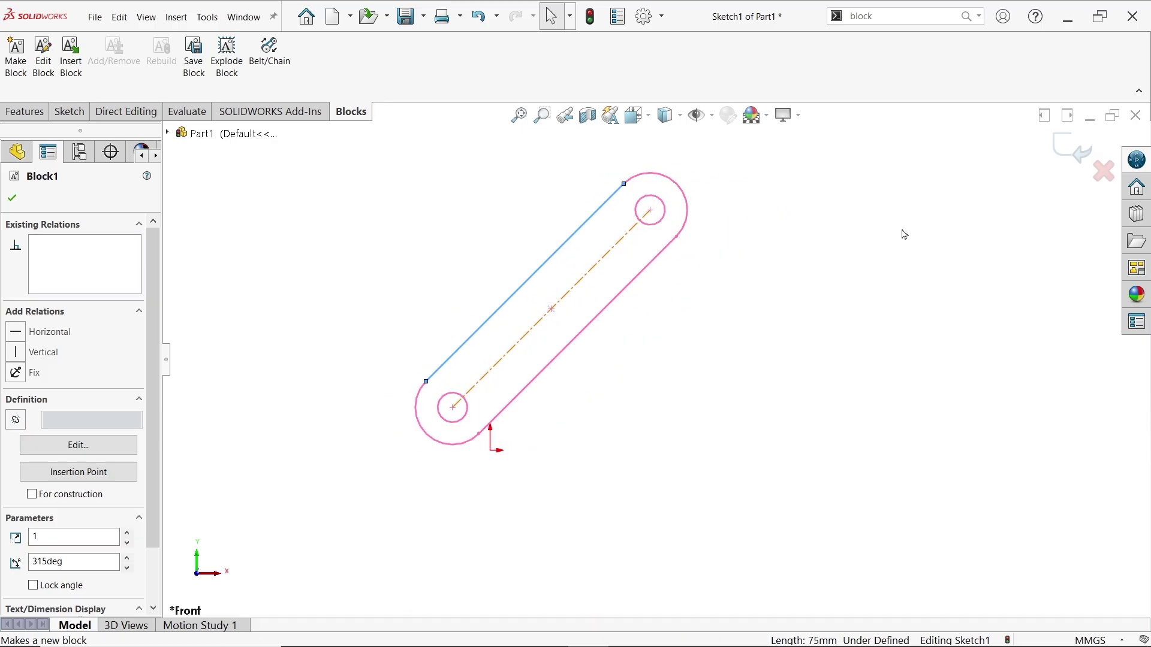
- Exit Sketch1 and draw a second, longer straight slot in a new Front Plane sketch
click(1061, 154)
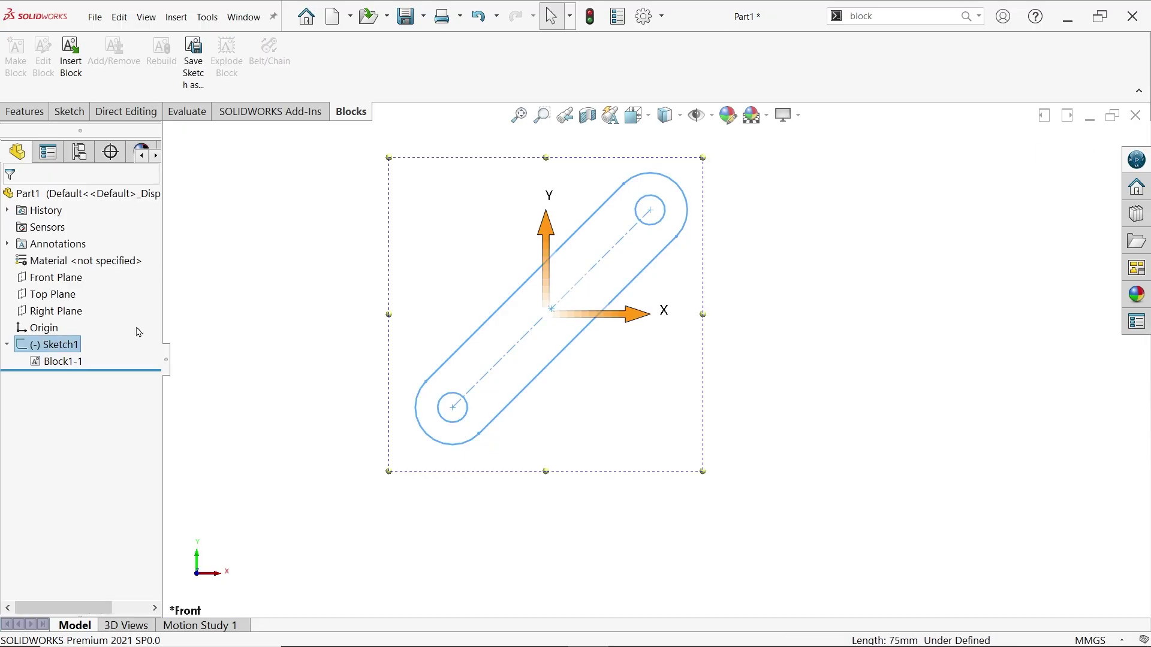
click(56, 277)
right_click(55, 276)
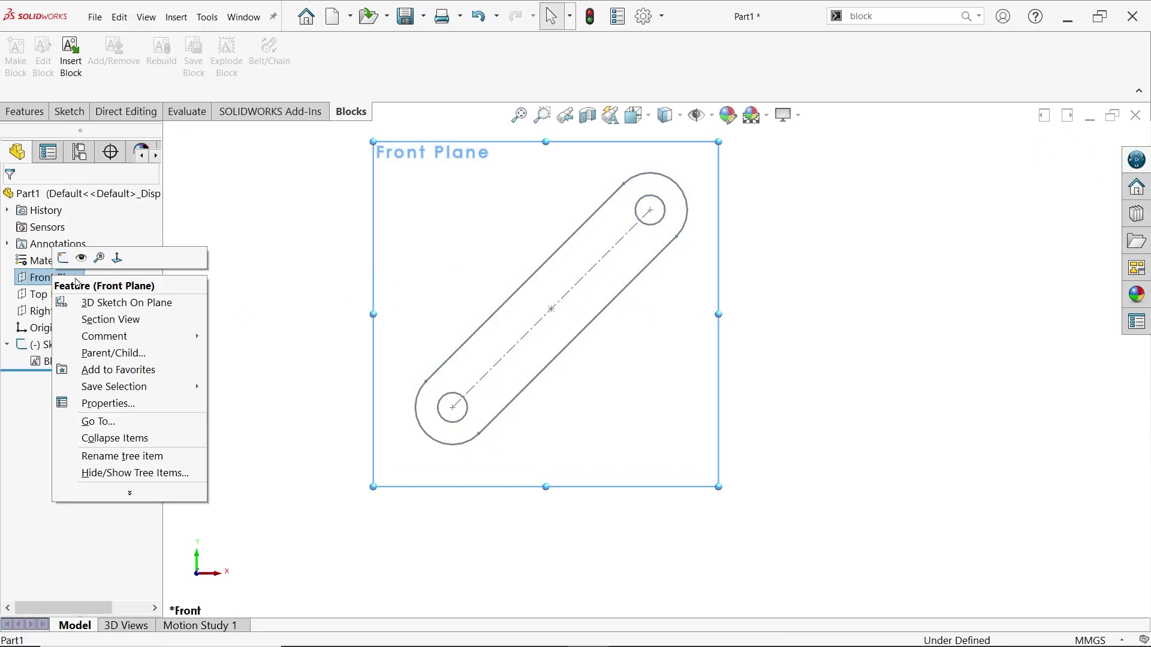
click(63, 258)
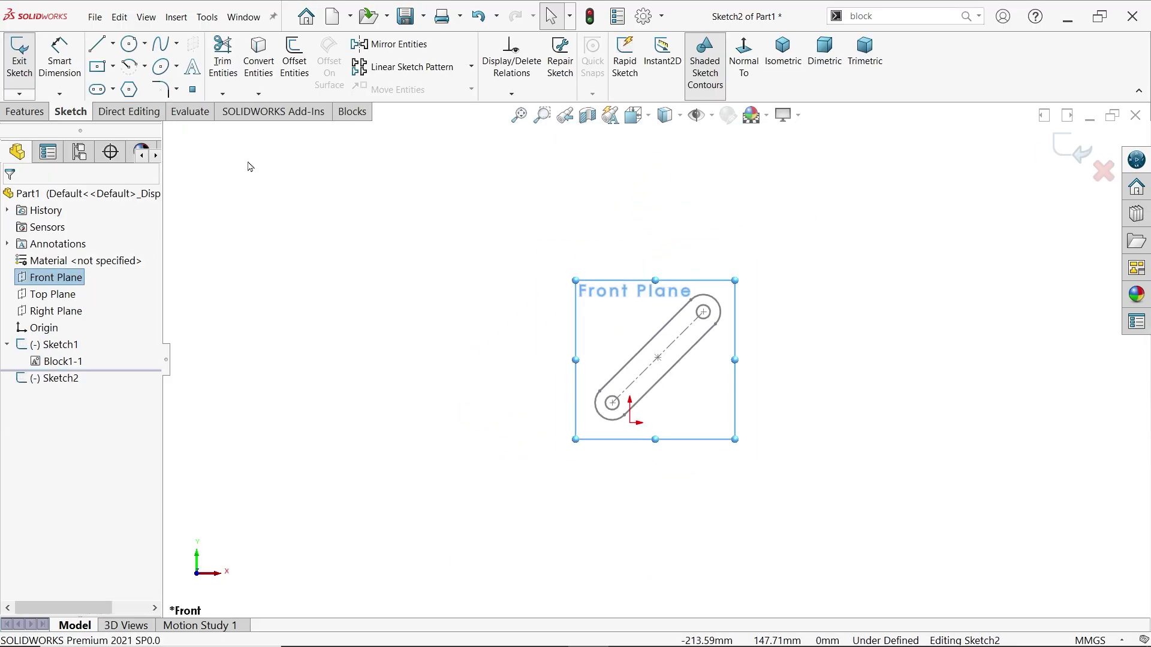
click(97, 89)
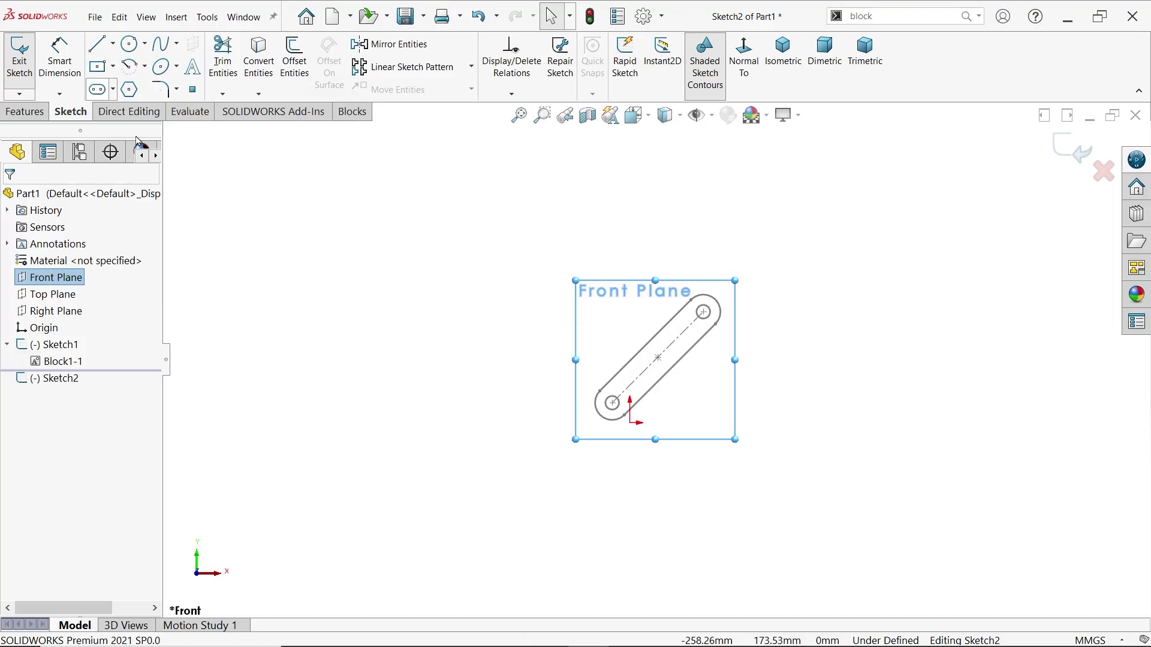
click(256, 345)
click(516, 174)
click(455, 180)
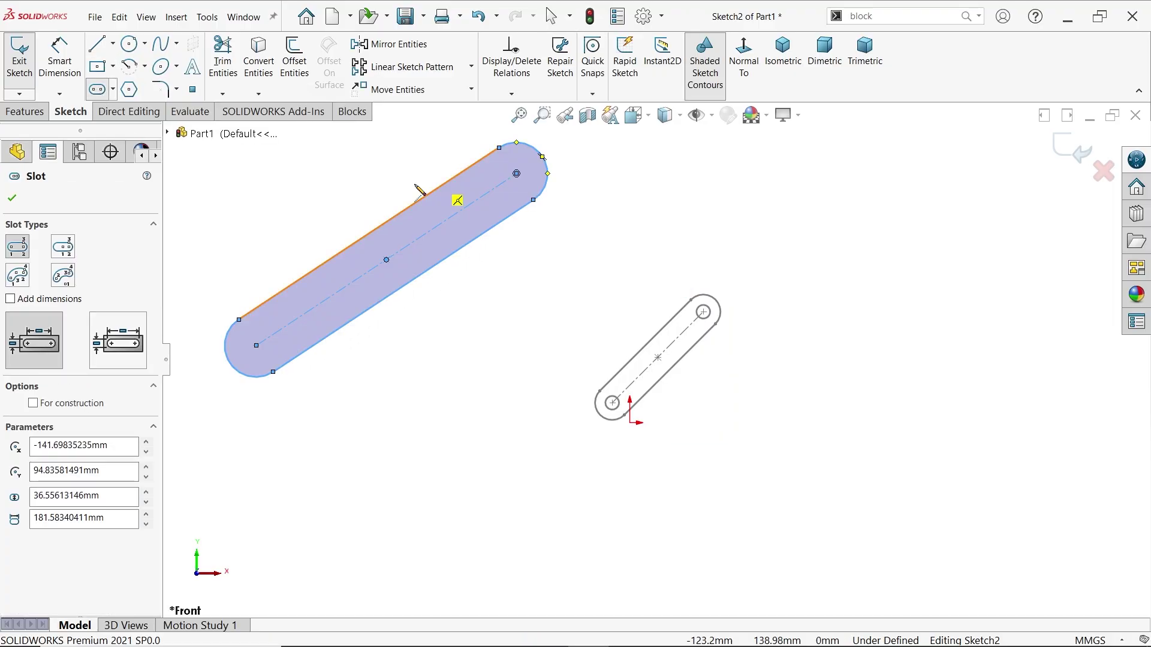
- Draw a small circle at the slot's lower-left end and a larger one at its upper-right end
click(127, 50)
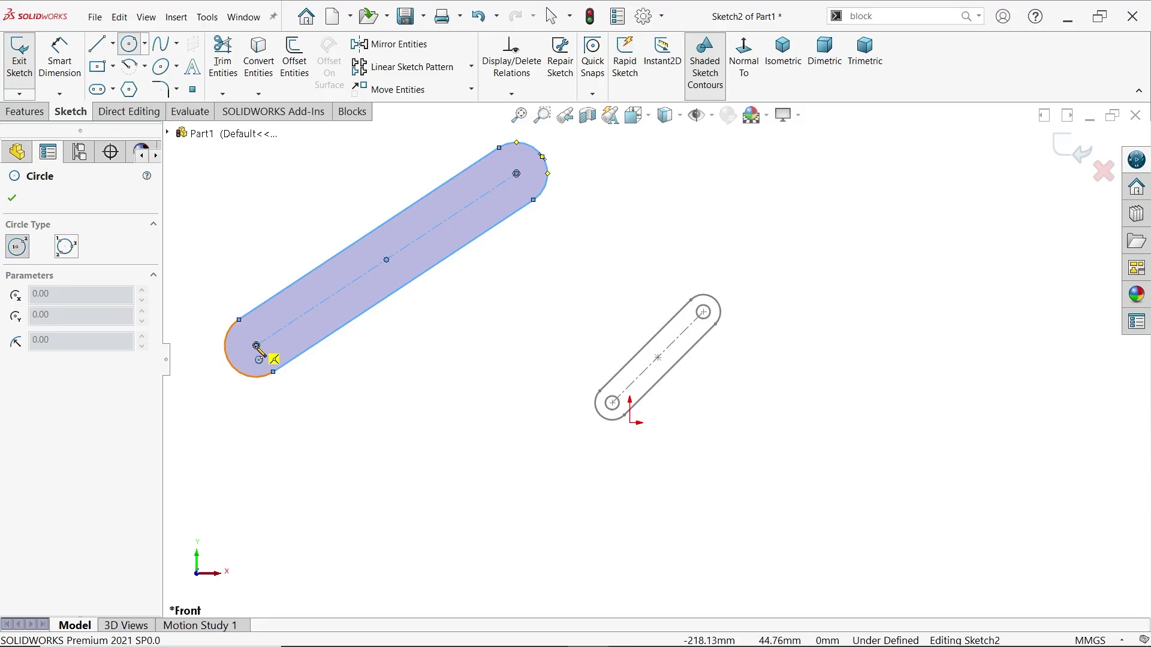
click(256, 345)
click(257, 352)
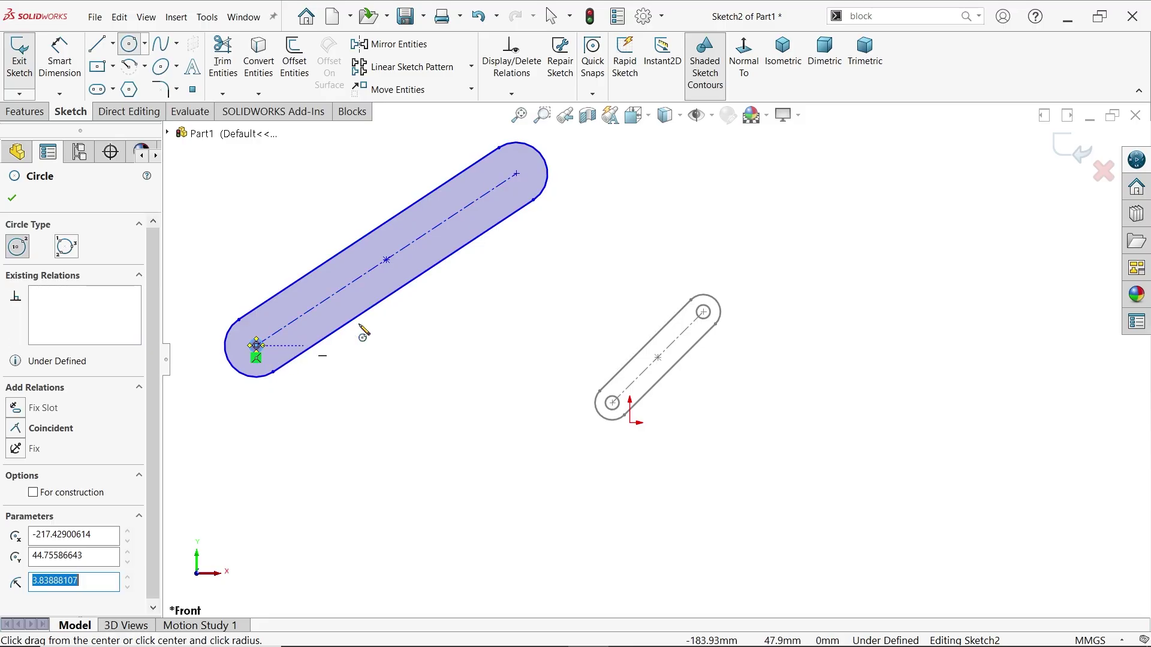
click(516, 174)
click(520, 202)
right_click(546, 182)
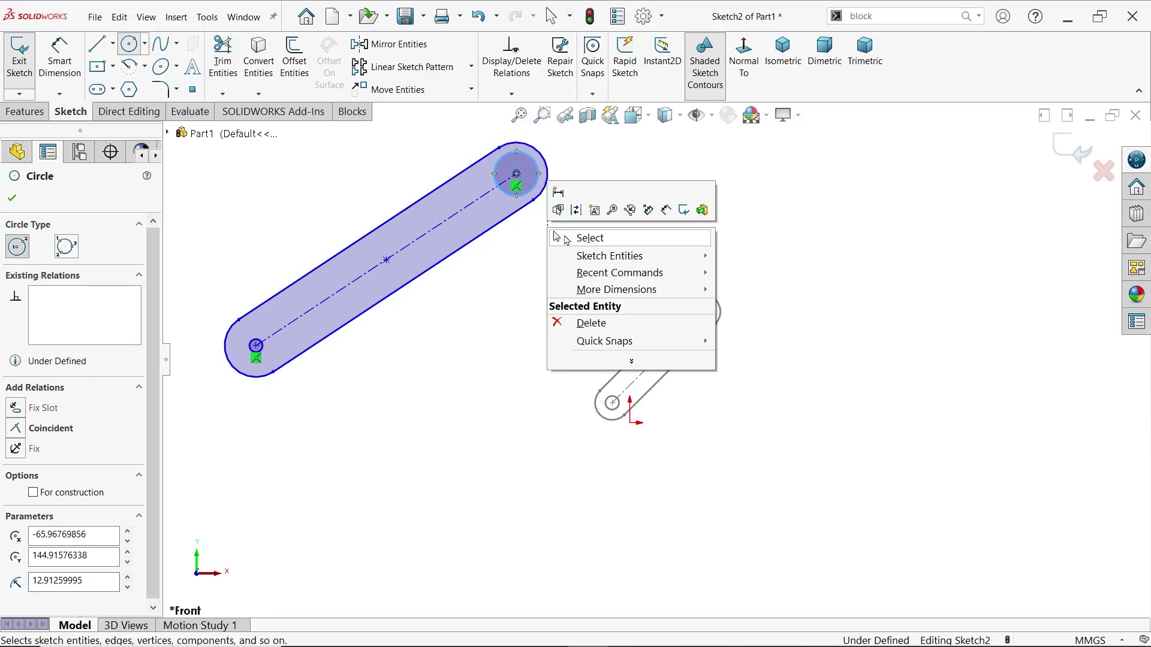
click(575, 237)
scroll(357, 165, down, 2)
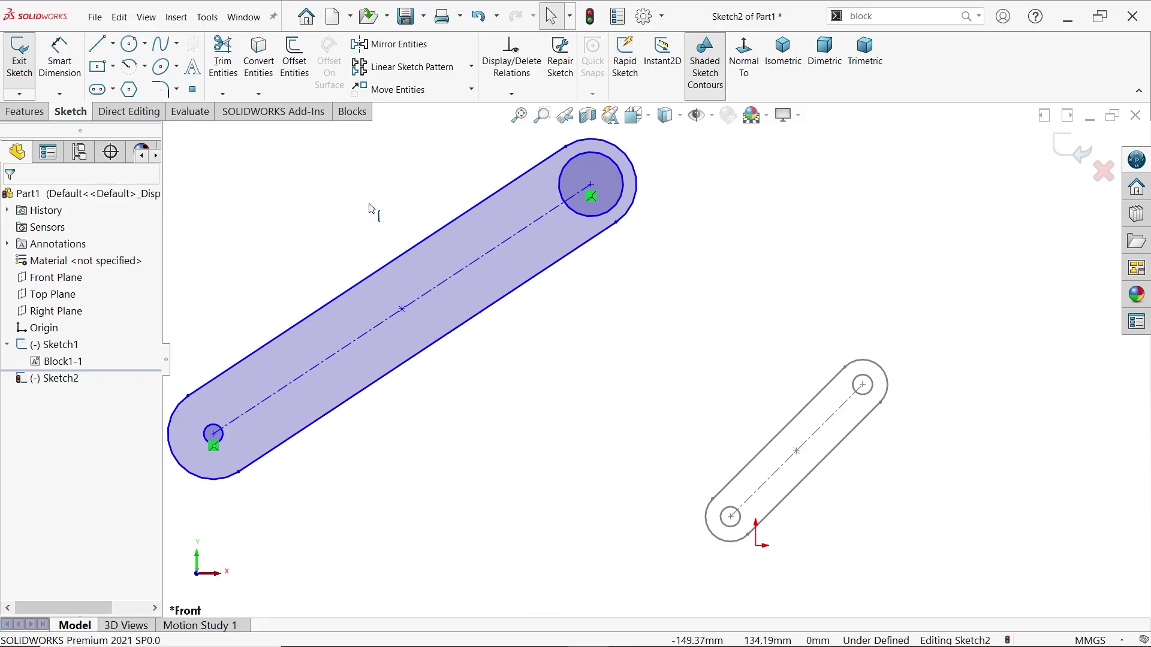
- Dimension the slot to 150 mm between centres with R10 ends
click(60, 60)
click(421, 304)
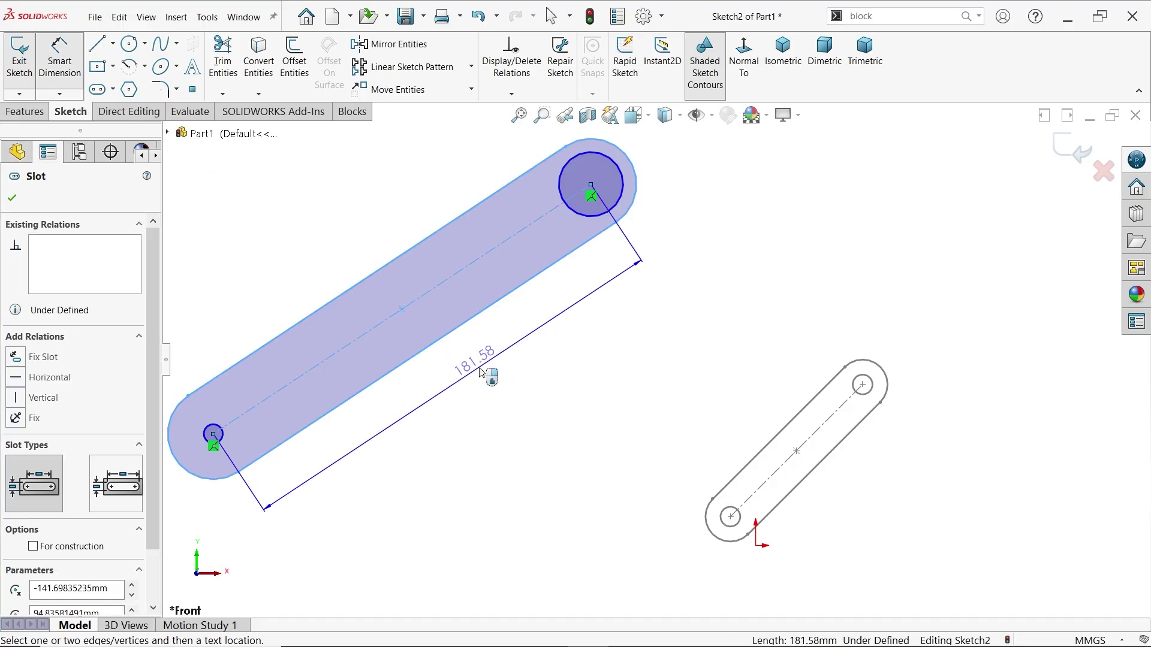
click(480, 368)
text(1)
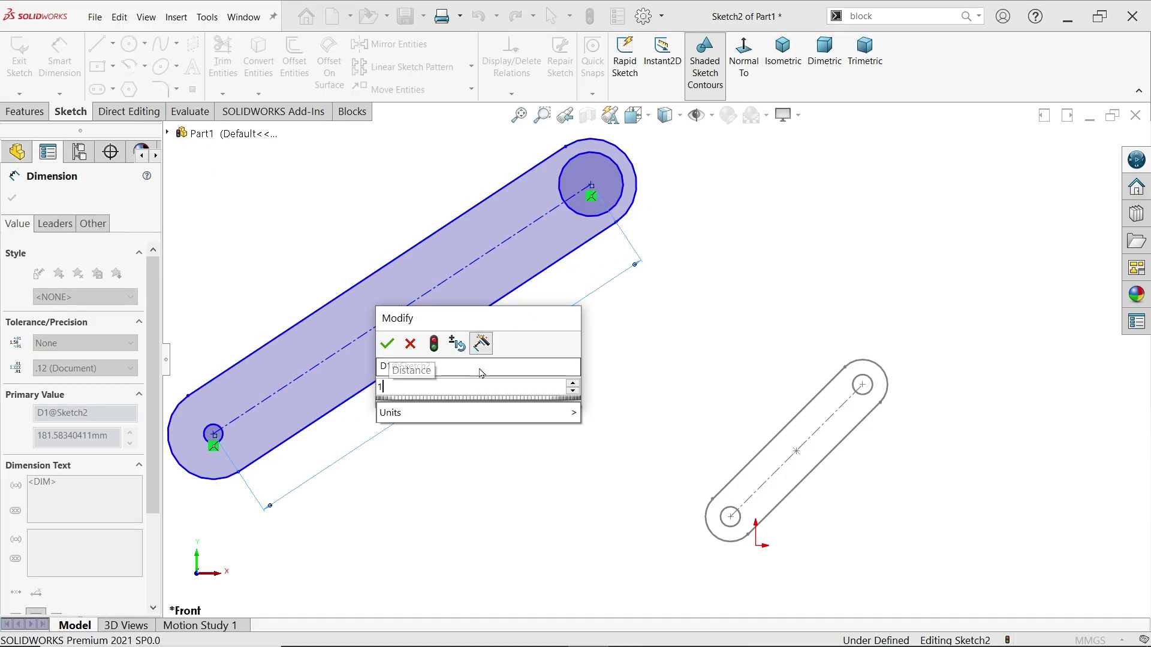
text(50)
key(Return)
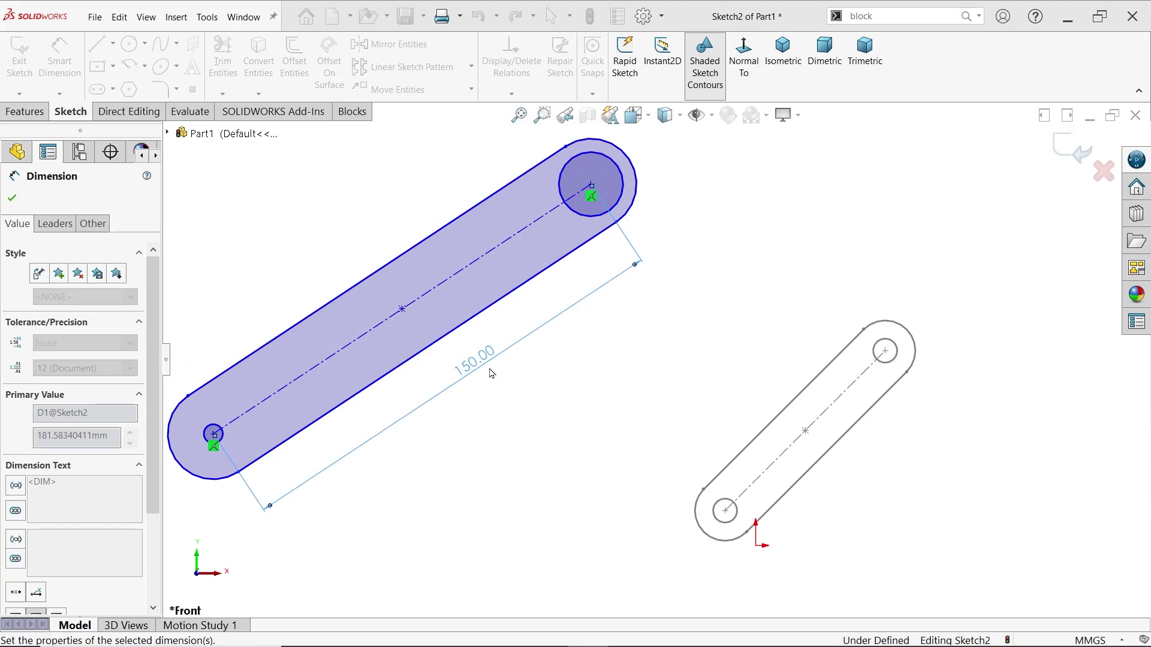
click(636, 202)
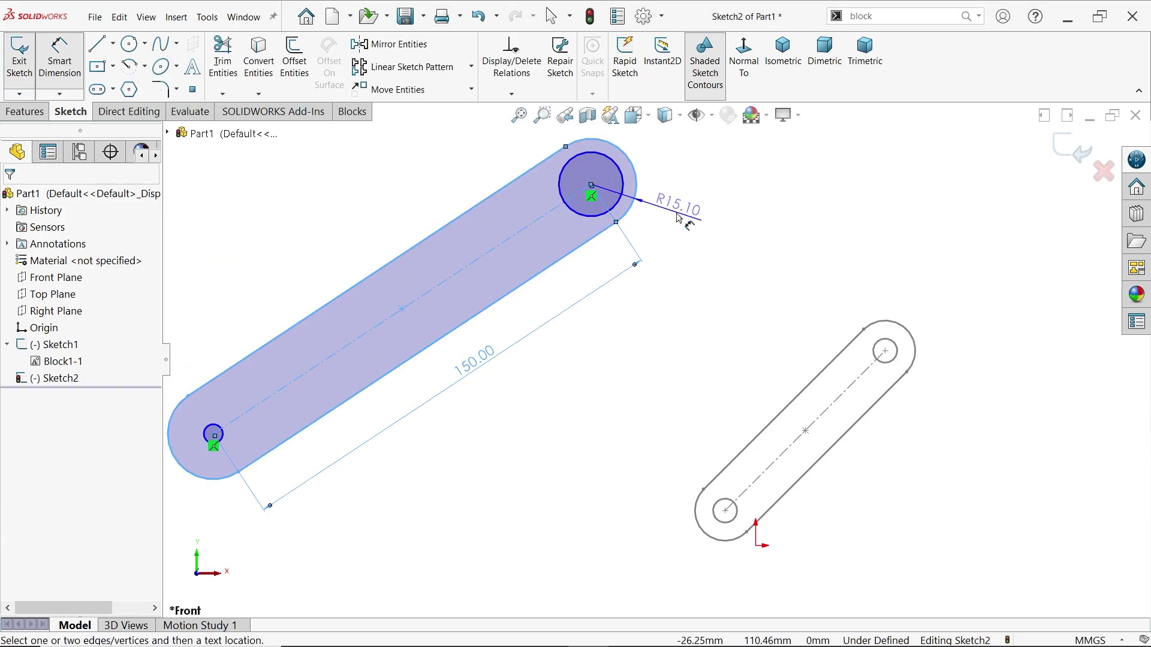
click(681, 219)
text(10)
key(Return)
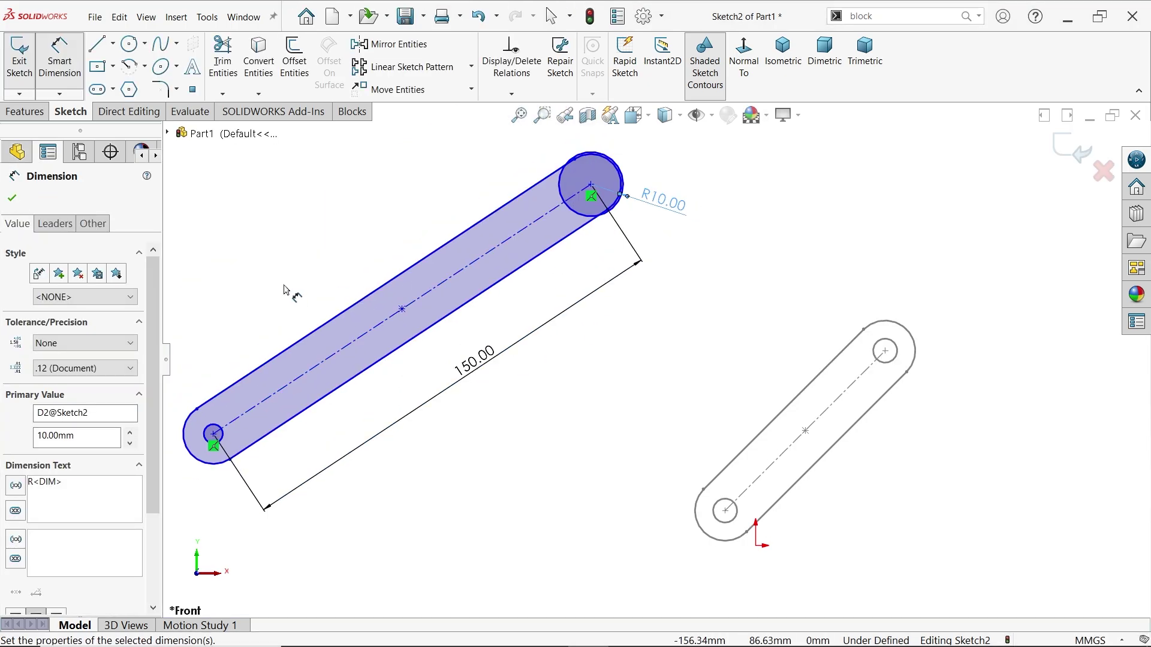
- Size the small circle to Ø8 and make both circles equal
scroll(240, 456, down, 3)
click(269, 472)
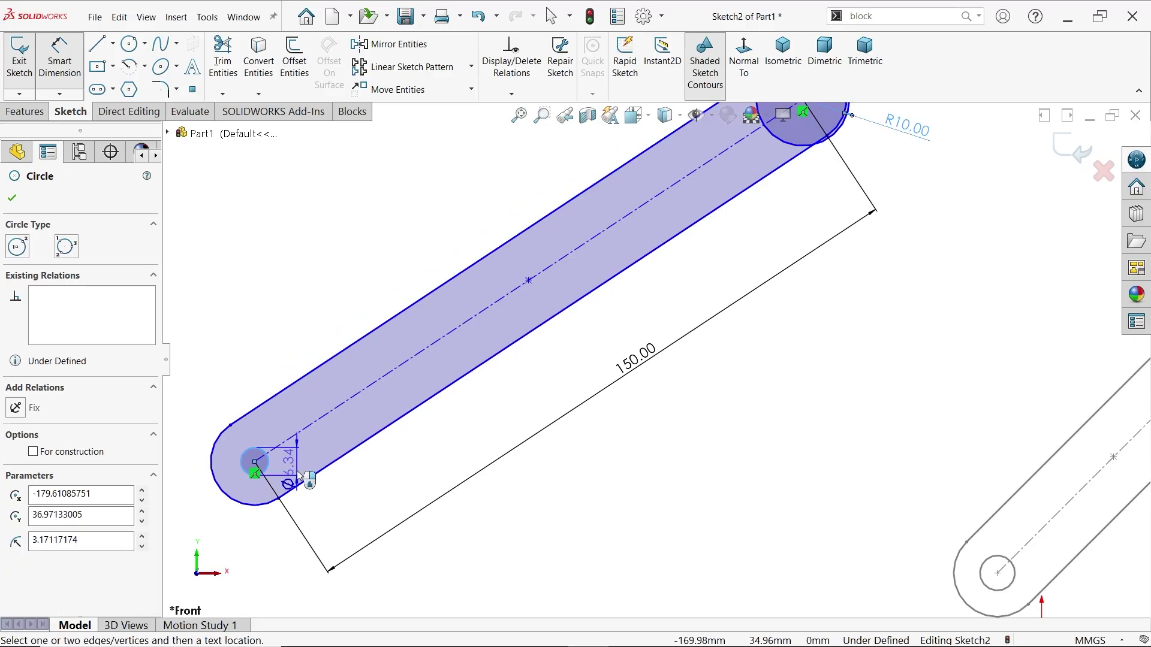
click(297, 473)
text(8)
key(Return)
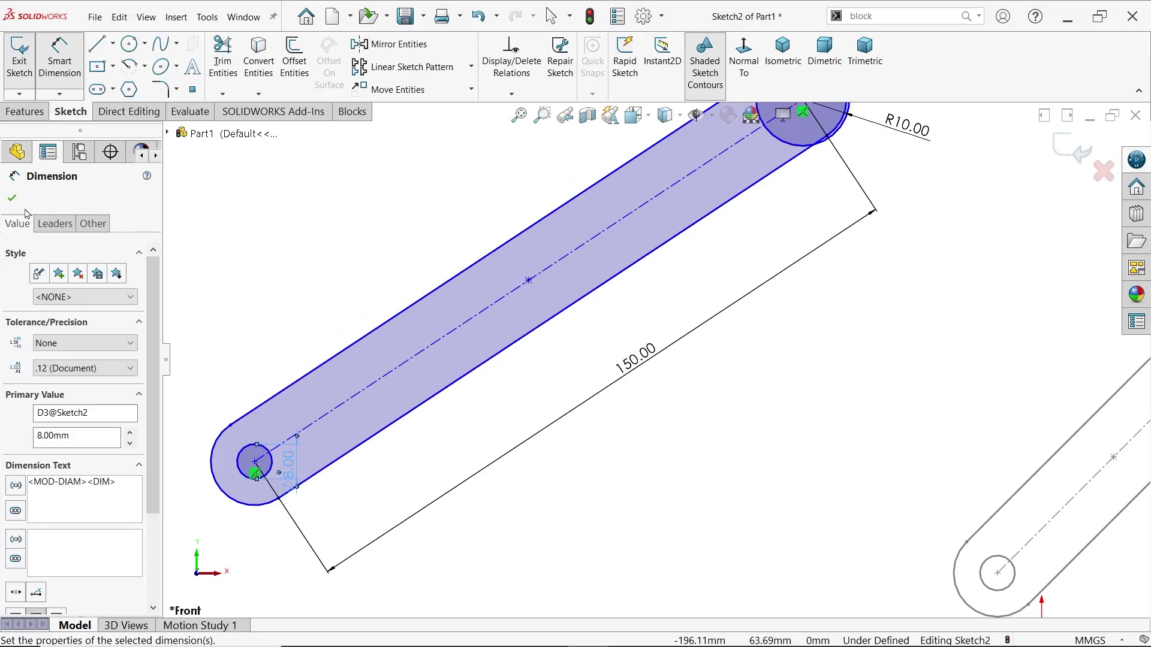
key(Escape)
click(787, 148)
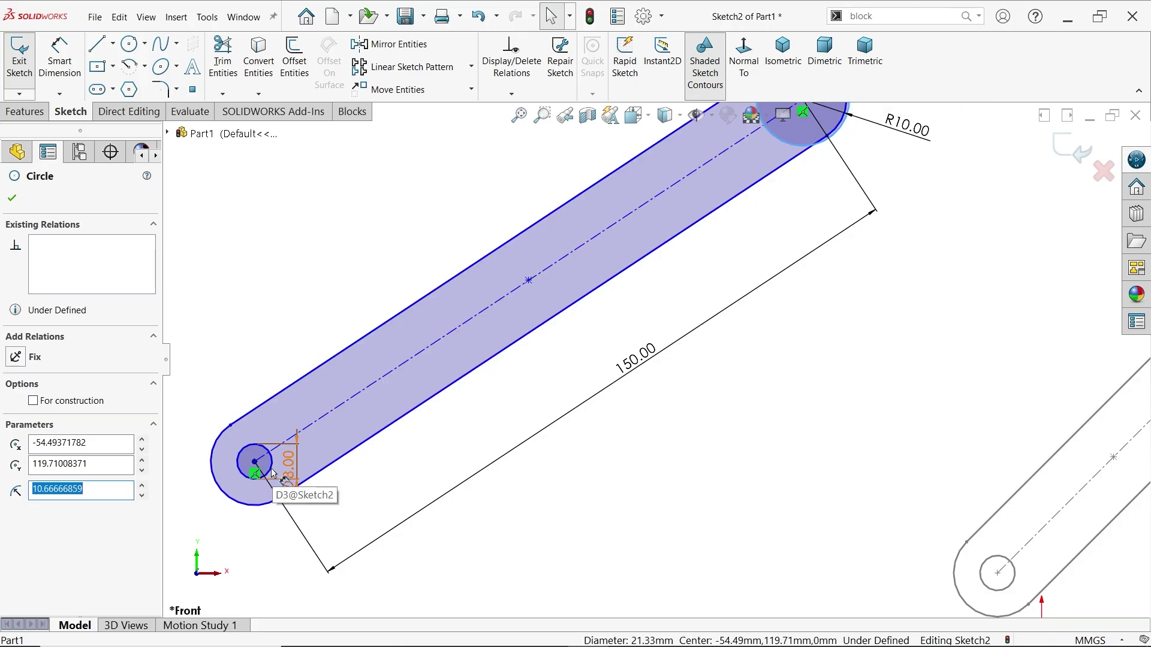
click(287, 446)
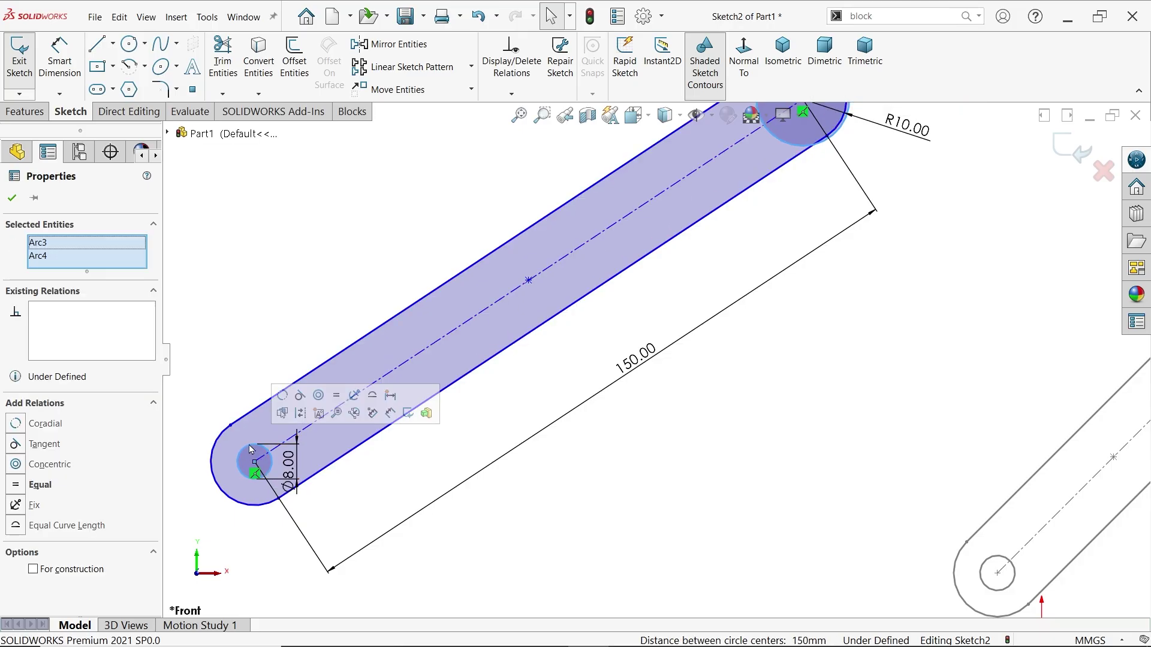
click(338, 402)
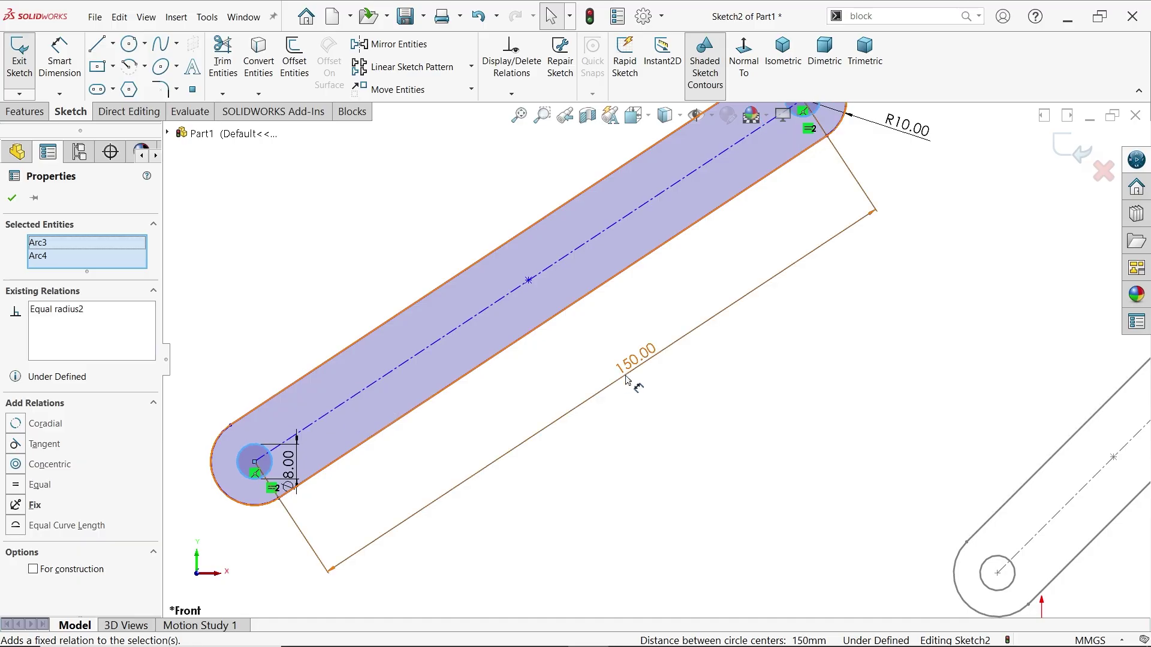
scroll(629, 384, up, 4)
- Group the 150 mm slot and its two holes into Block2 and exit the sketch
key(Escape)
scroll(501, 287, up, 2)
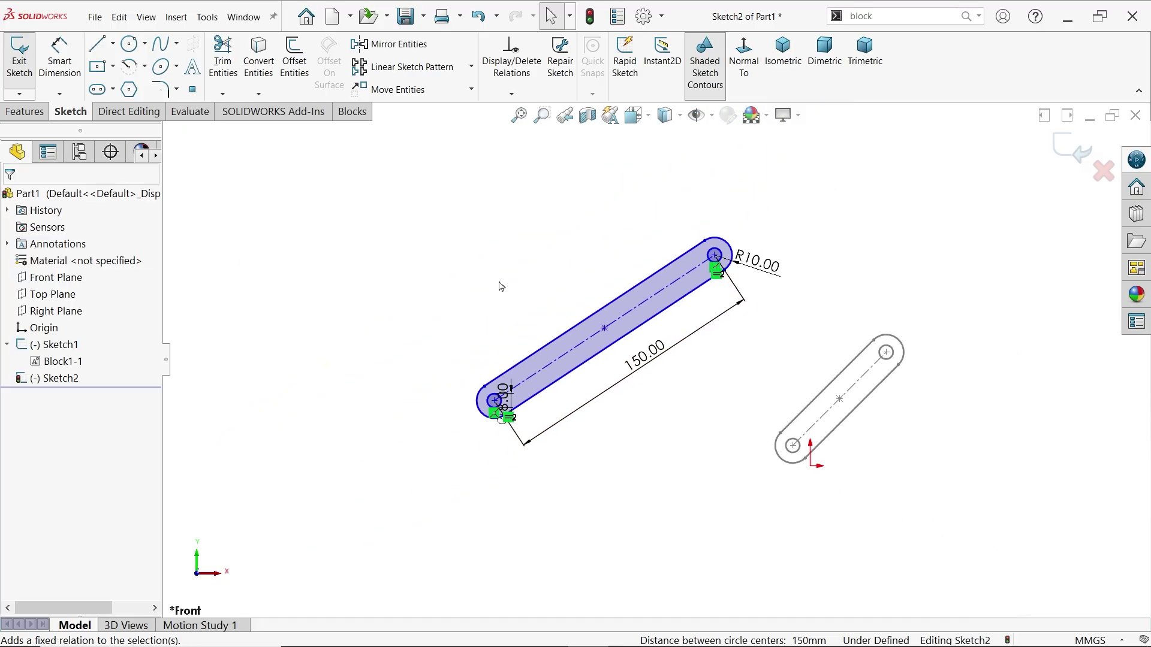
mouse_move(801, 188)
mouse_down()
mouse_move(546, 395)
mouse_move(441, 448)
mouse_up()
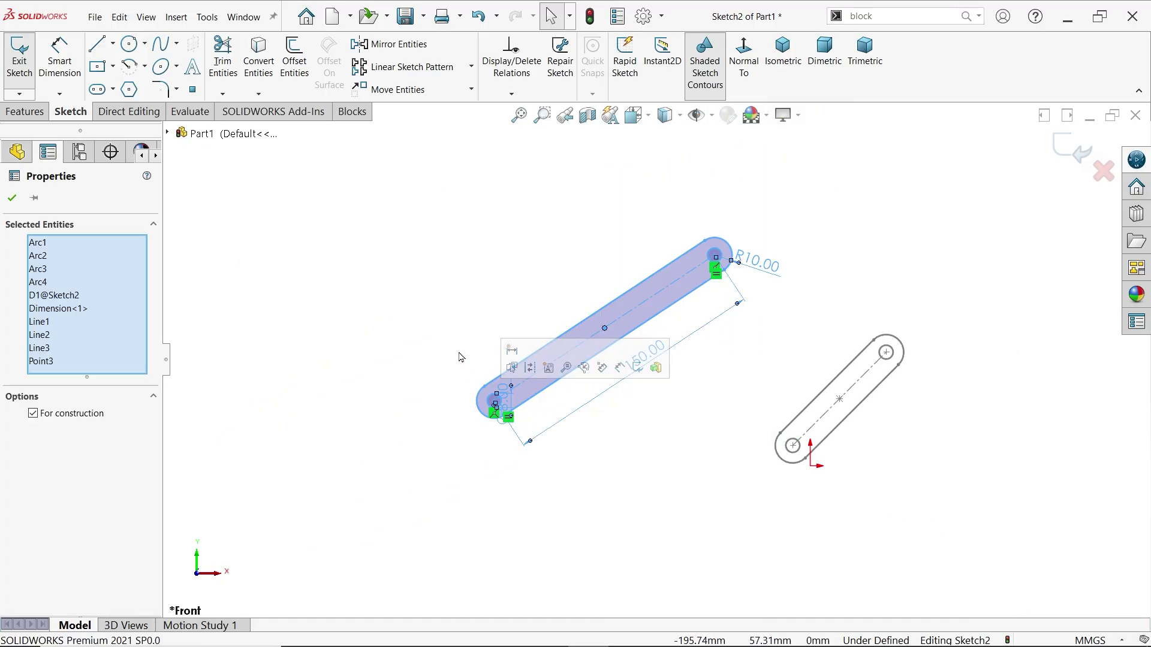
key(Escape)
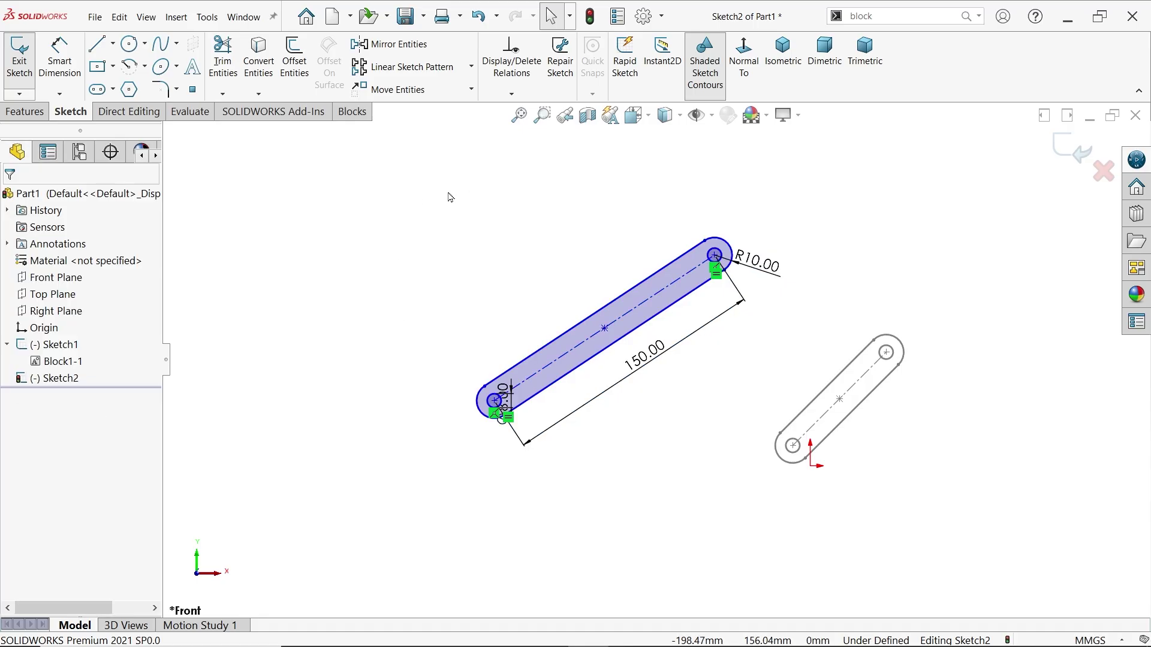
mouse_move(432, 201)
mouse_down()
mouse_move(549, 342)
mouse_move(745, 479)
mouse_up()
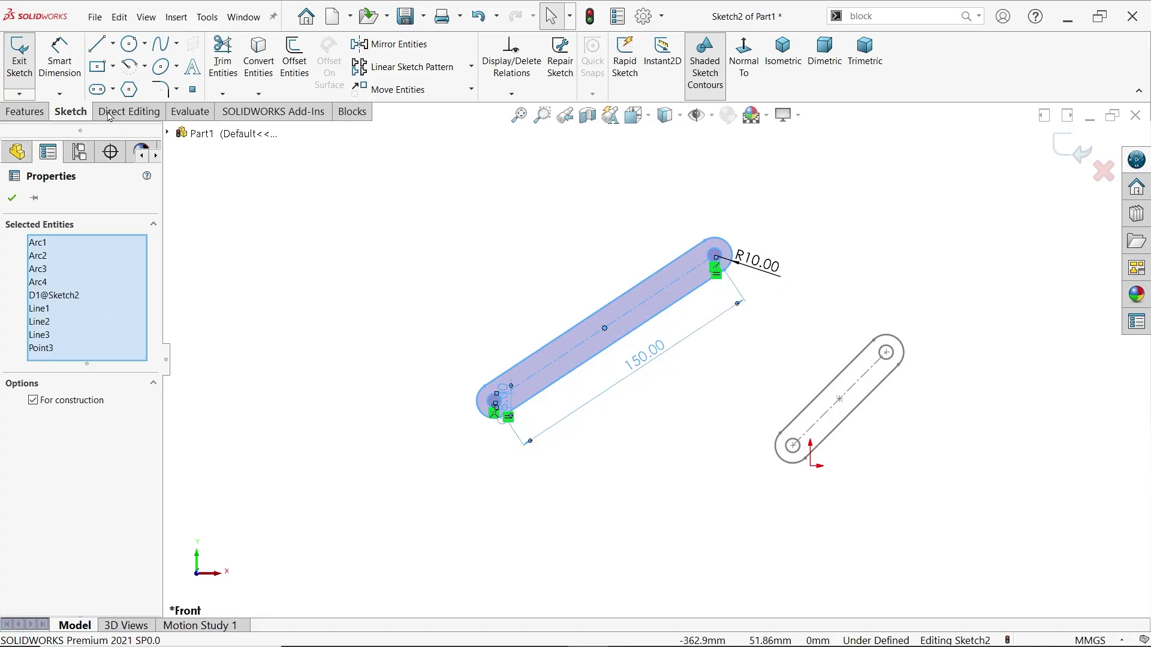
click(358, 113)
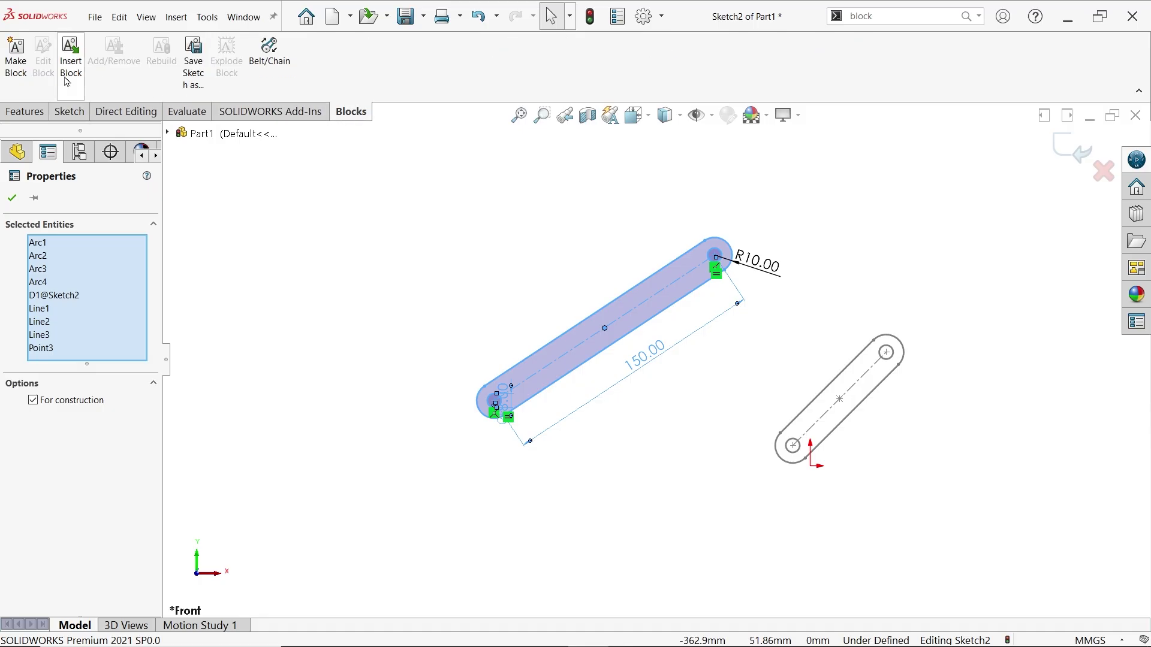
click(15, 70)
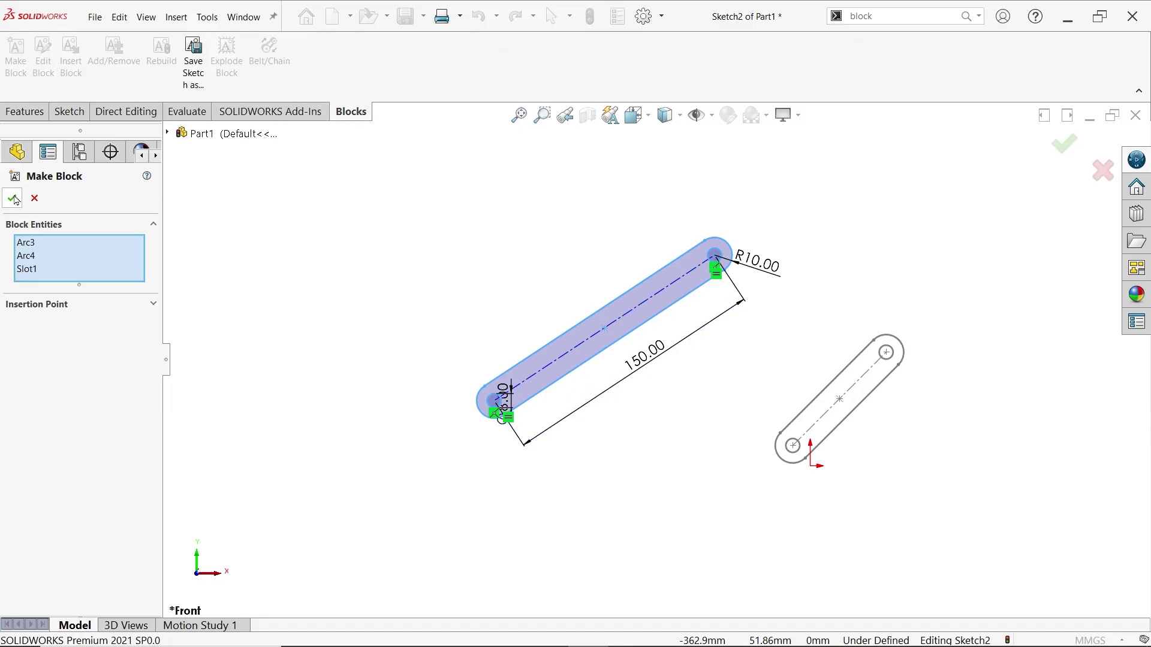
click(14, 199)
click(1061, 147)
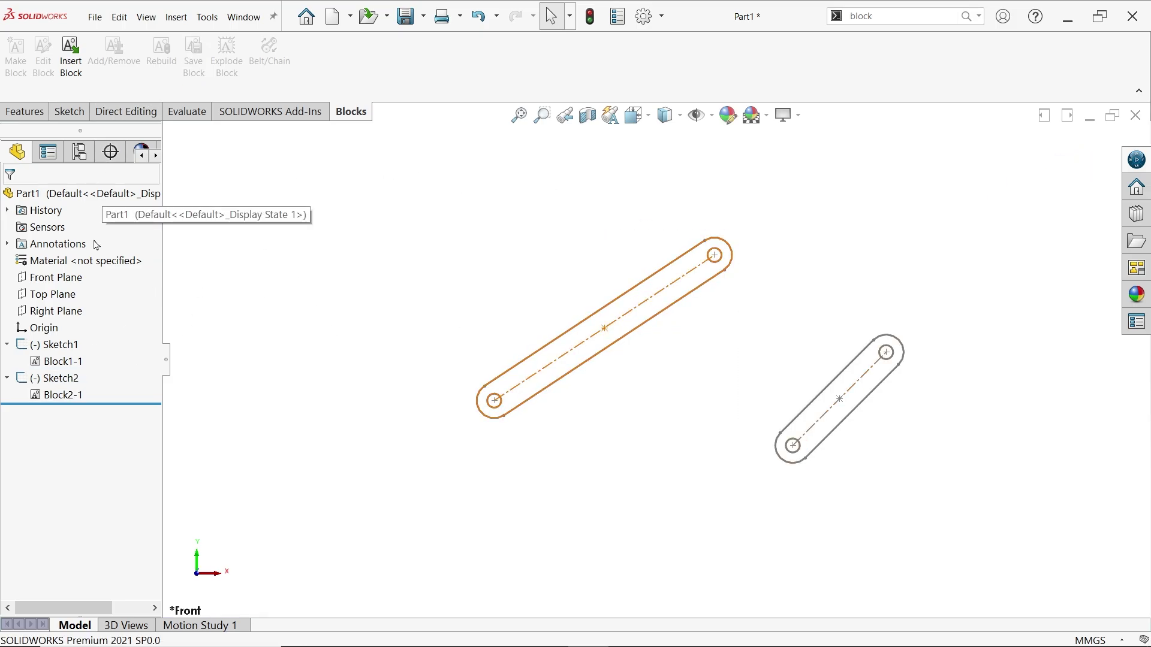
- Start Sketch3 on the Front Plane with a centred rectangle and a circle at its centre
right_click(69, 281)
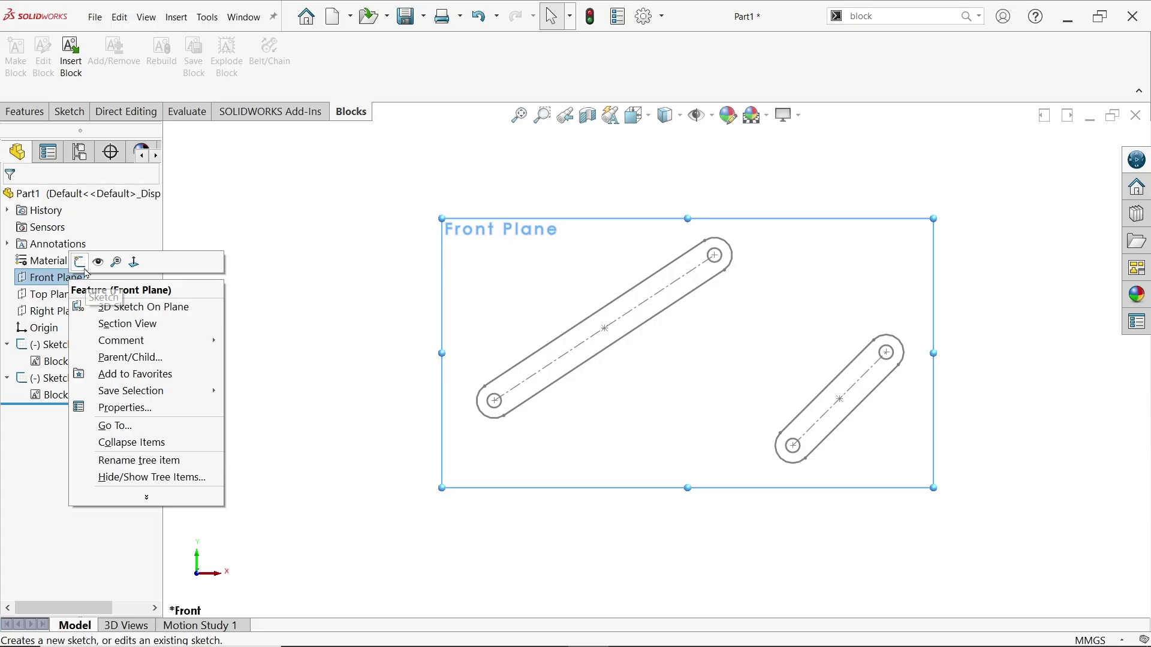
click(80, 262)
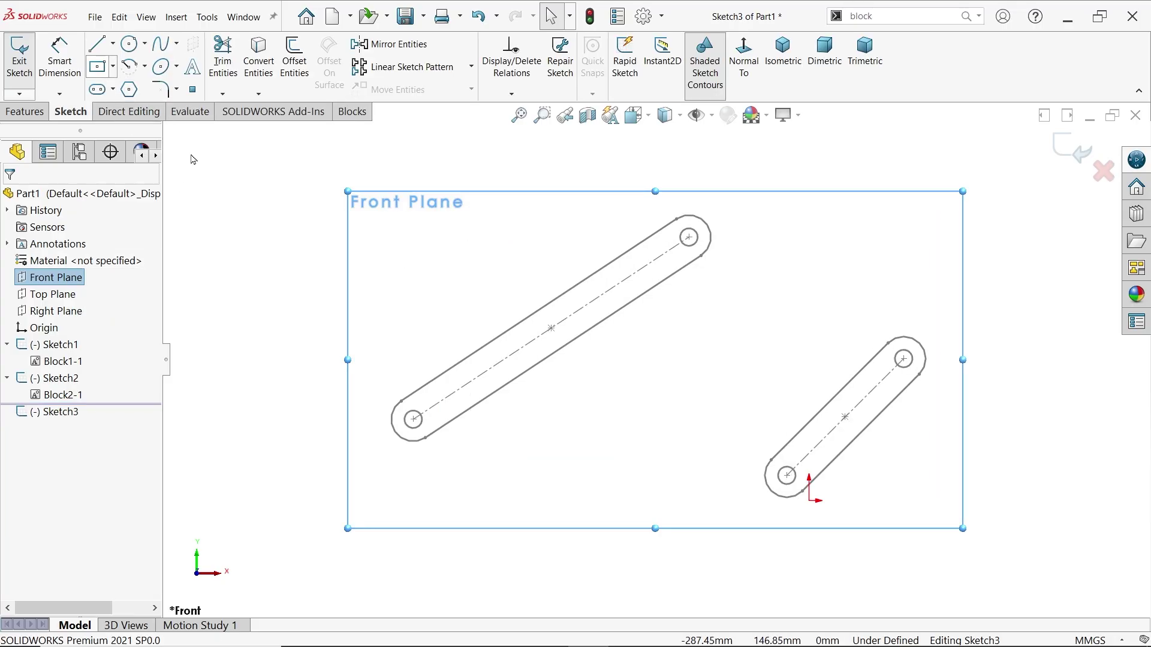
drag(593, 468, 629, 423)
scroll(611, 478, down, 5)
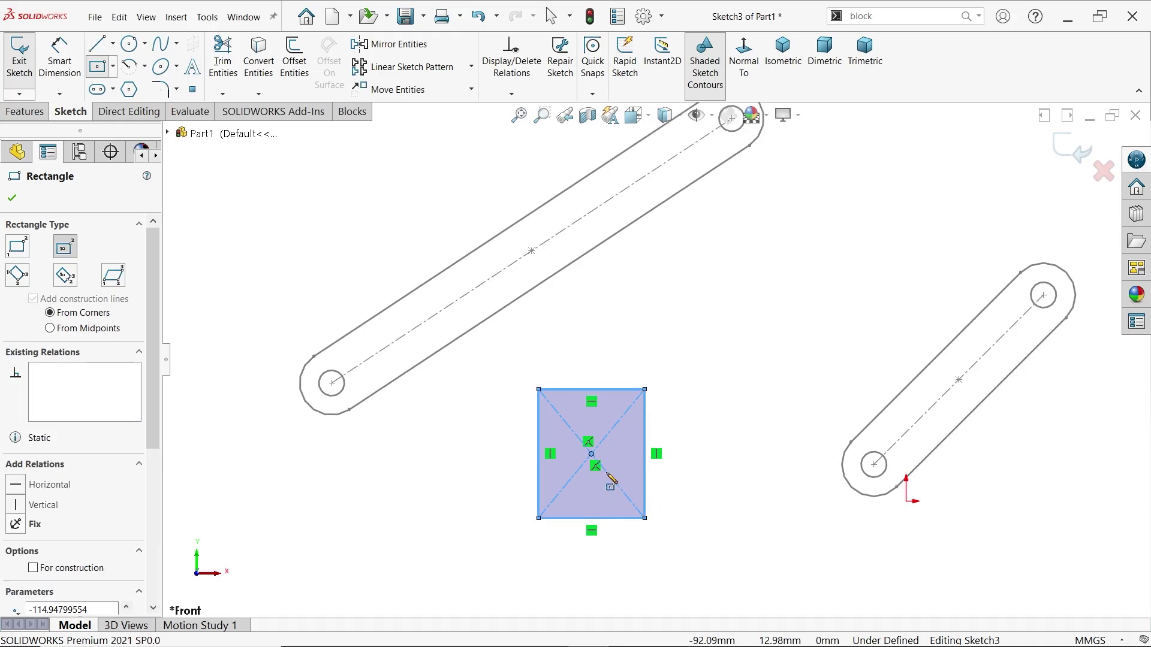
click(135, 43)
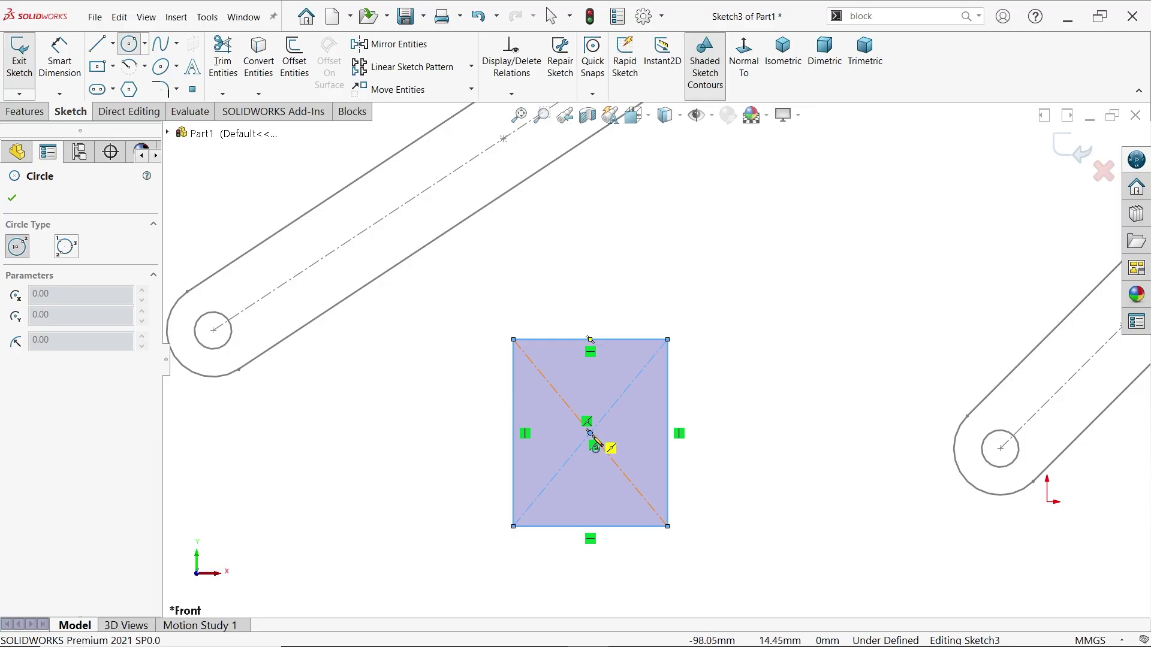
mouse_move(590, 432)
mouse_down()
mouse_move(608, 442)
mouse_move(619, 412)
mouse_up()
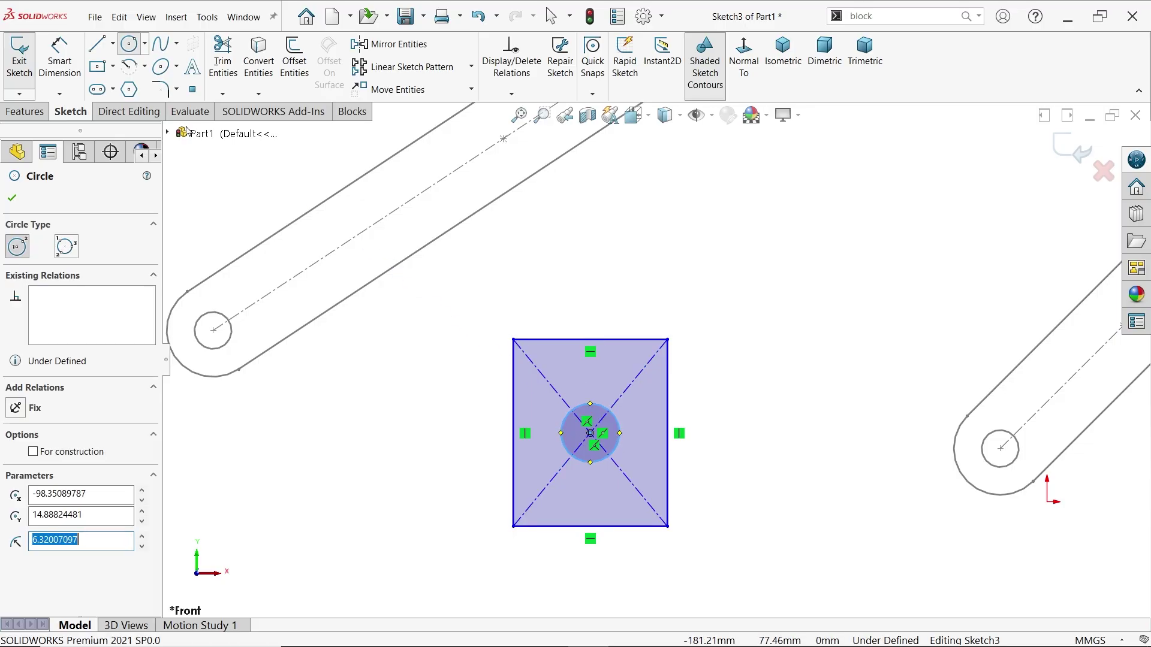
- Dimension the rectangle to 35 high by 40 wide and the centre circle to Ø12
click(59, 63)
click(668, 420)
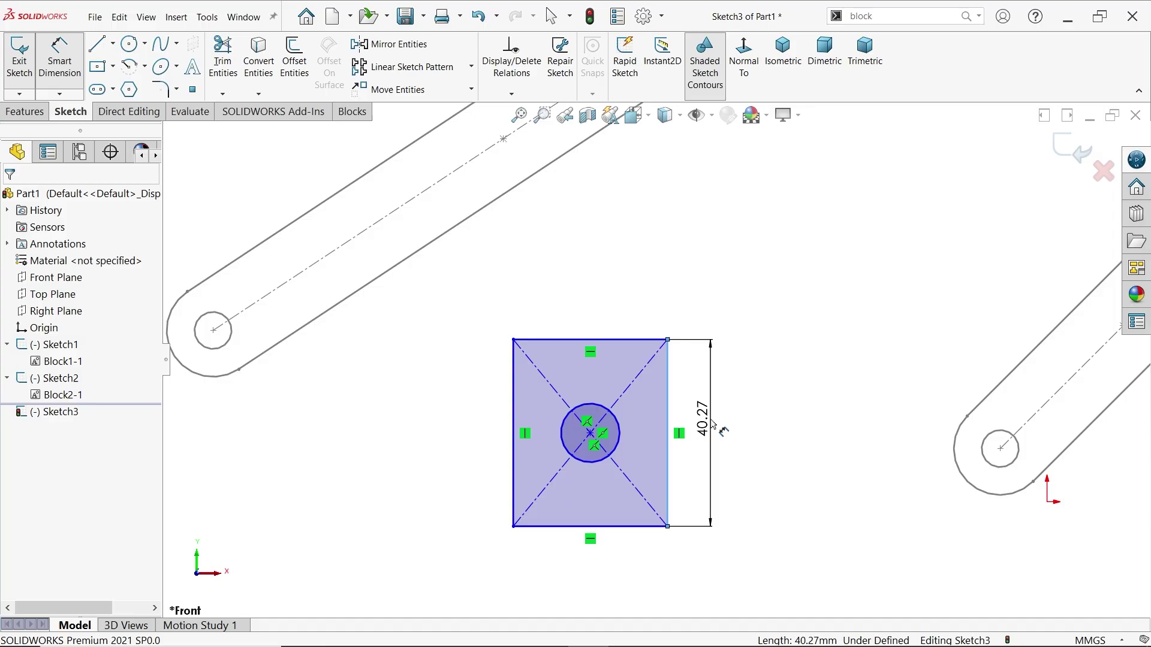
click(713, 426)
text(35)
key(Return)
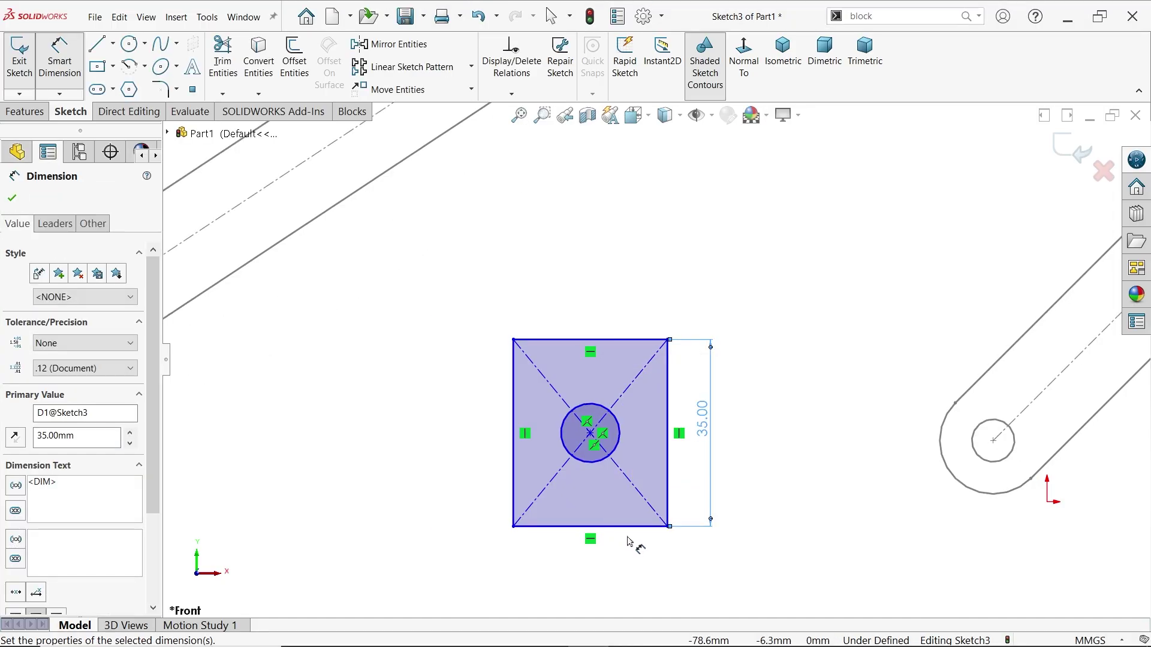
click(628, 528)
click(627, 544)
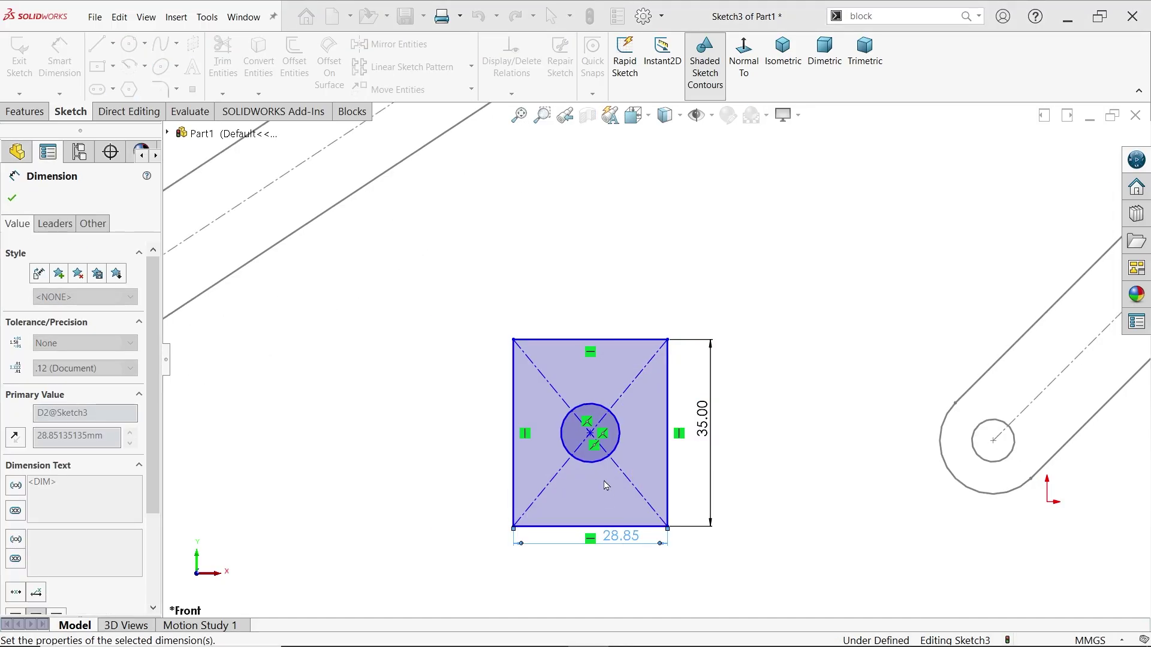
click(590, 434)
click(615, 294)
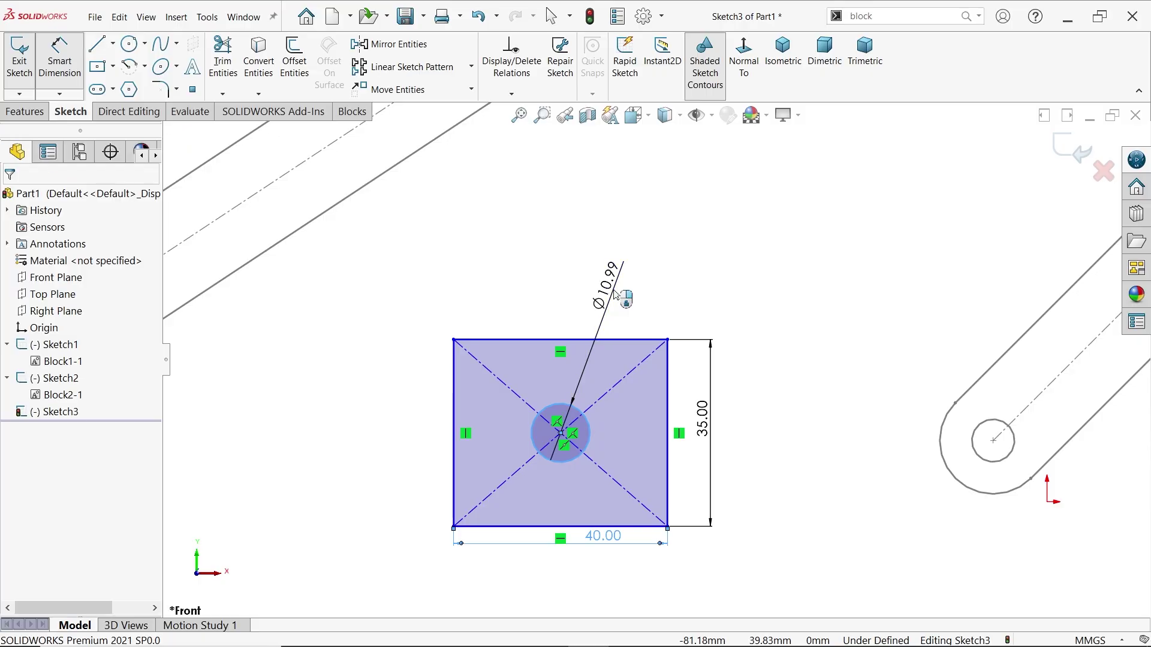
text(12)
key(Return)
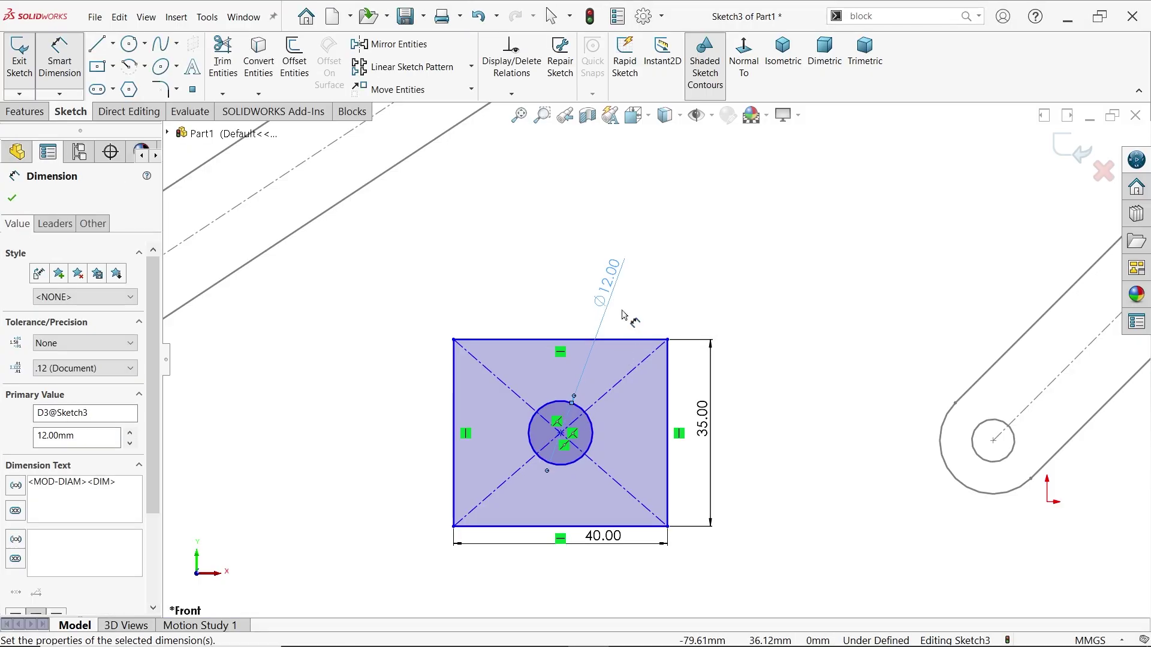
- Box-select all of the slider block's rectangle and circle geometry
scroll(658, 359, up, 2)
key(Escape)
mouse_move(743, 293)
mouse_down()
mouse_move(663, 428)
mouse_move(457, 516)
mouse_up()
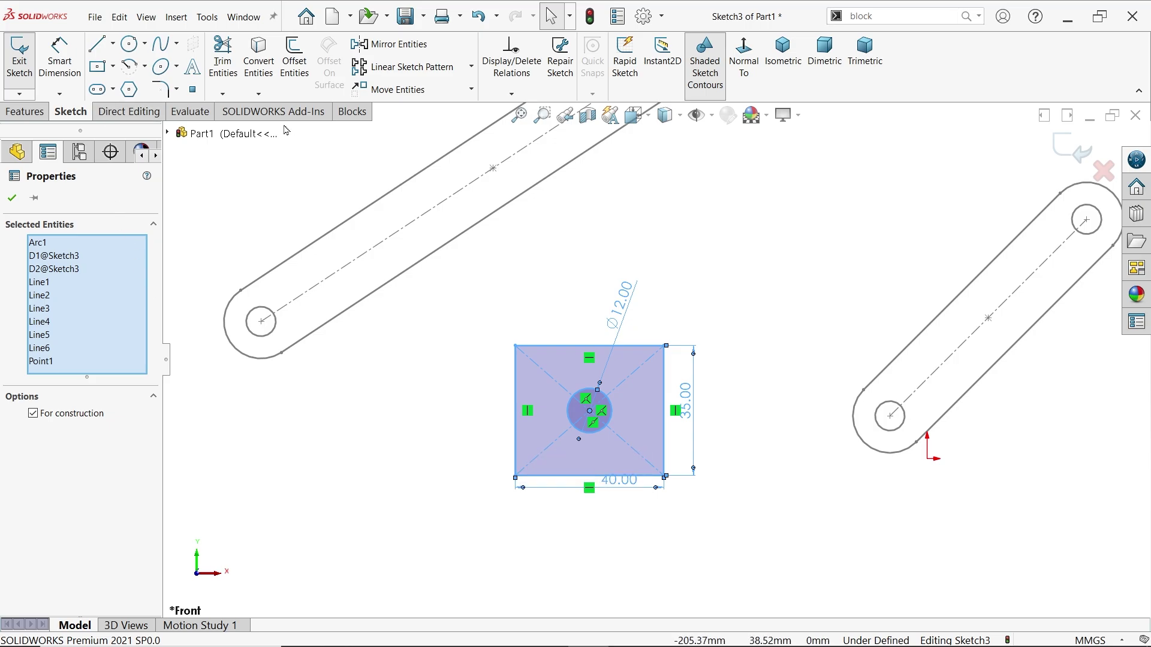
- Turn the rectangle, its diagonals and the Ø12 circle into block Block3-1
click(352, 111)
click(16, 66)
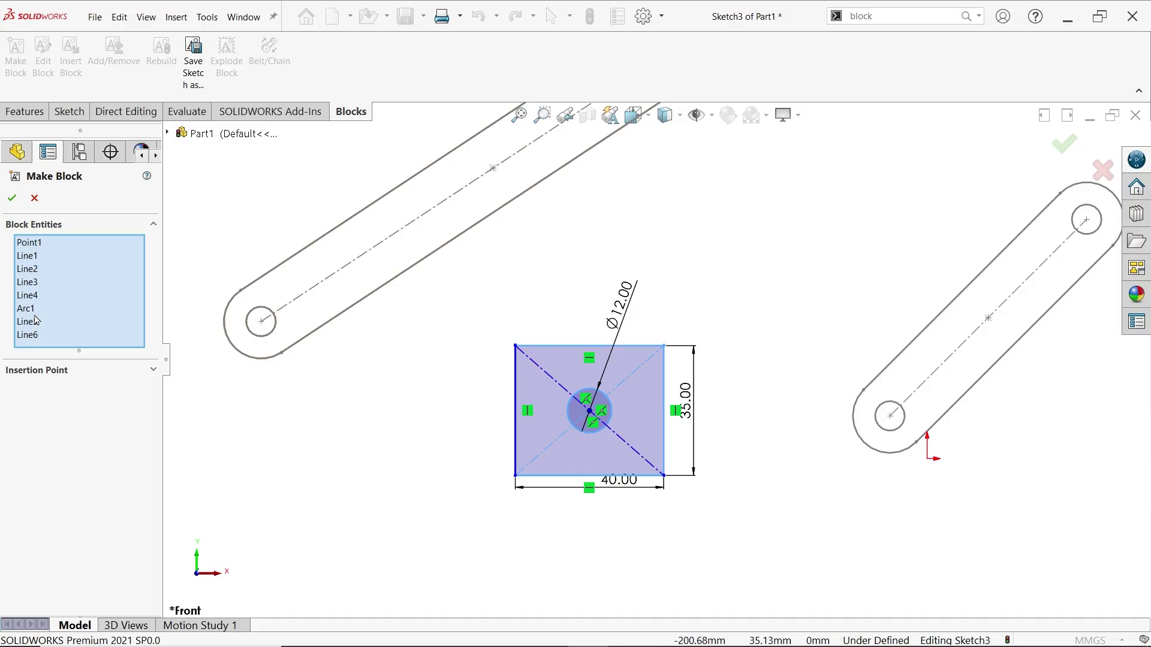
click(12, 203)
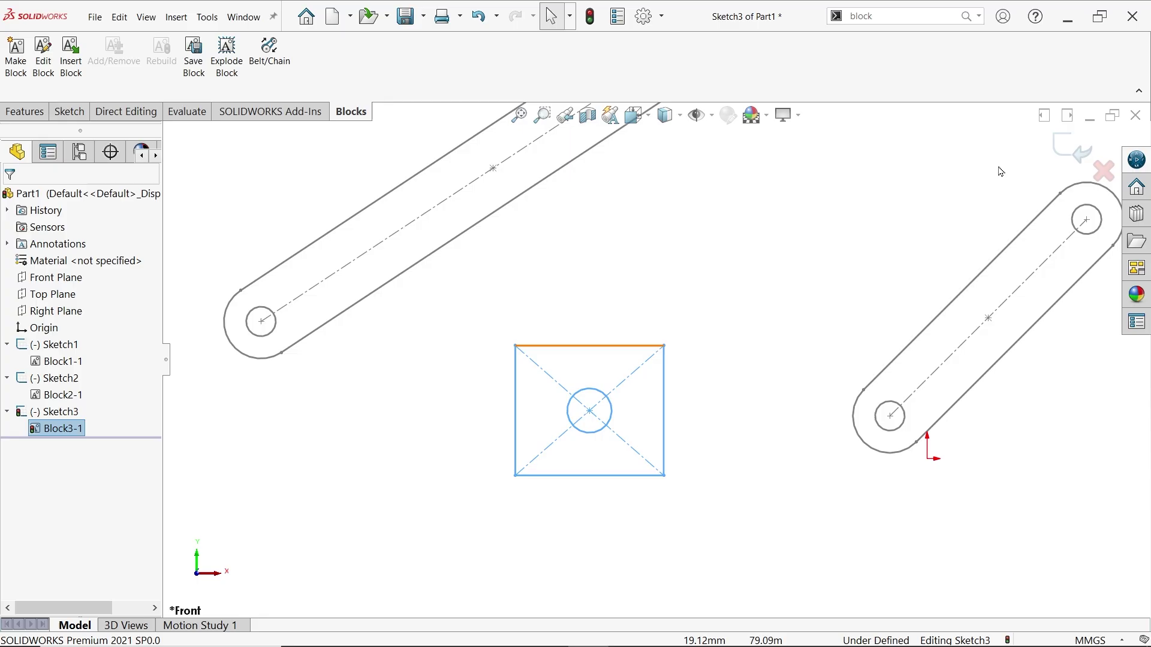
- Exit Sketch3 and collapse Sketch1, Sketch2 and Sketch3 in the FeatureManager tree
click(1061, 149)
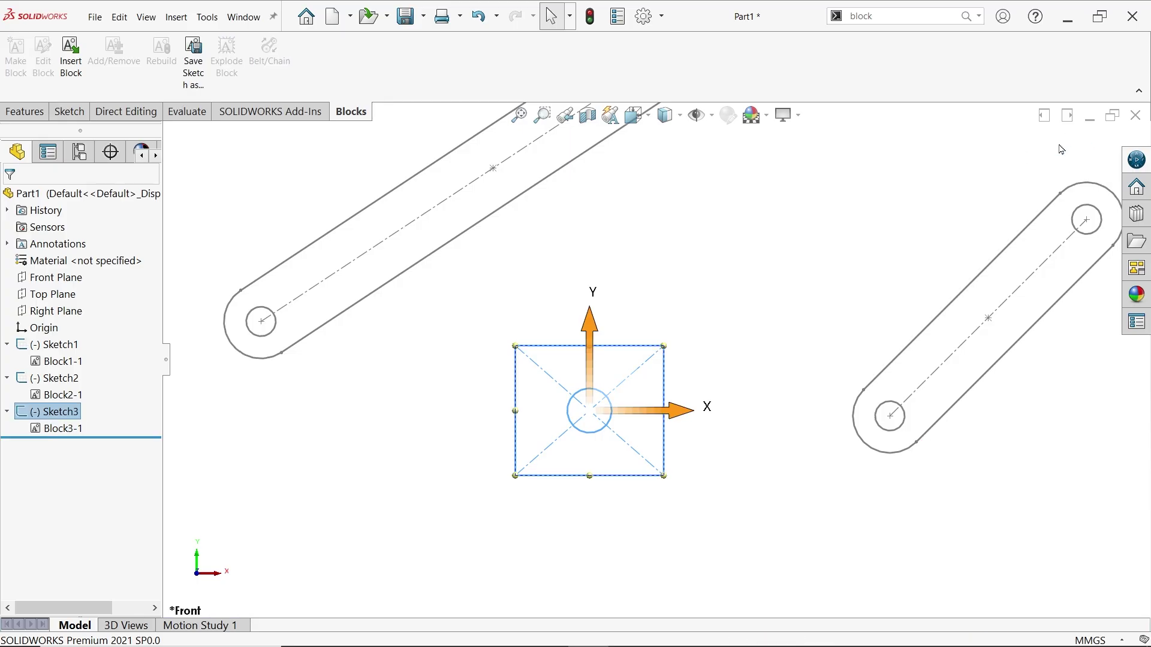
click(7, 344)
click(7, 362)
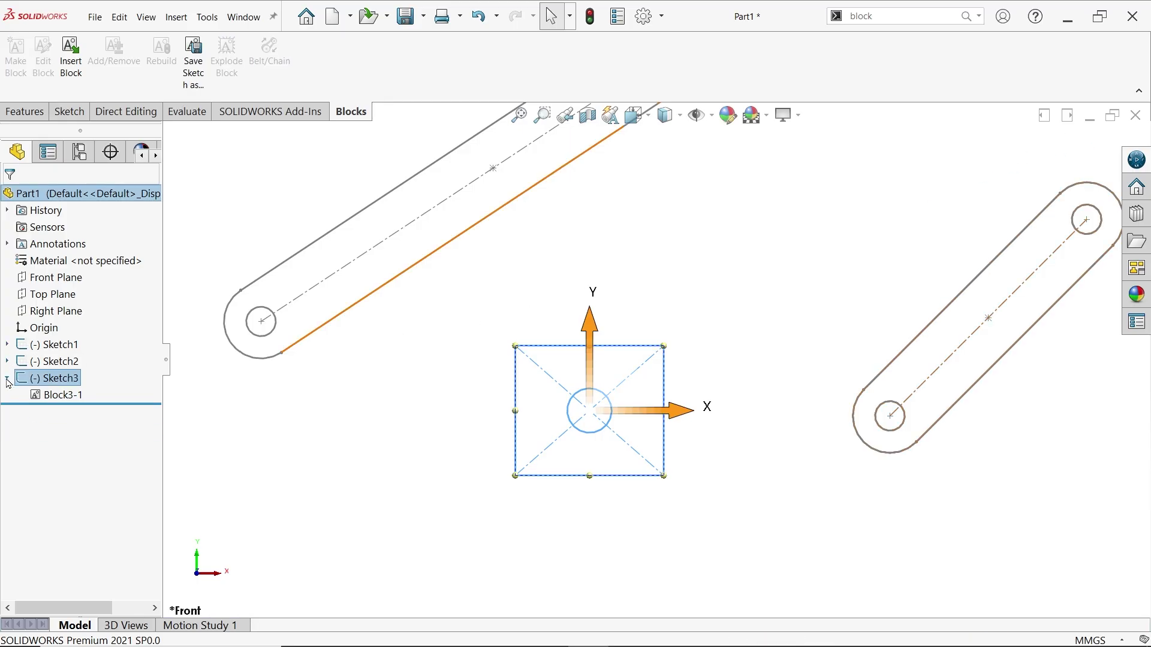
click(7, 378)
scroll(503, 328, up, 3)
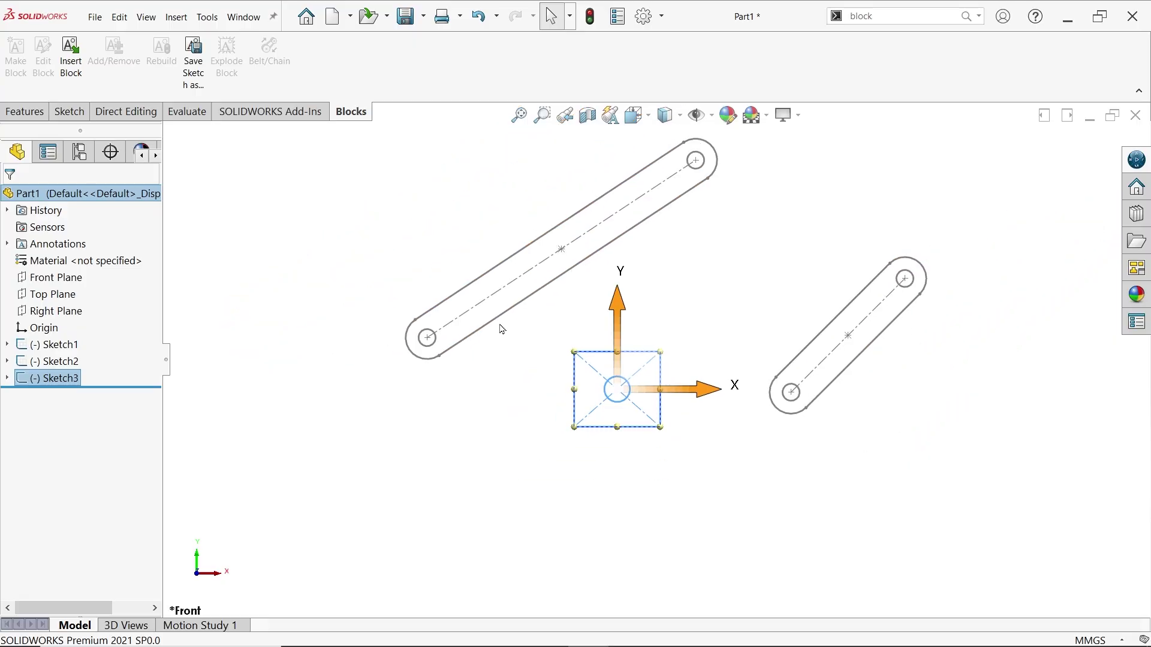
scroll(633, 247, down, 2)
scroll(625, 305, up, 2)
click(698, 314)
scroll(700, 344, down, 1)
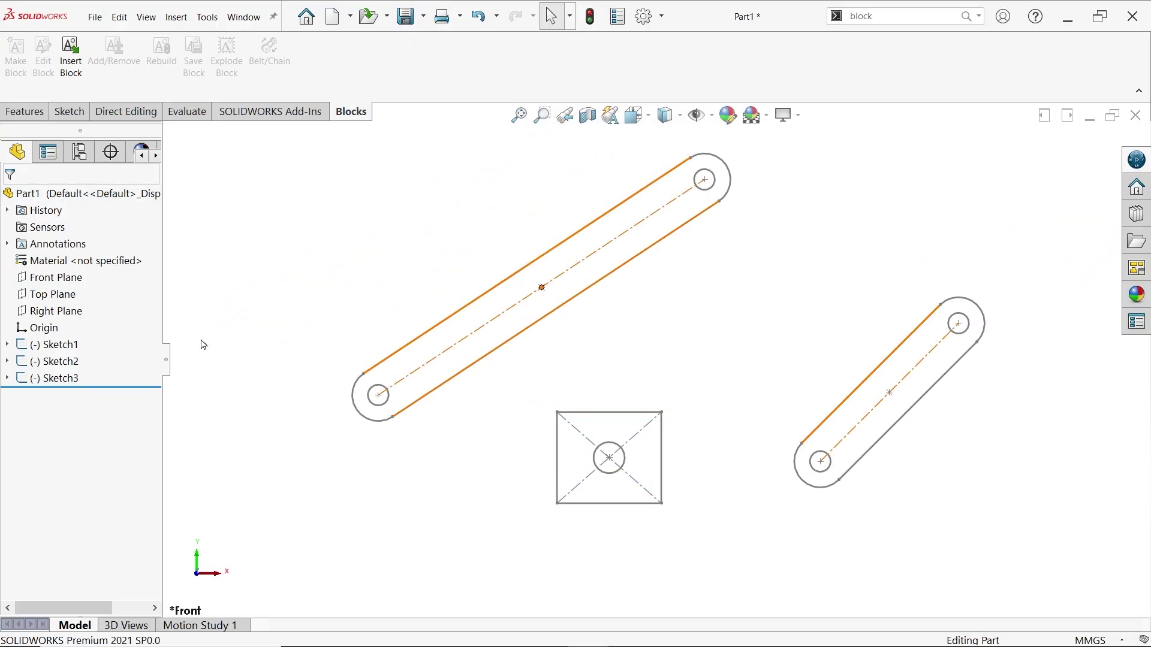
- Set Sketch1's sketch colour to red
right_click(57, 352)
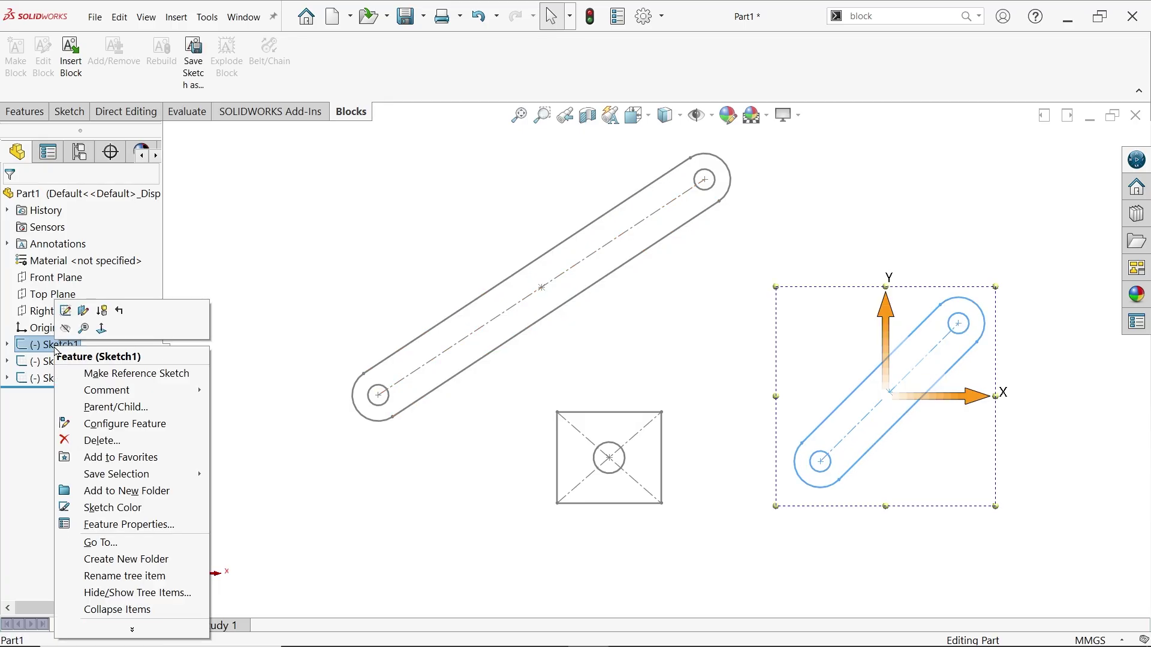
click(125, 514)
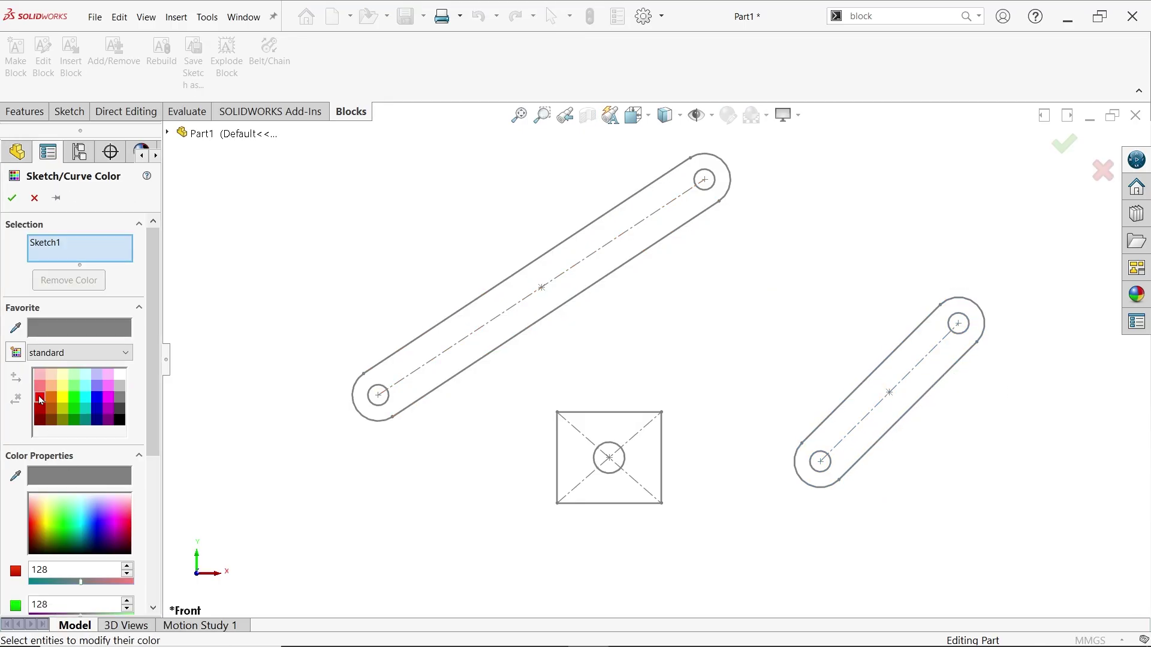
click(40, 398)
click(12, 197)
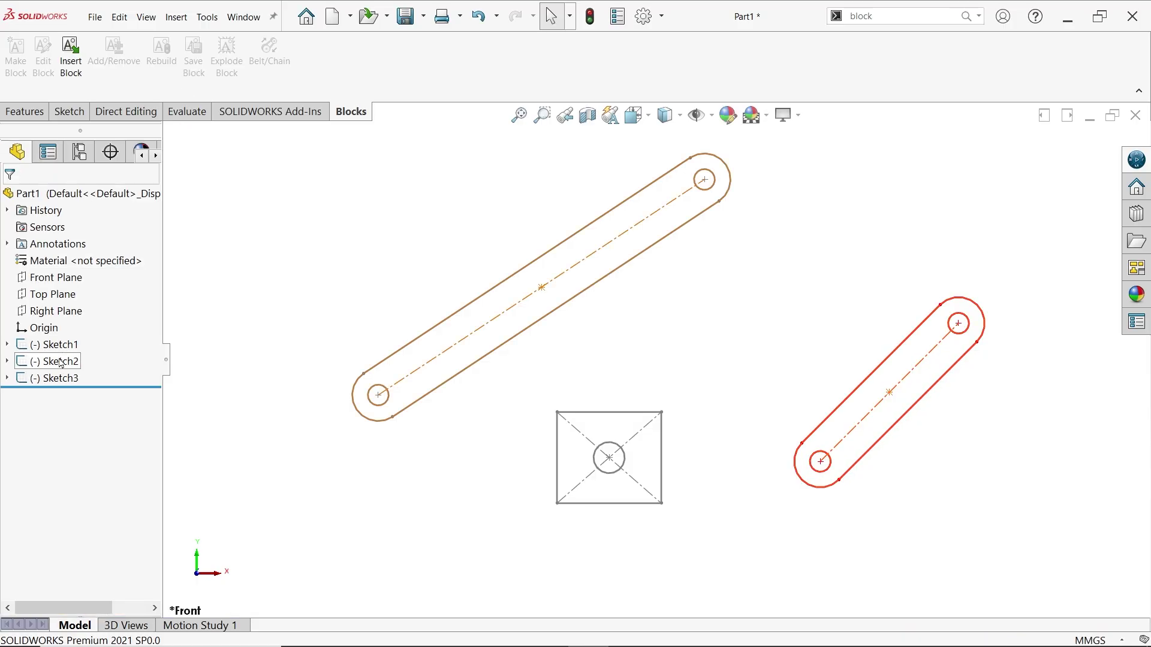
- Set Sketch2's sketch colour to blue
right_click(47, 361)
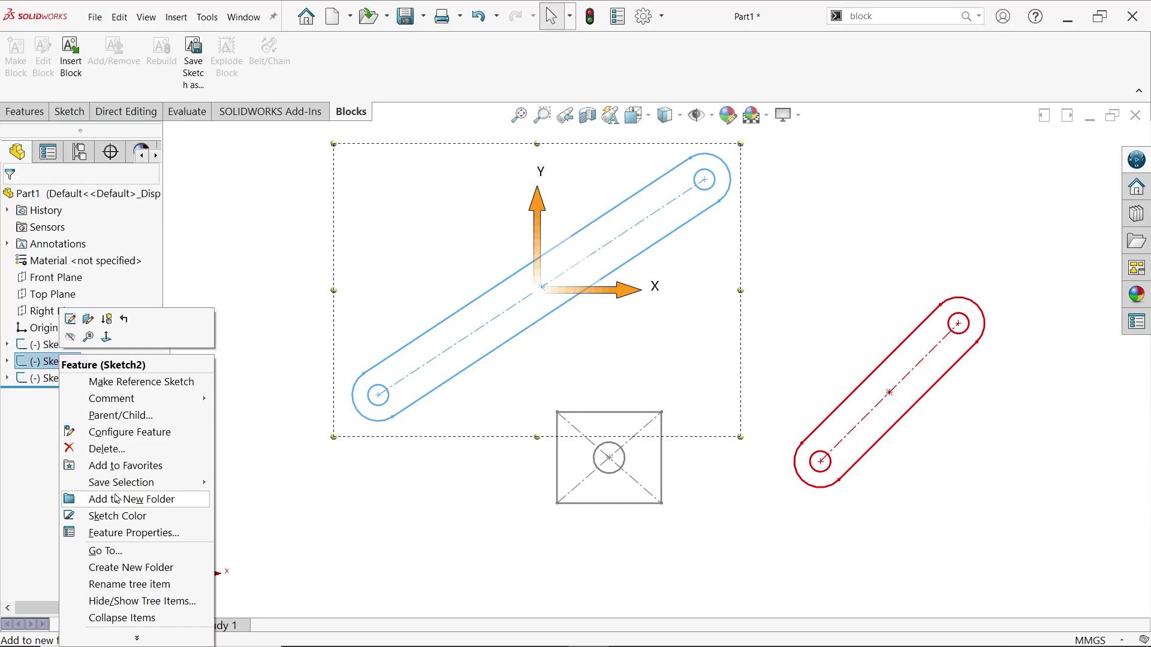
click(119, 519)
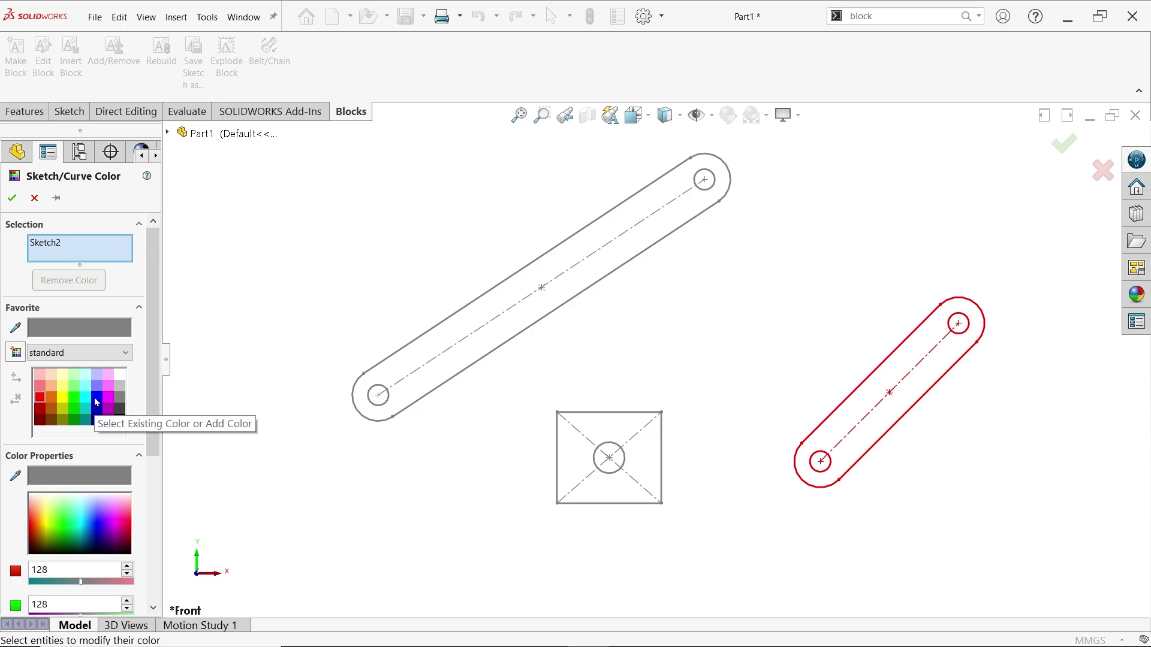
click(97, 398)
click(12, 198)
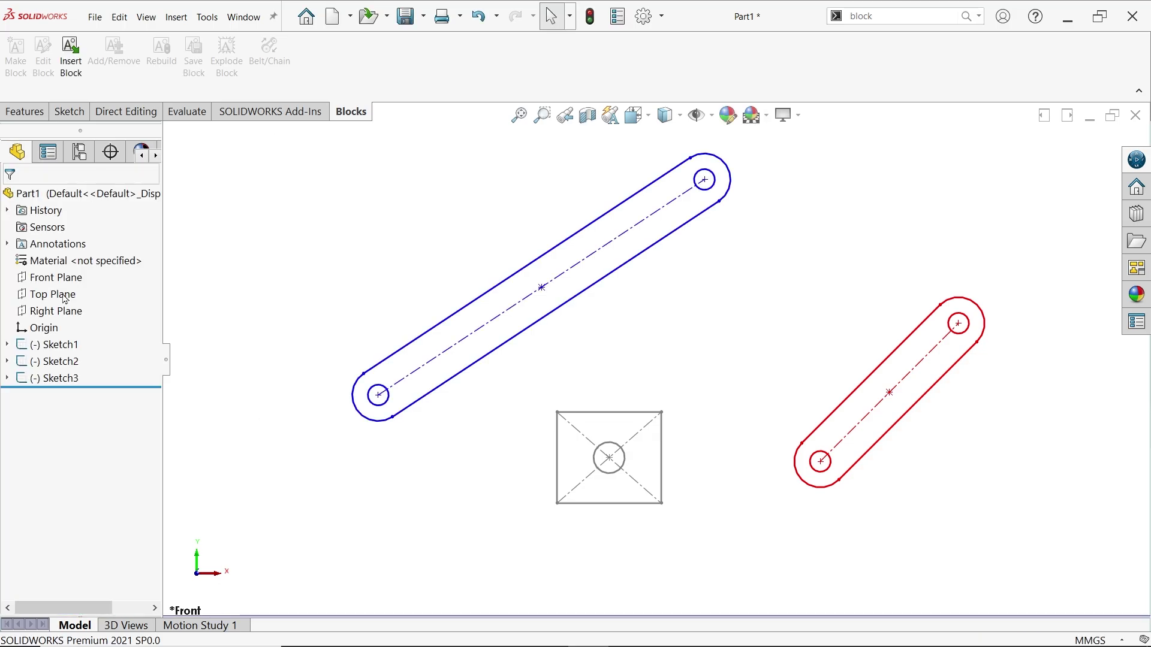
- Set Sketch3's sketch colour to green
right_click(53, 379)
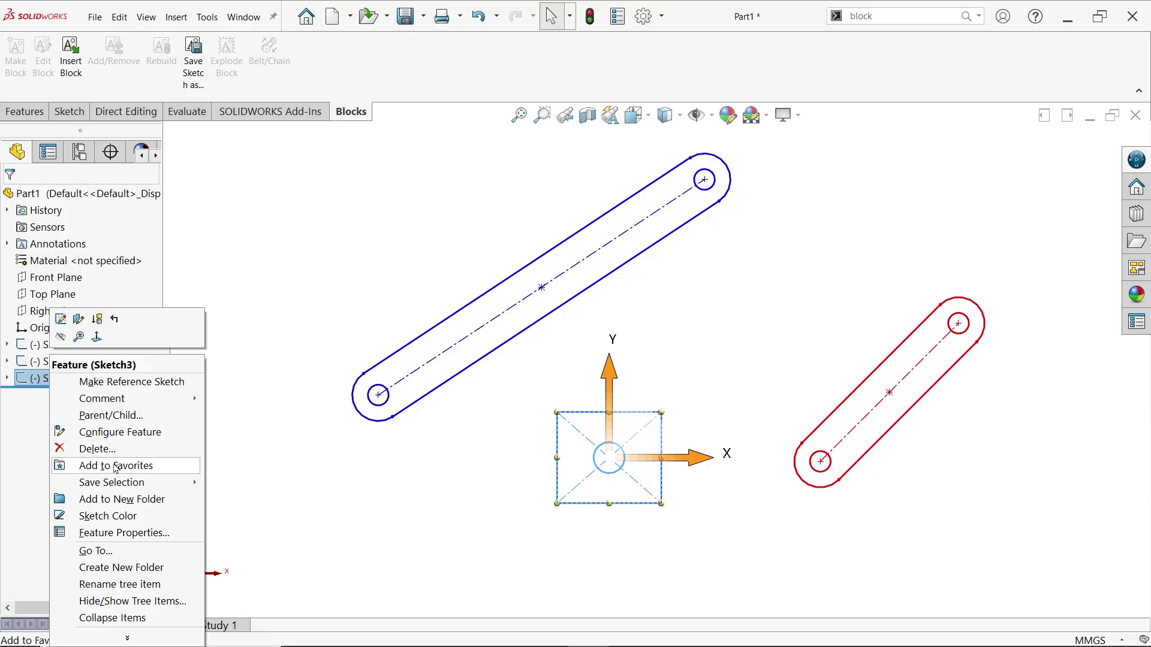
click(122, 521)
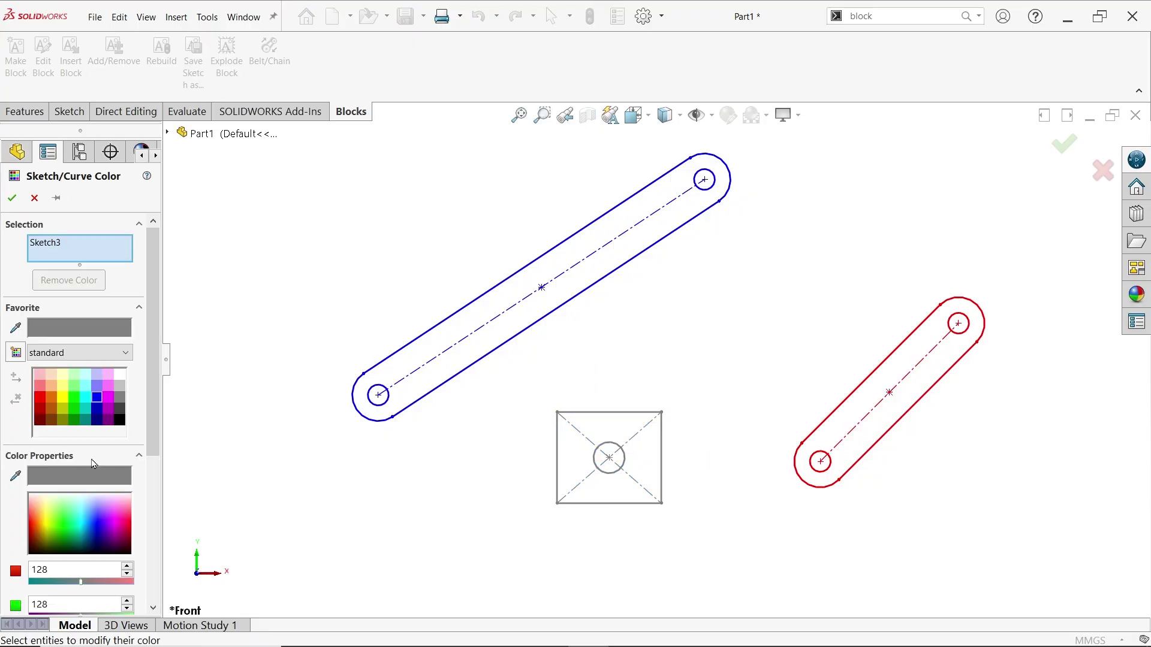
click(75, 408)
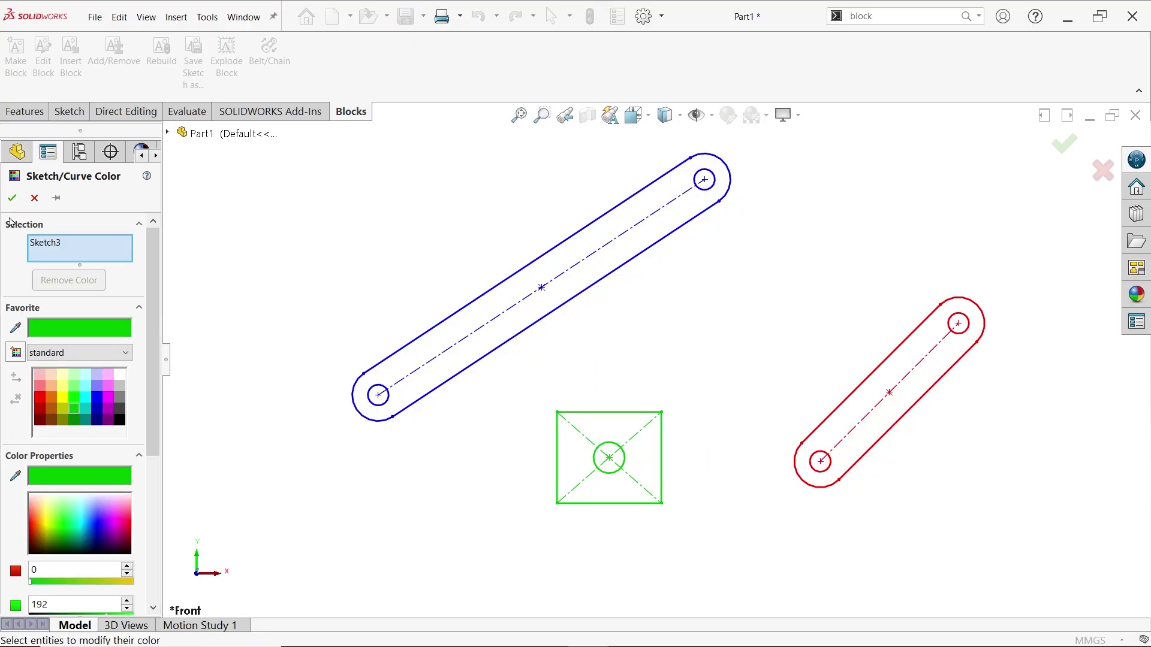
click(12, 198)
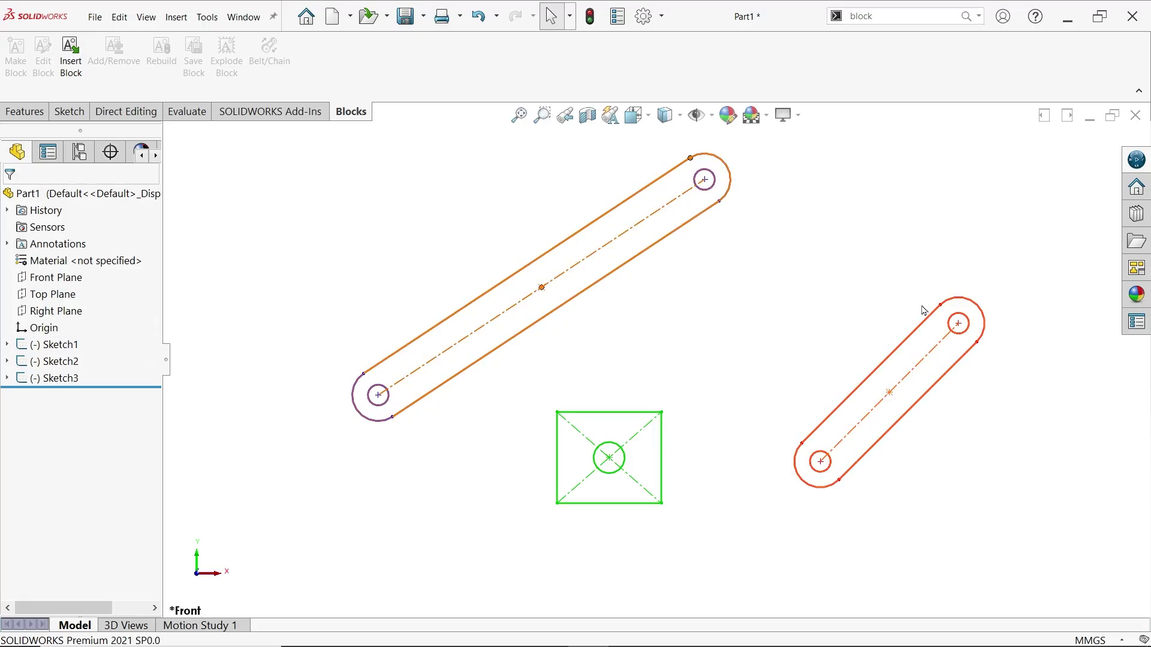
- Save Block1-1 from Sketch1 as the SOLIDWORKS Blocks file '1.Link 1' in Desktop > Blocks
click(8, 345)
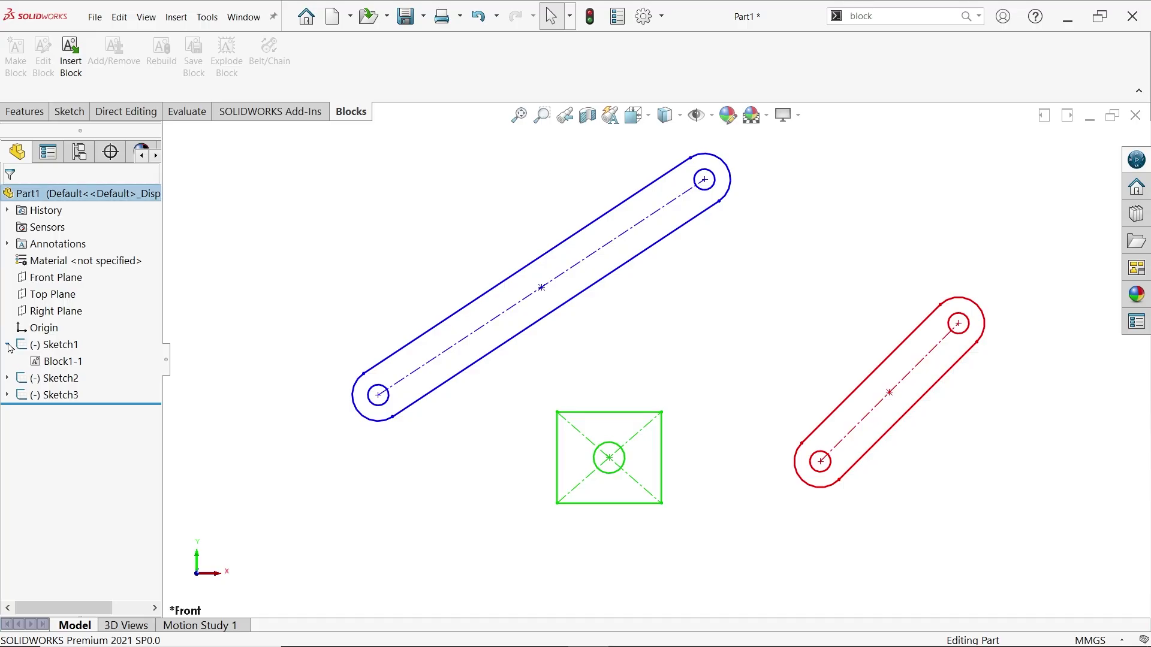
right_click(64, 363)
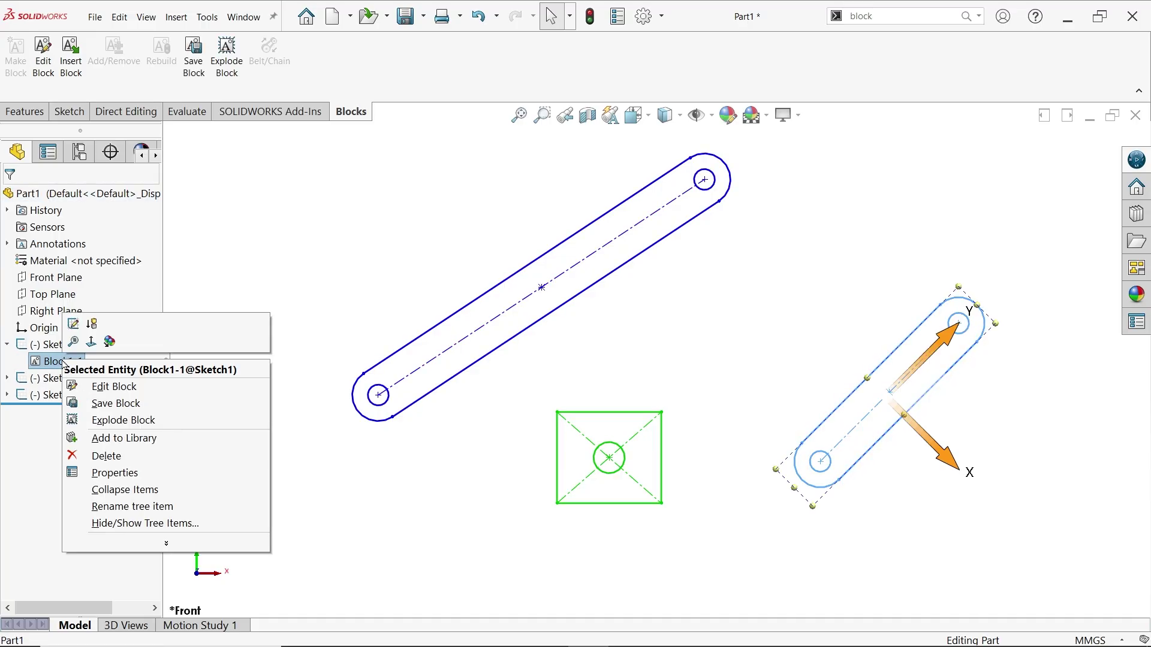
click(128, 406)
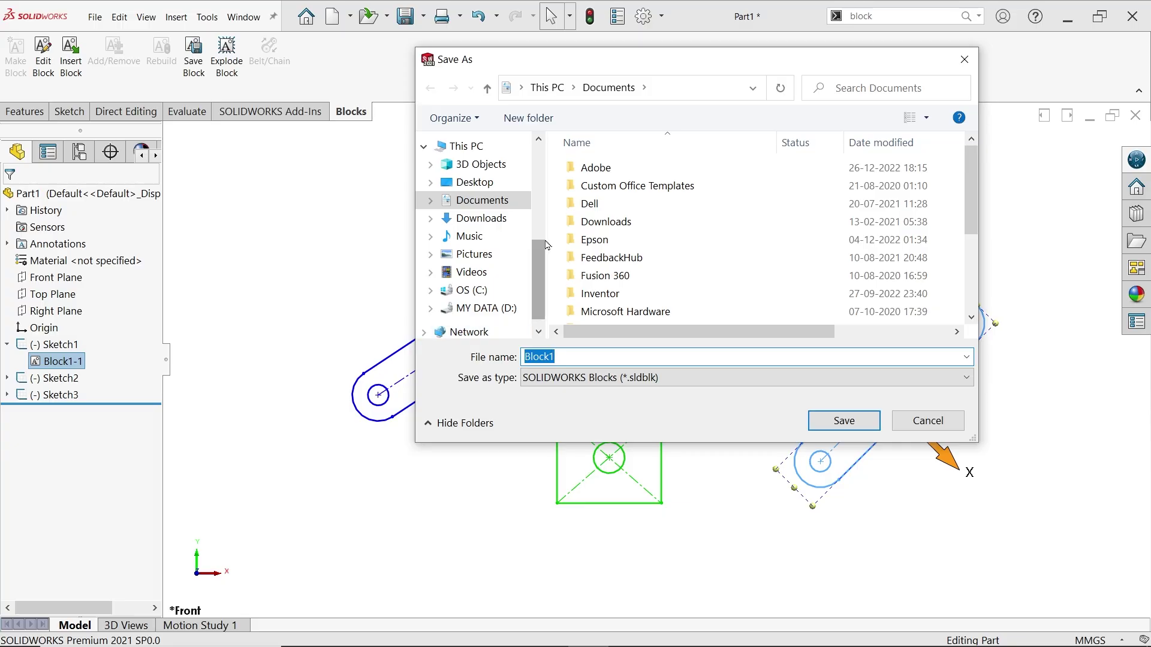
click(476, 182)
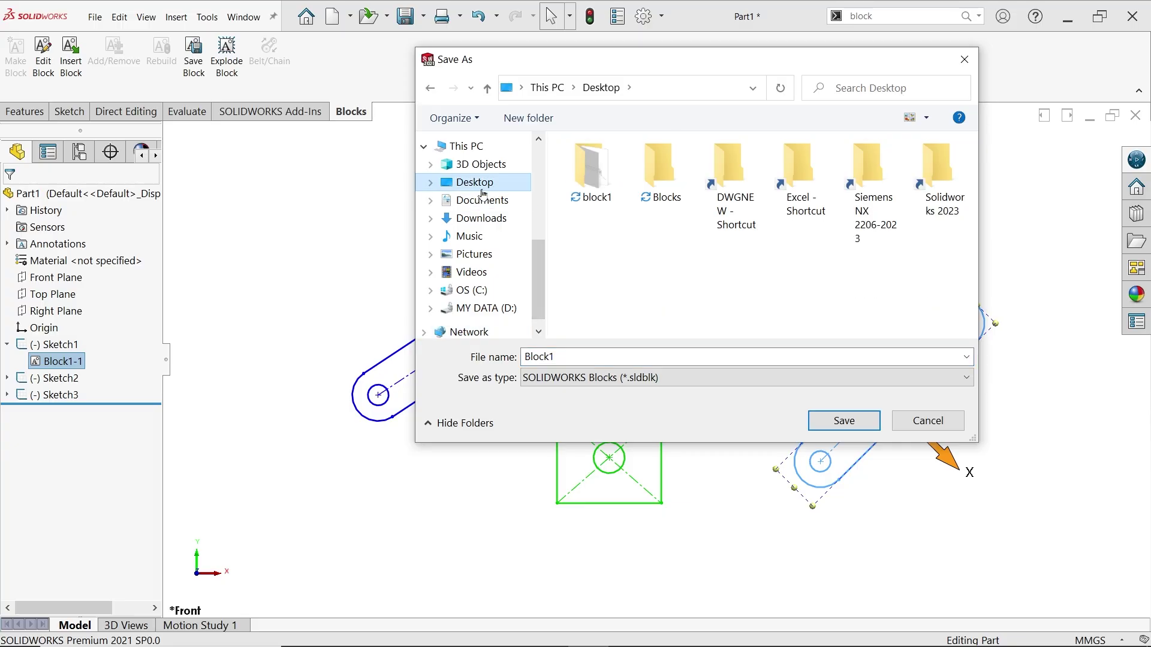
double_click(661, 180)
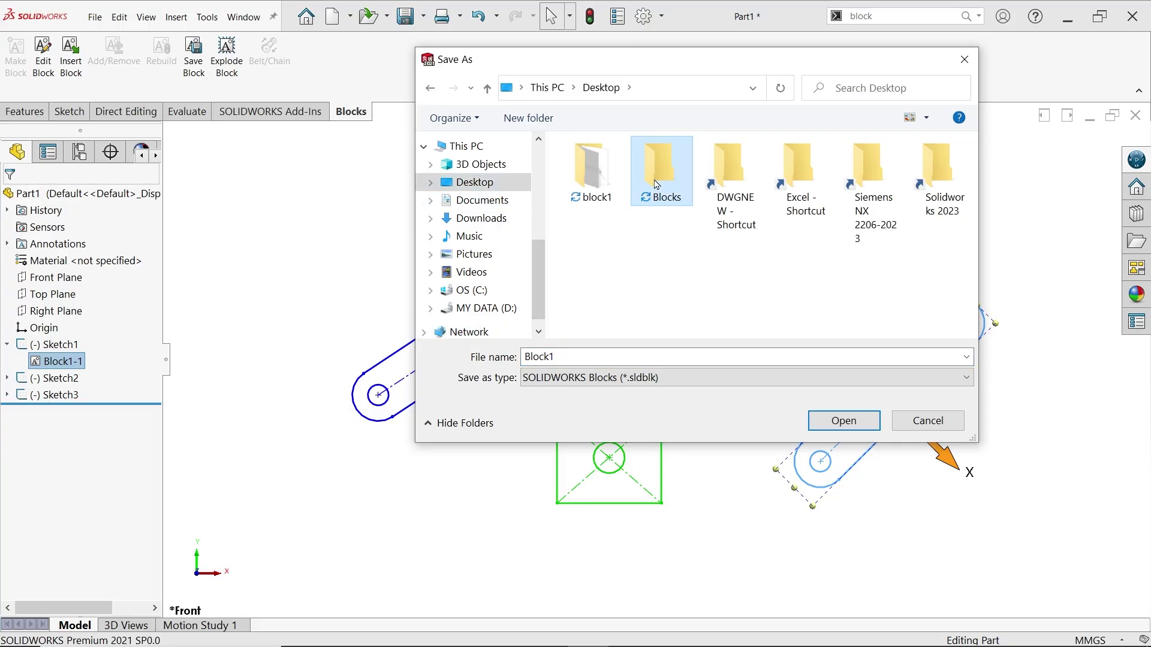
double_click(578, 358)
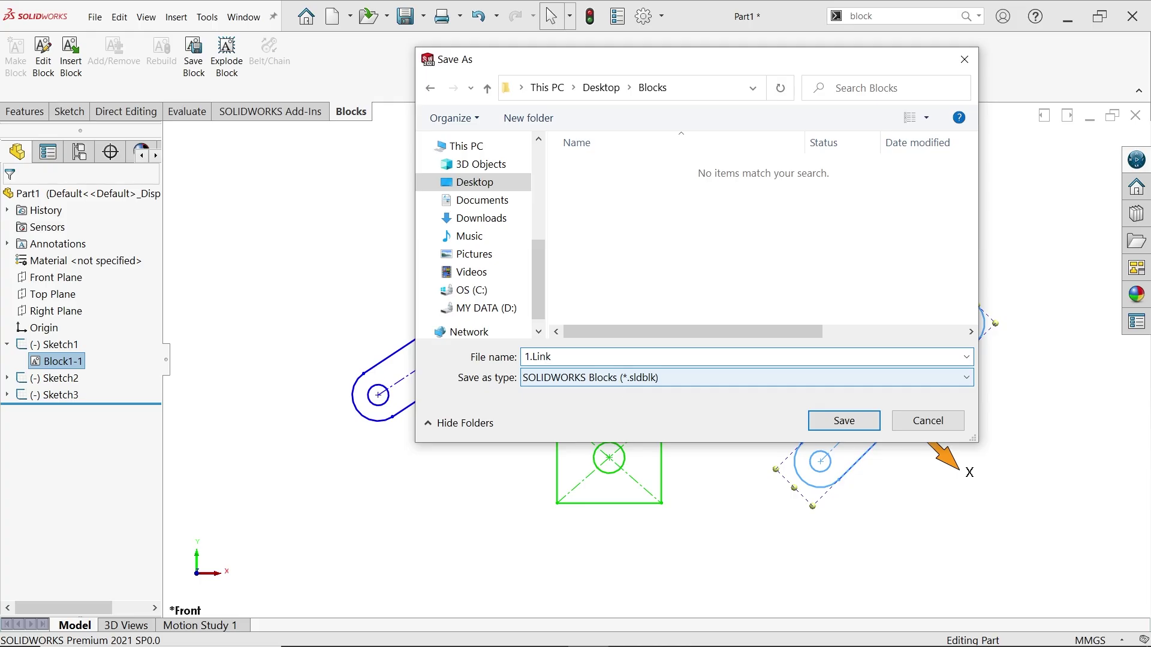
click(569, 384)
click(580, 384)
click(843, 420)
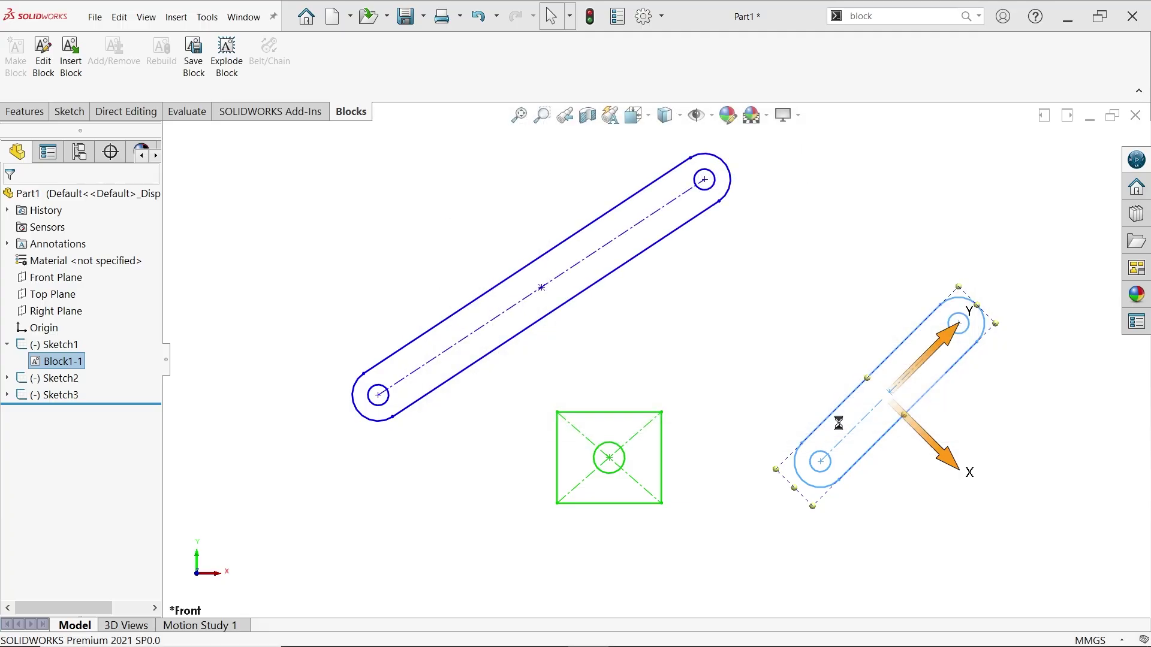
- Save Block2-1 from Sketch2 as the block file '2.Link 2' in the Blocks folder
click(7, 379)
right_click(60, 396)
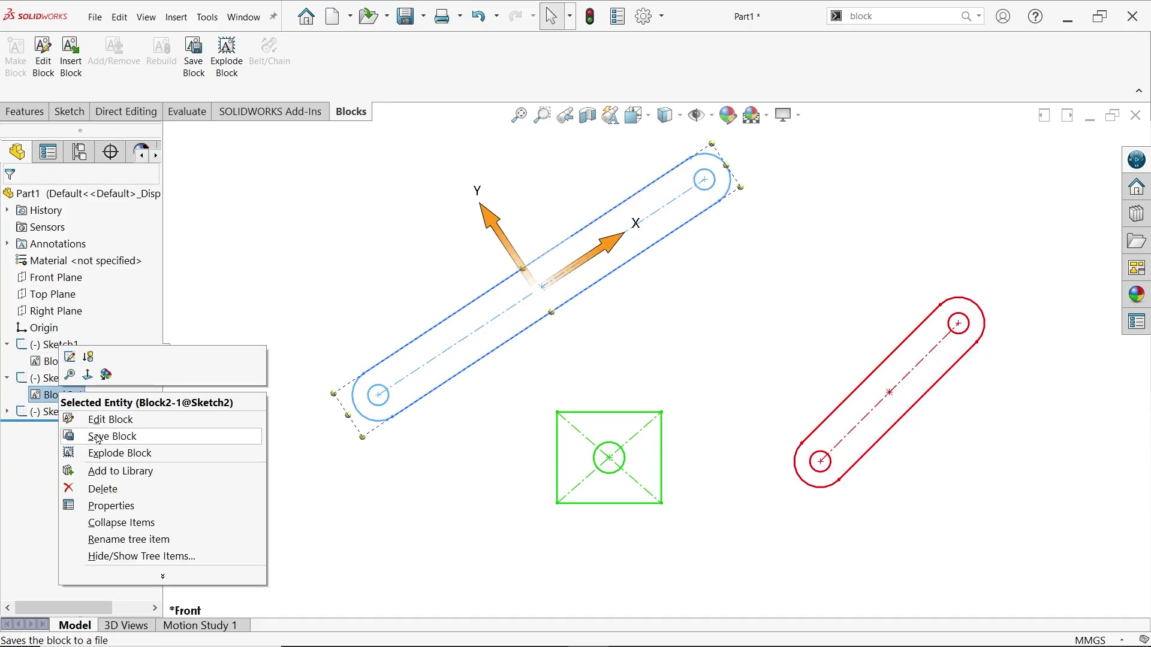
click(200, 63)
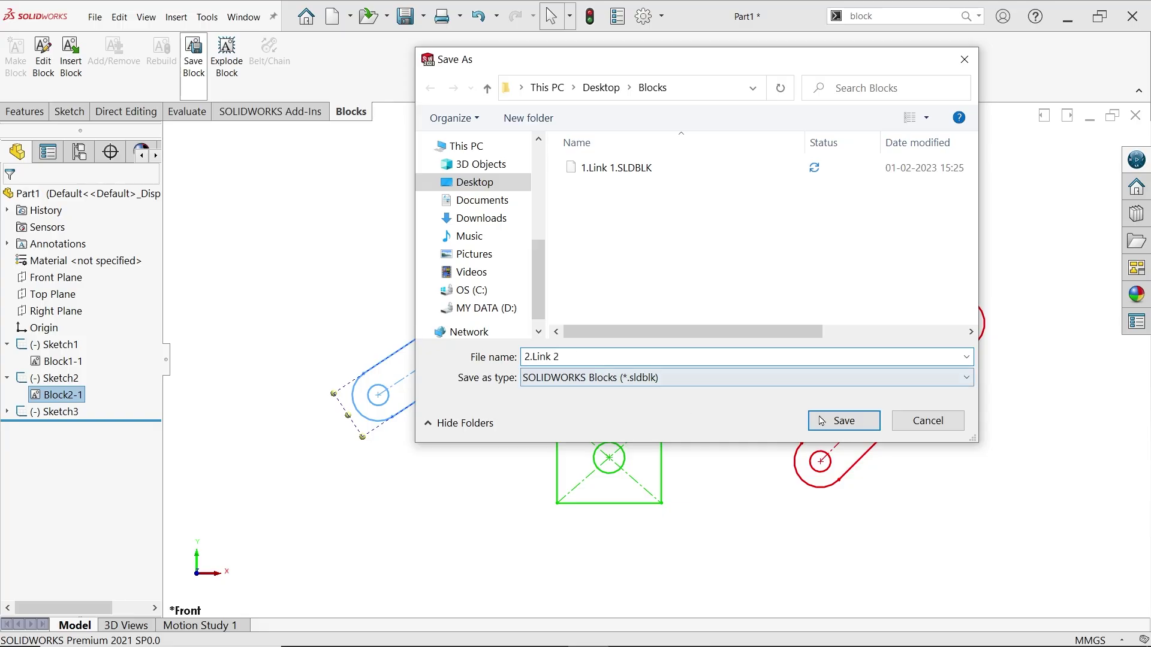
click(842, 421)
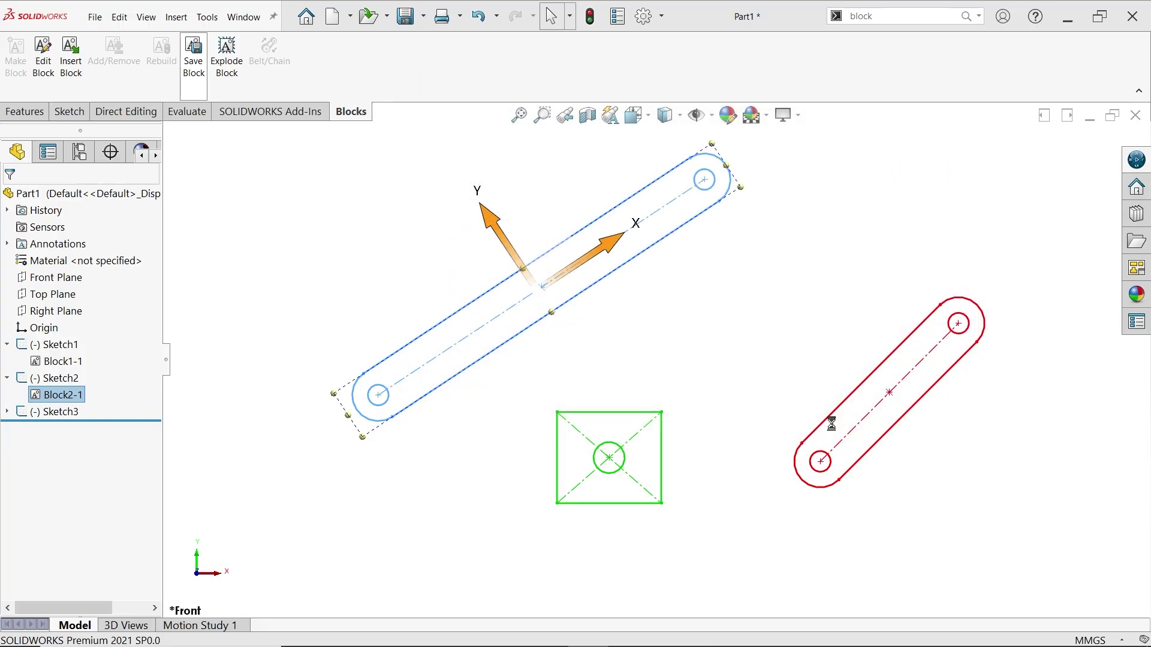
- Save the slider block Block3-1 from Sketch3 as '3.Slider' in the Blocks folder
click(6, 413)
click(64, 429)
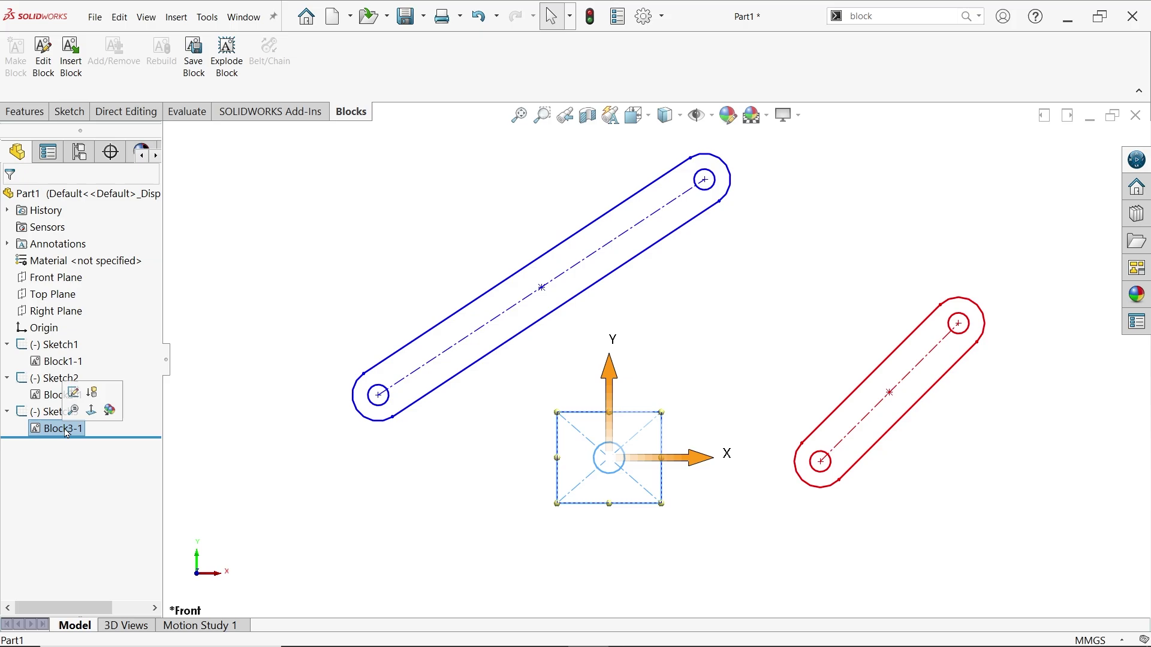
right_click(66, 431)
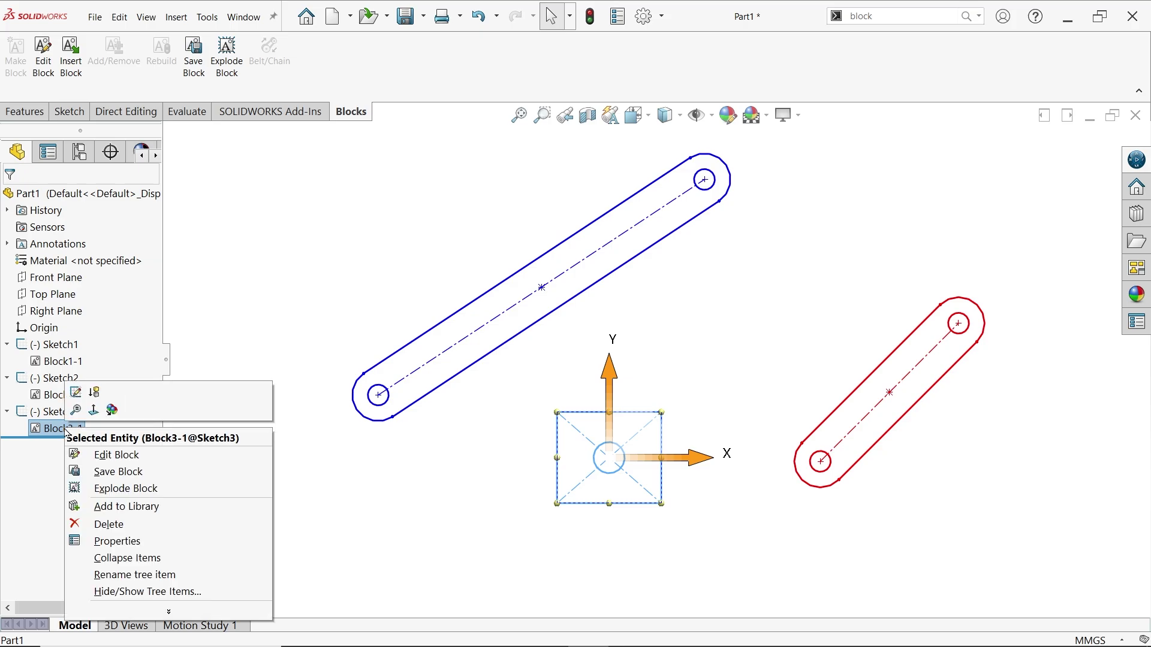
click(119, 472)
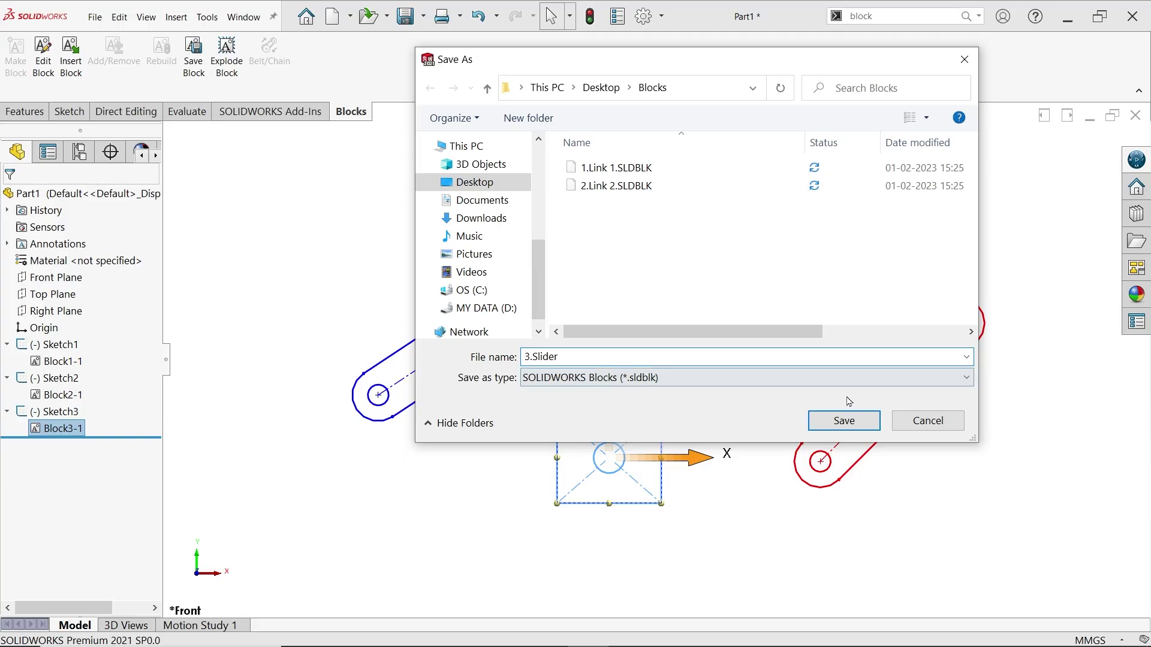
click(851, 422)
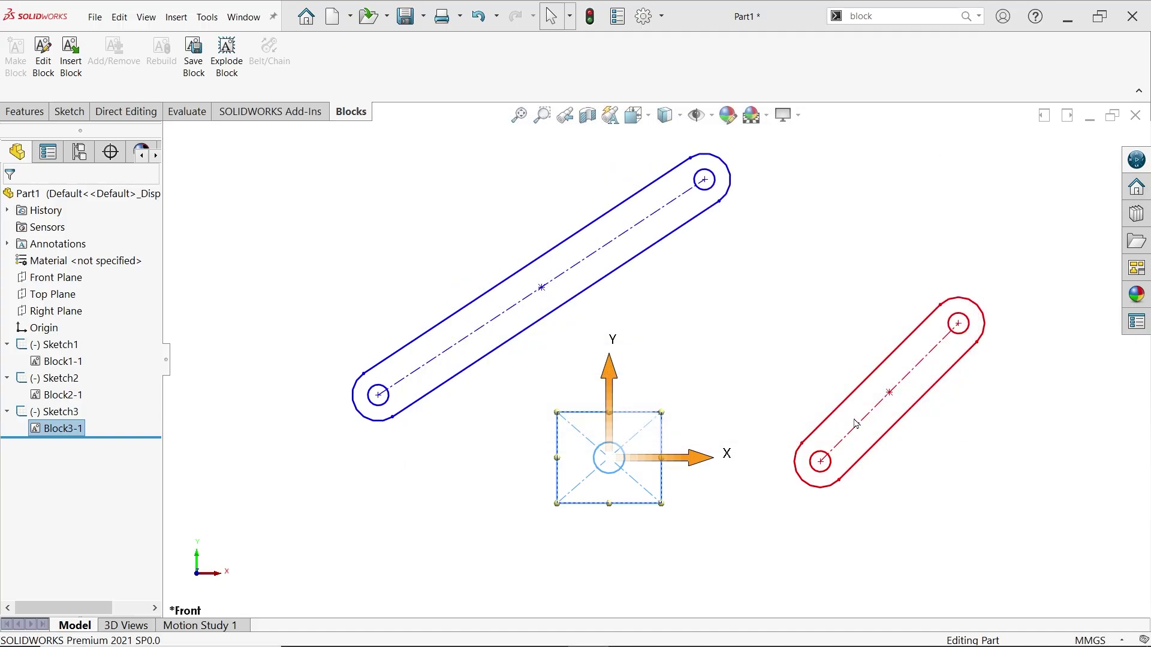
click(775, 333)
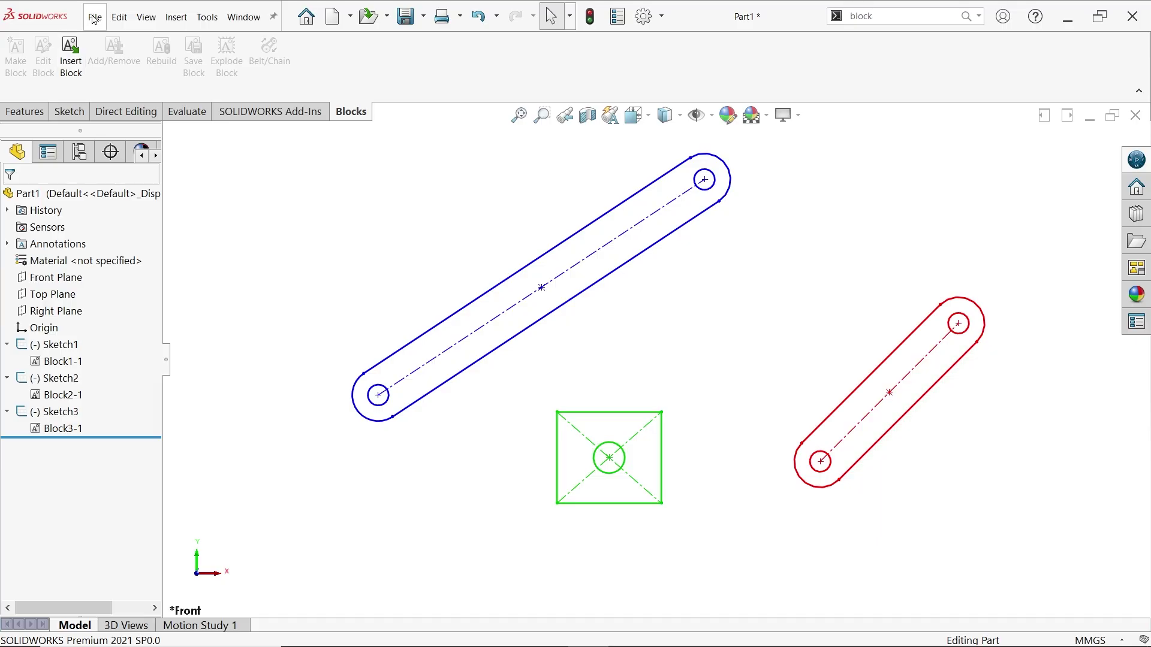
- Minimize Part1 and create a new assembly, dismissing the component browser
click(1091, 116)
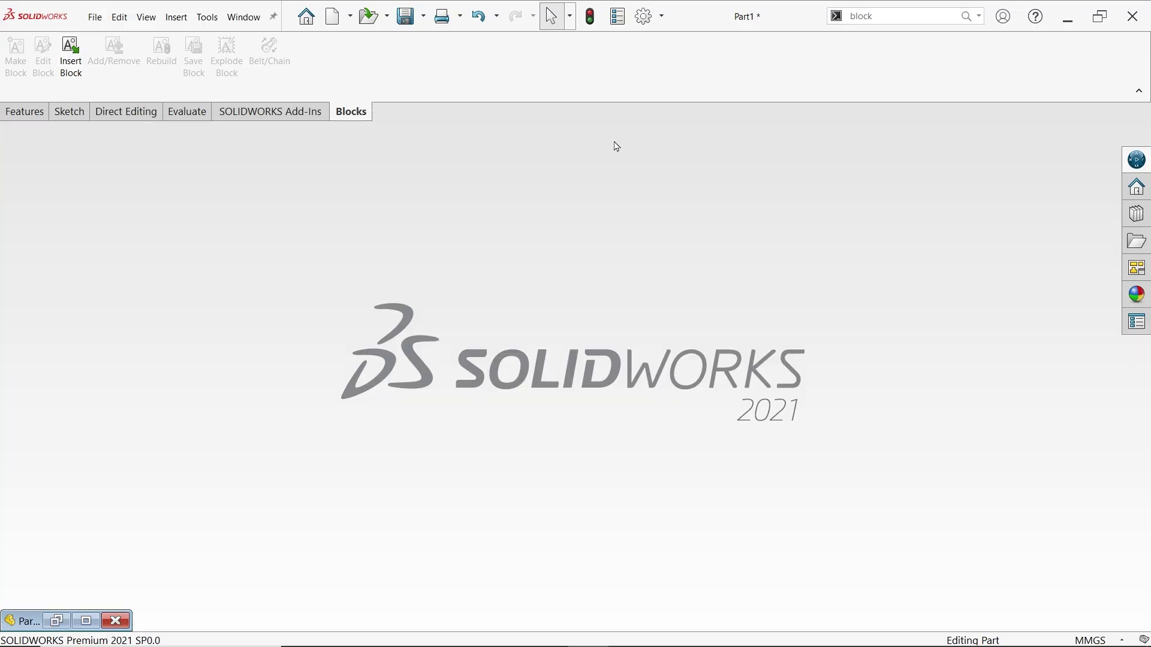
click(95, 18)
click(114, 42)
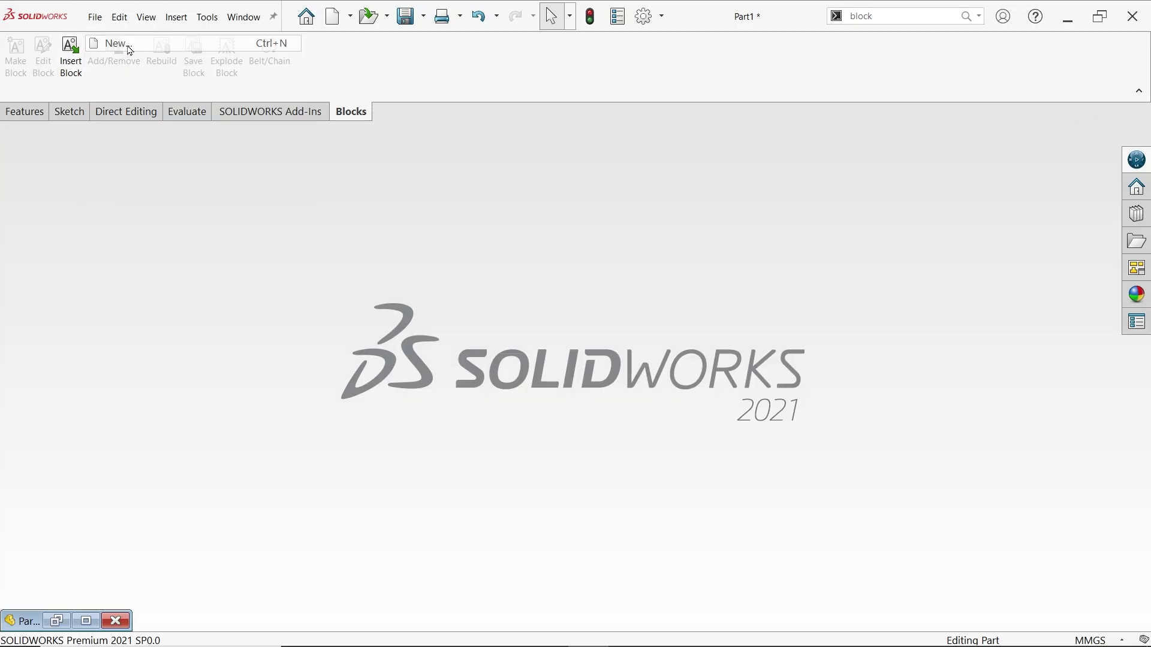
click(431, 173)
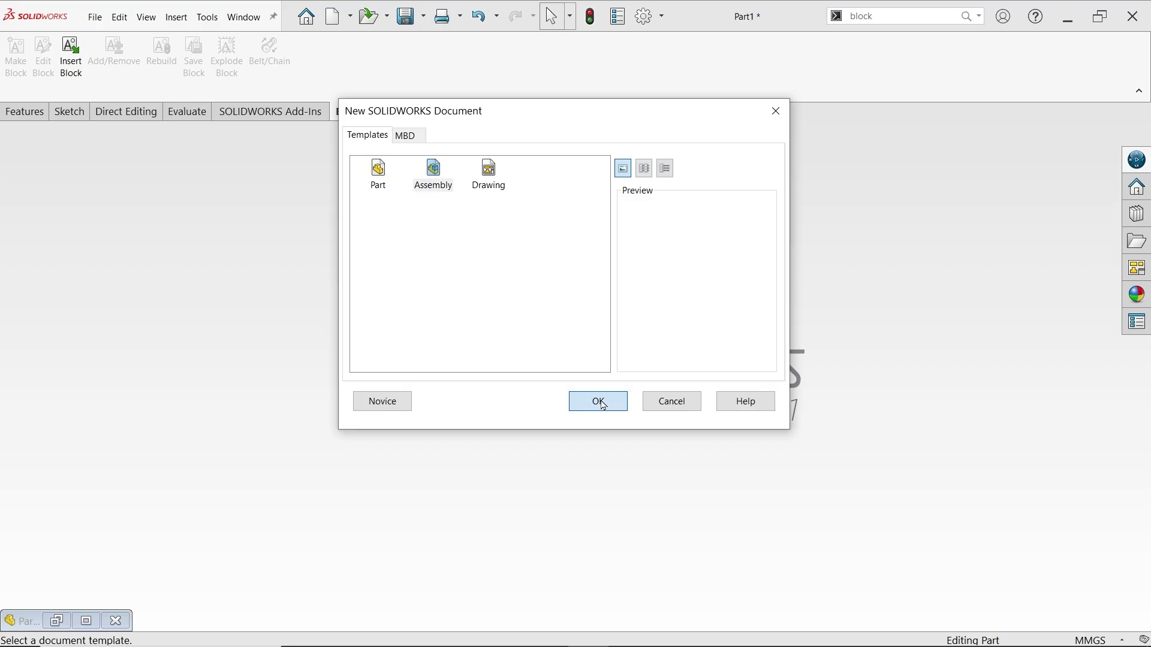
click(604, 401)
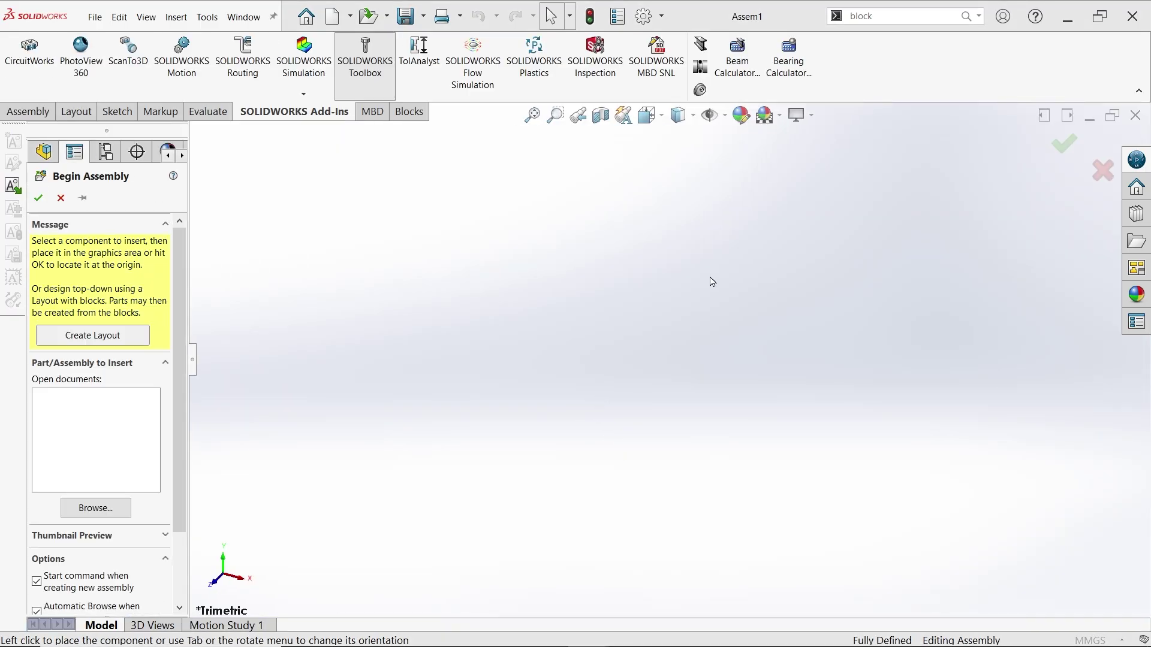
click(838, 449)
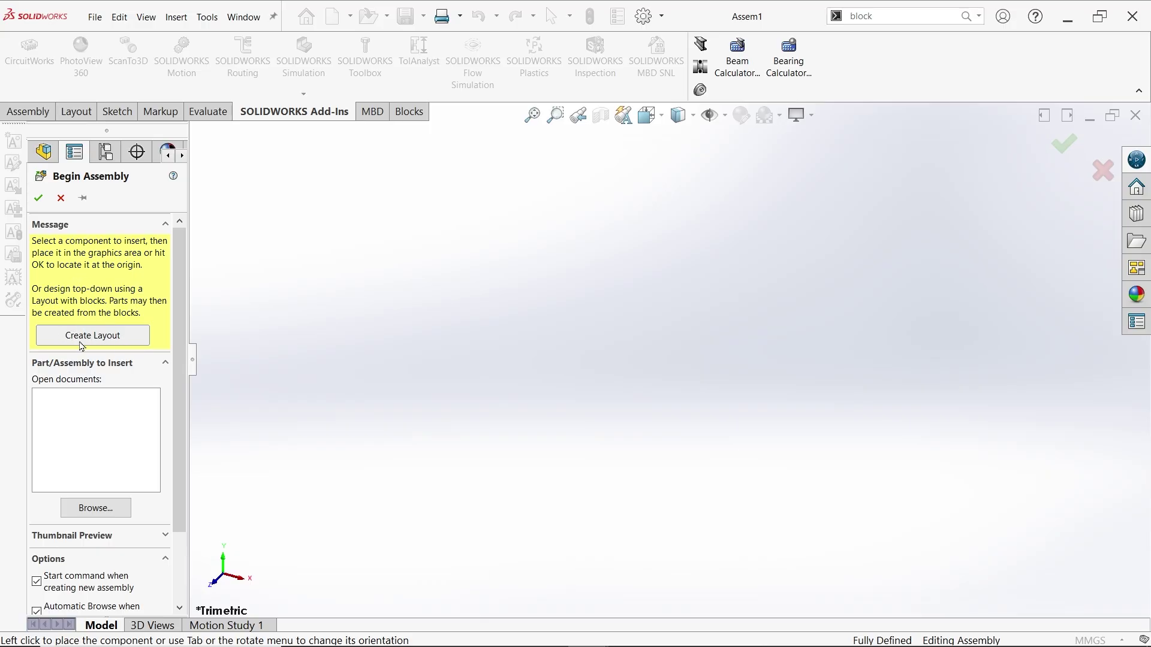
- Create a layout sketch in the assembly and view it from the Front
click(103, 337)
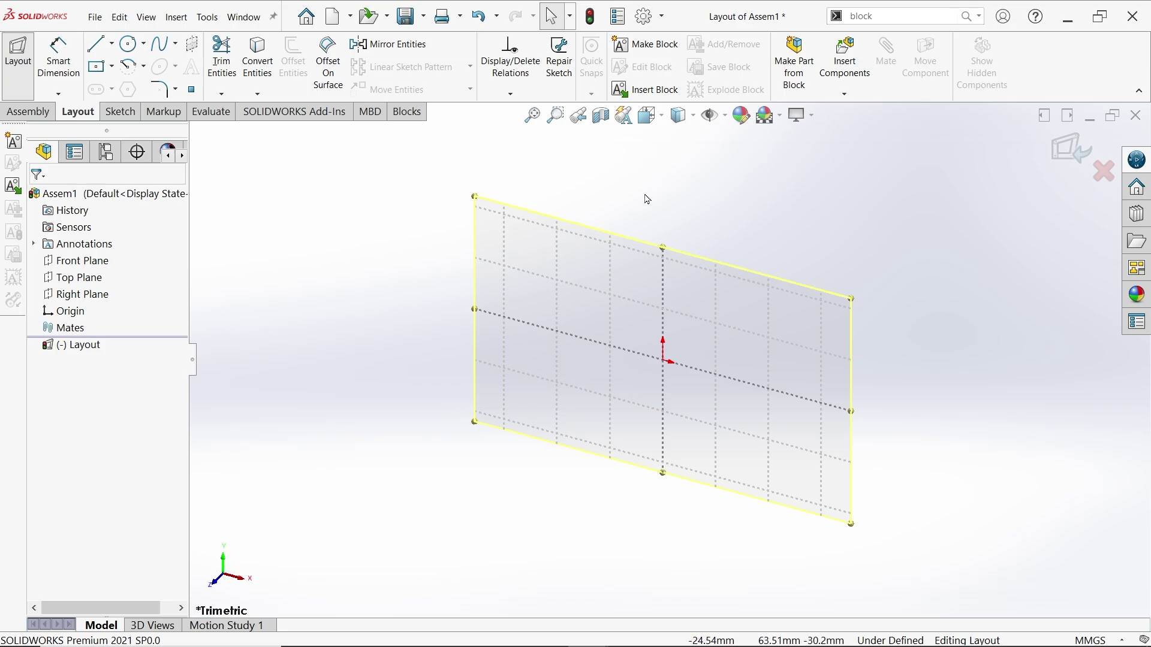
click(664, 120)
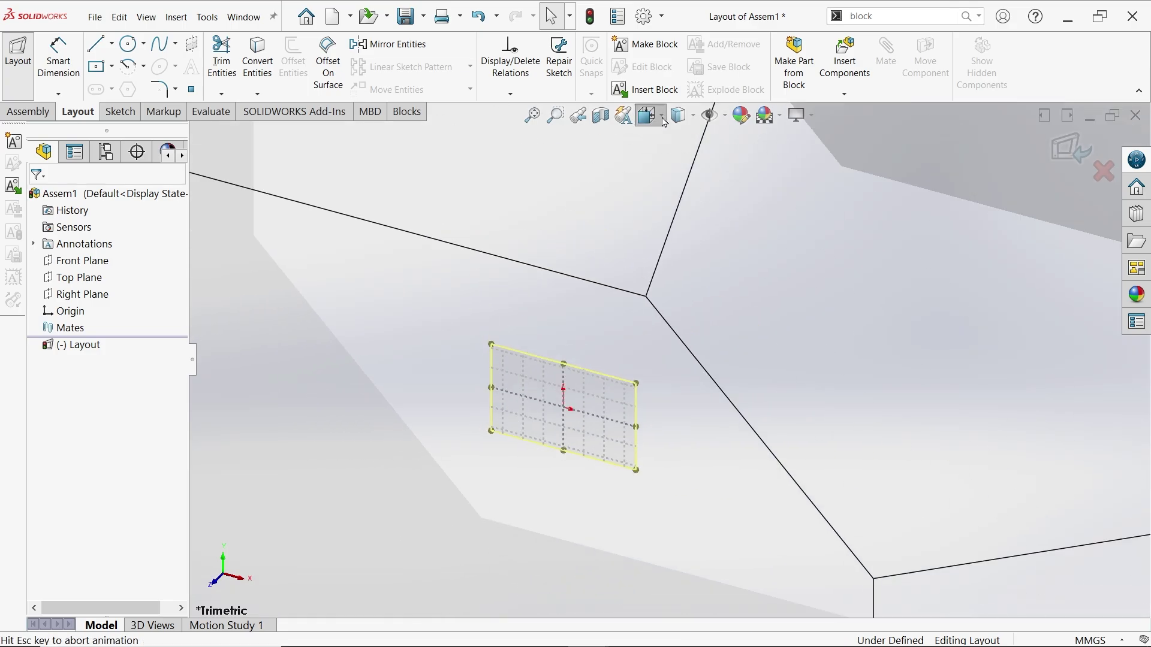
click(743, 213)
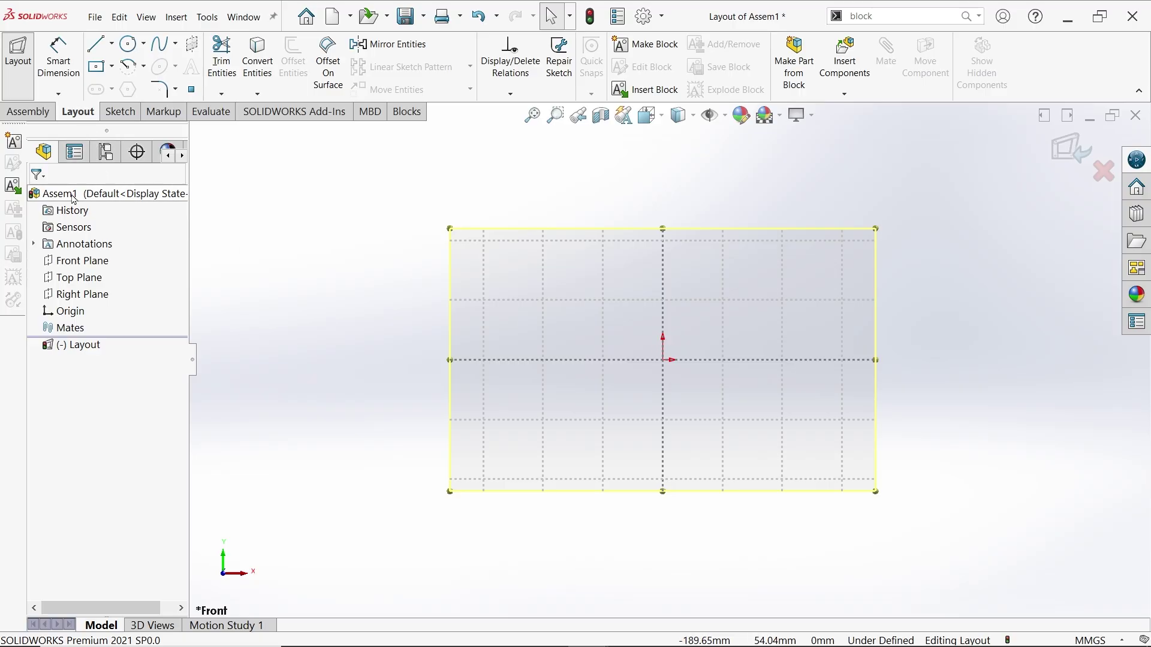
click(413, 119)
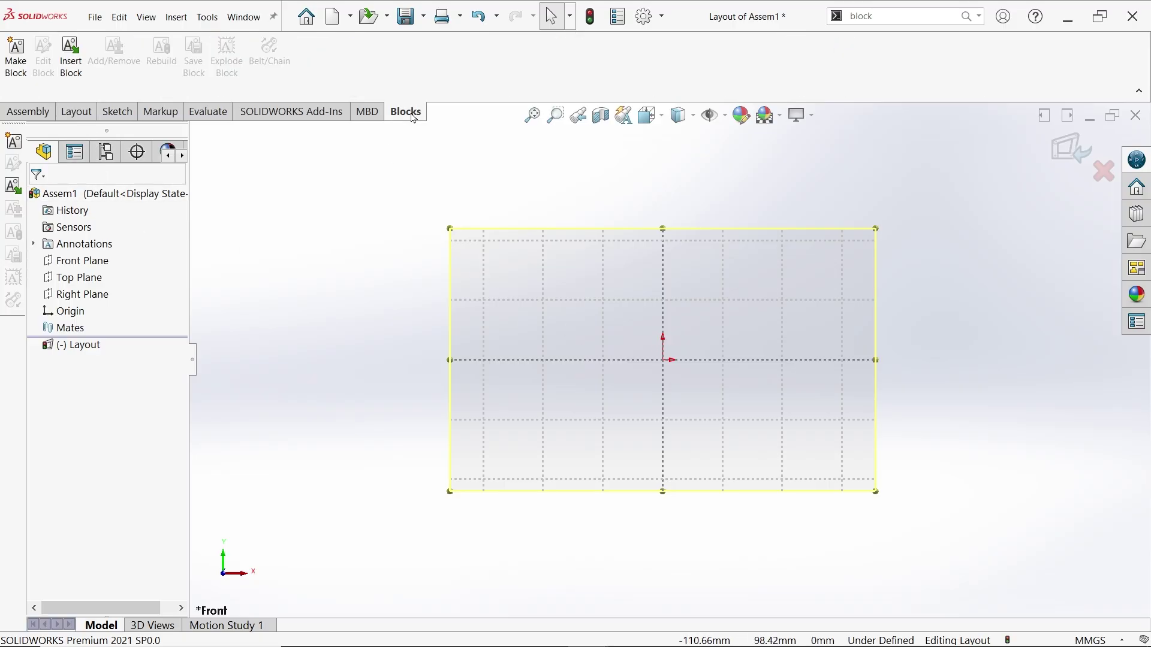
- Insert the 1.Link 1 block from Desktop > Blocks onto the layout's top edge
click(71, 66)
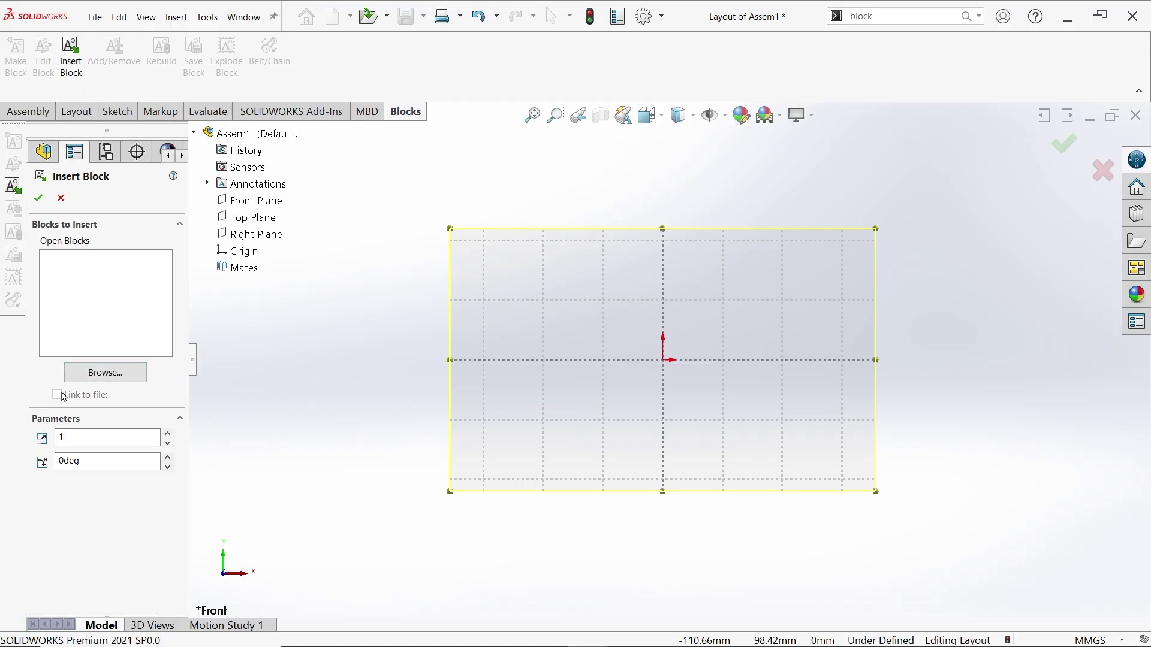
click(102, 379)
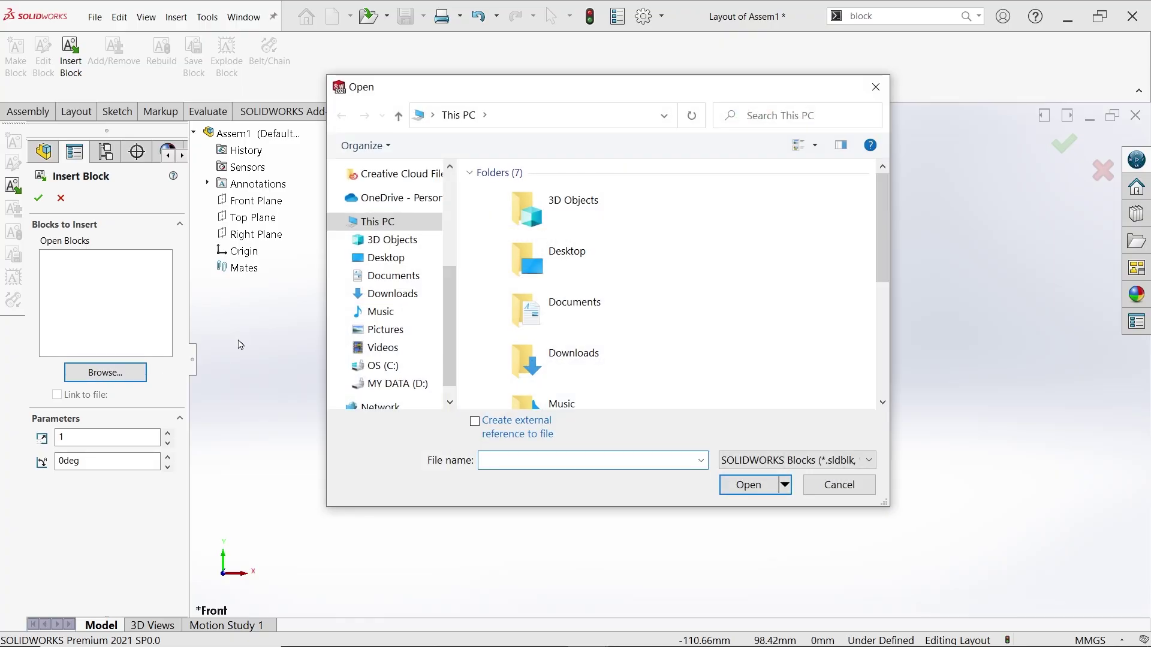
click(400, 264)
double_click(569, 203)
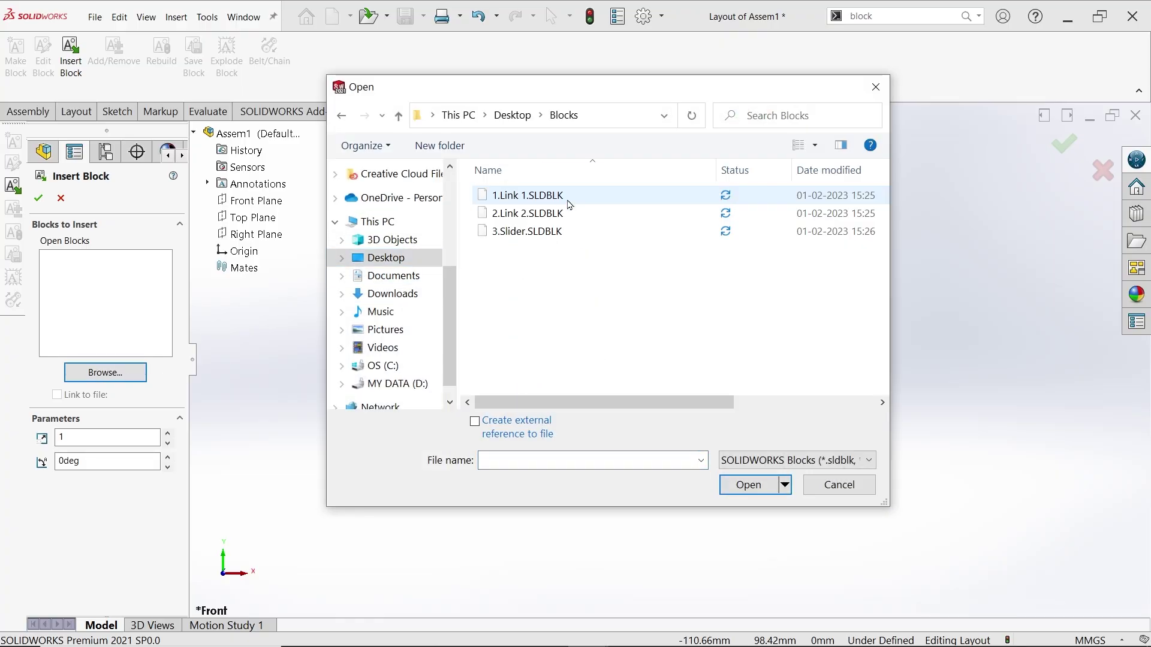
click(568, 203)
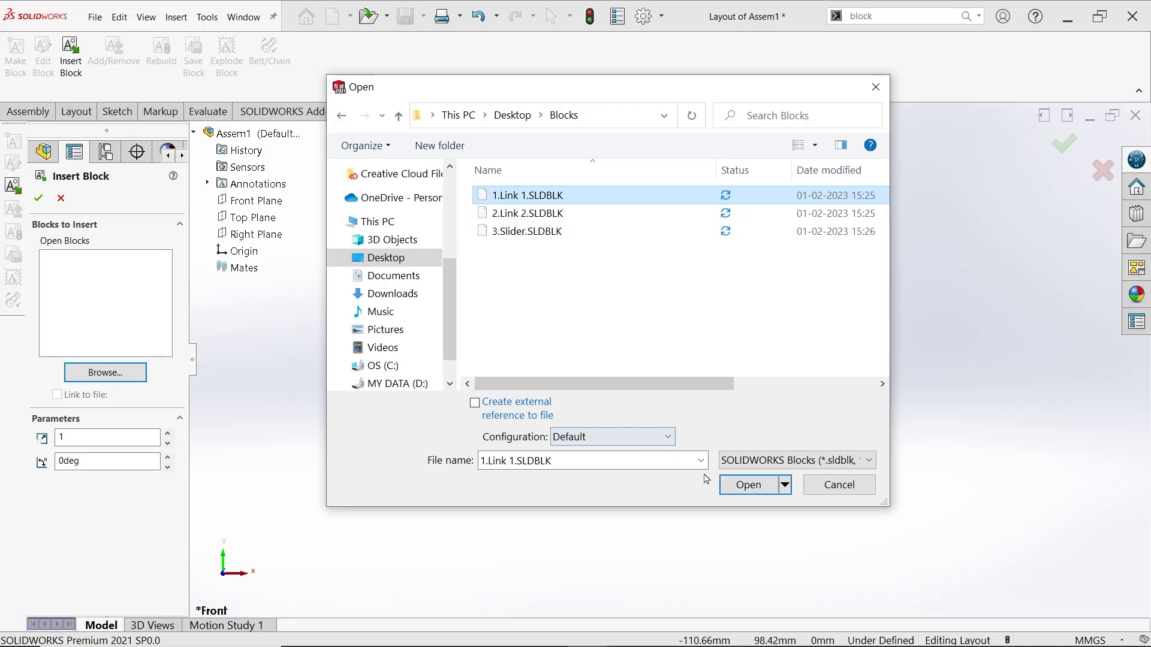
click(741, 493)
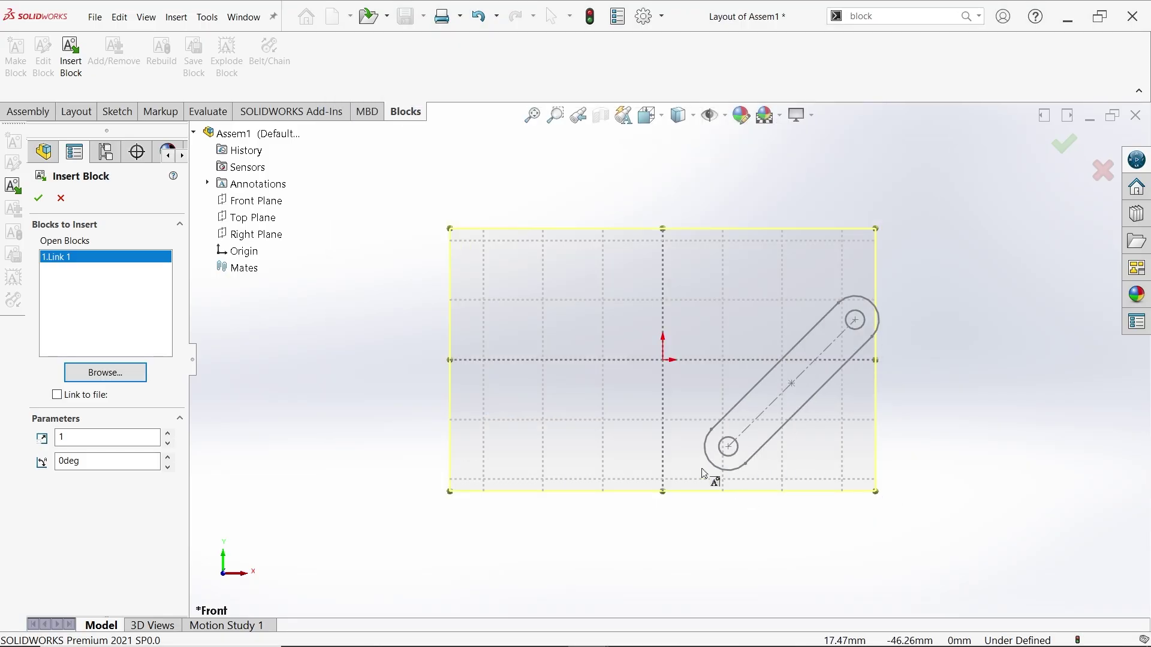
click(574, 320)
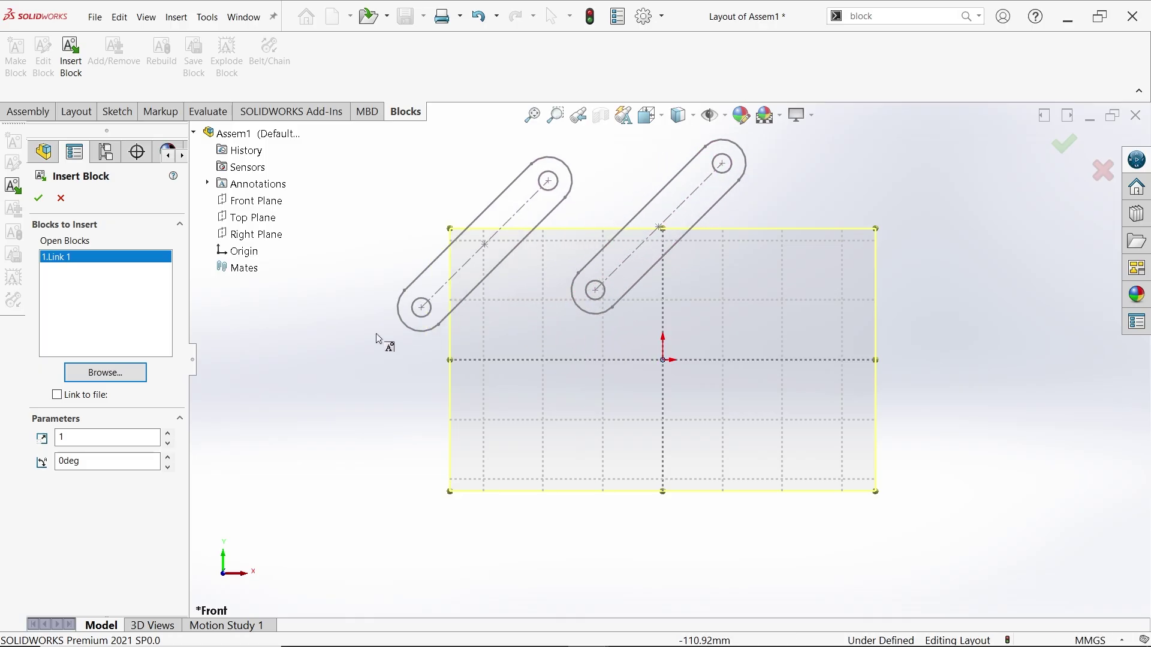
- Insert the 2.Link 2 block at the right of the layout
click(105, 372)
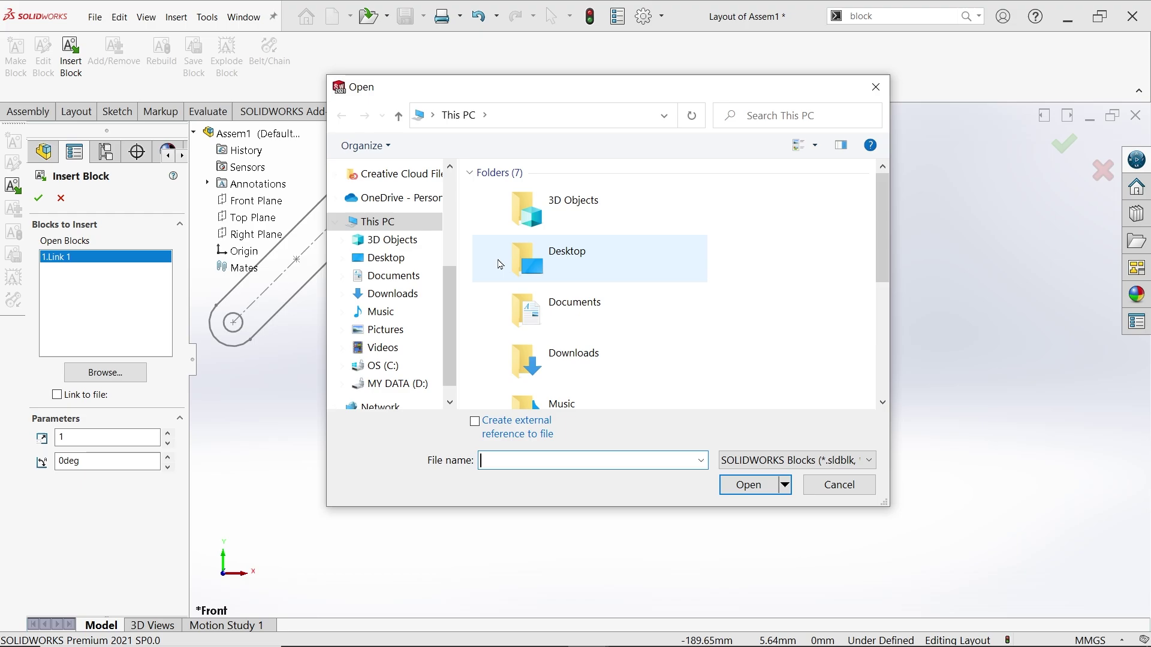
click(412, 259)
double_click(570, 199)
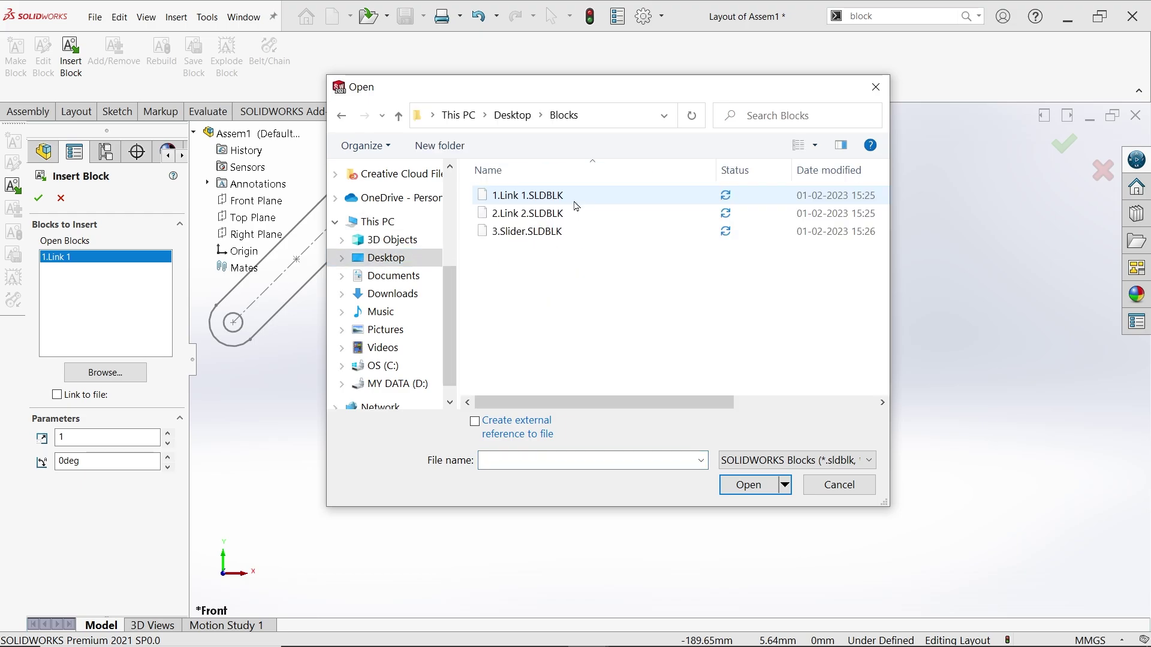
click(528, 213)
click(748, 484)
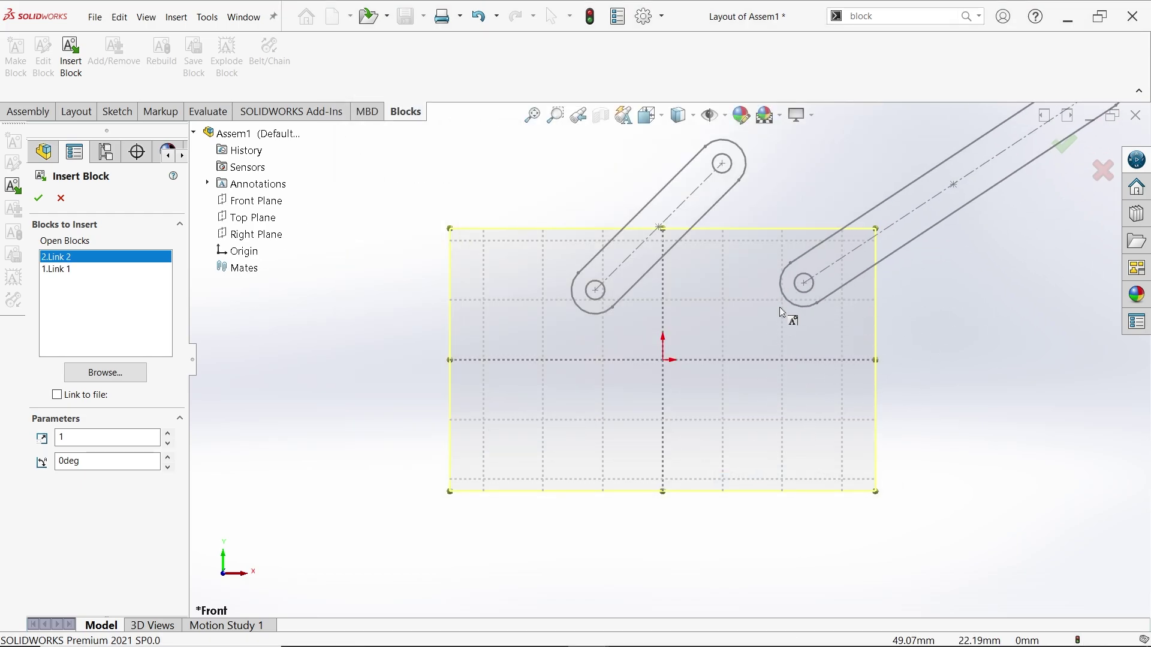
click(742, 335)
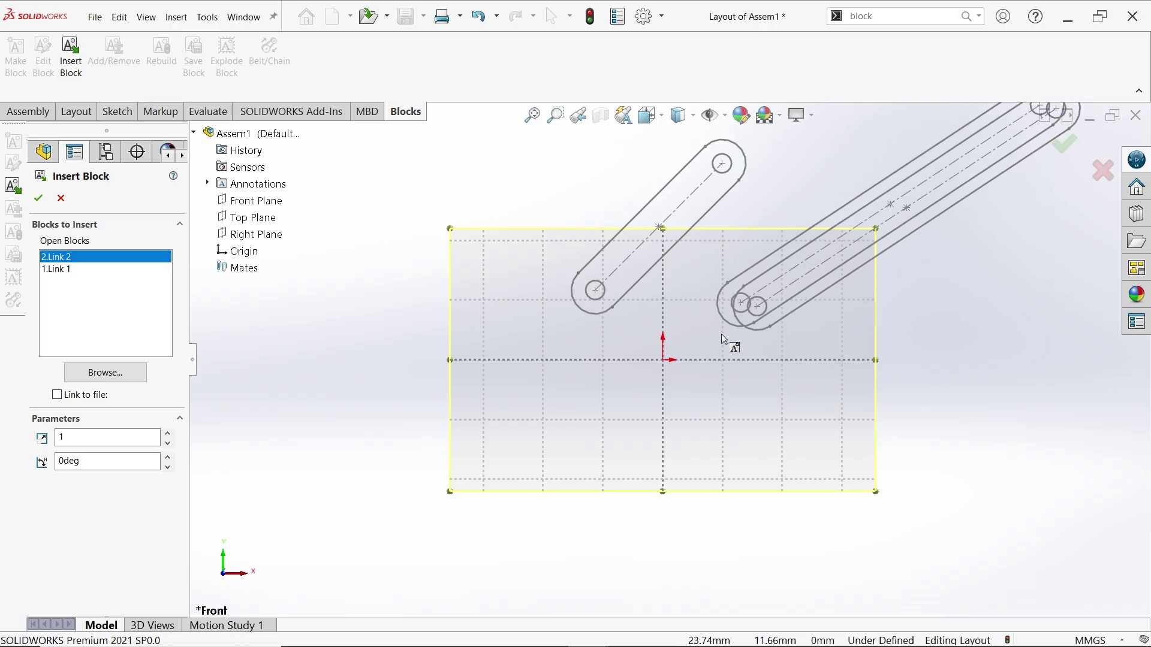
click(38, 202)
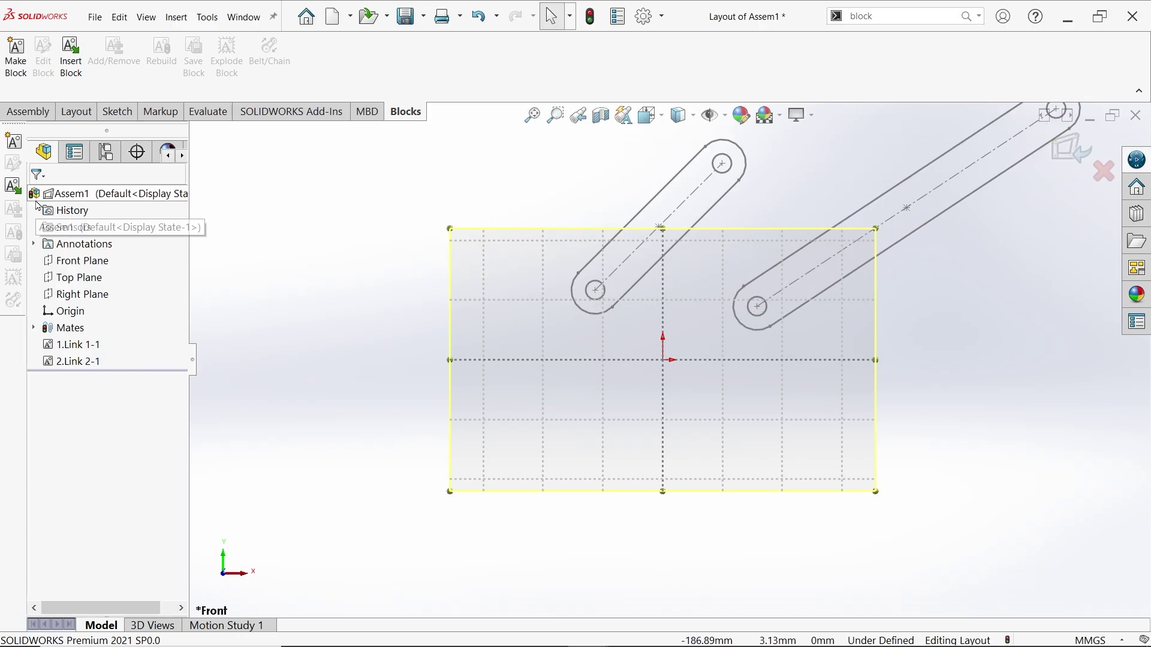
- Insert the 3.Slider block to the right of the two links
click(70, 55)
click(106, 372)
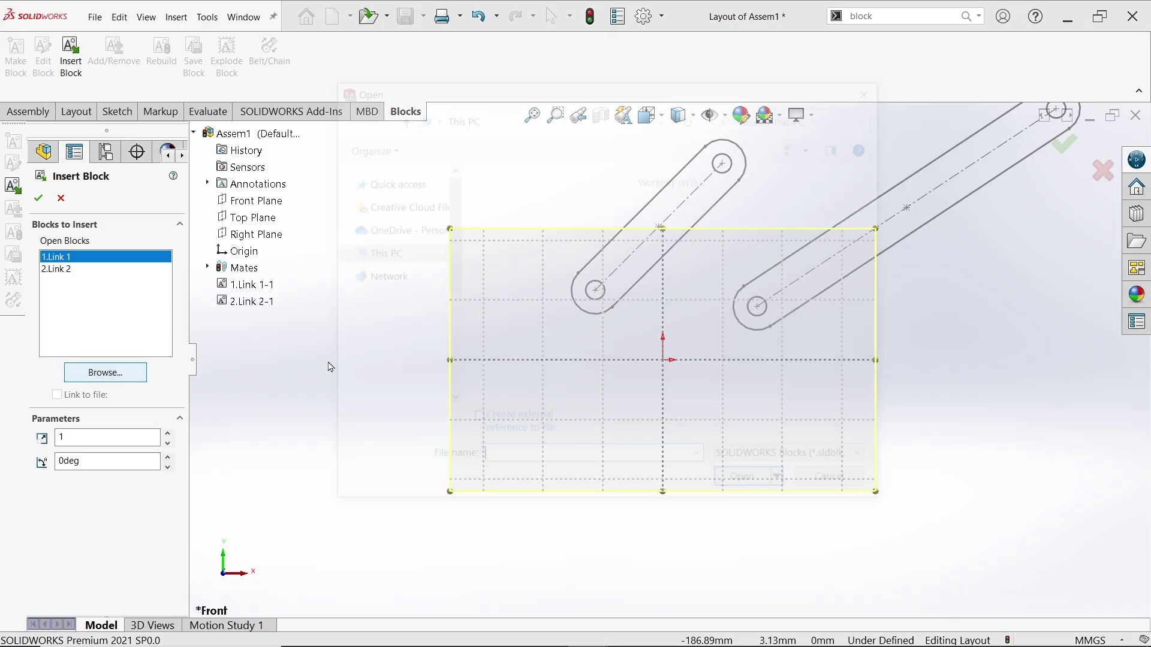
click(400, 265)
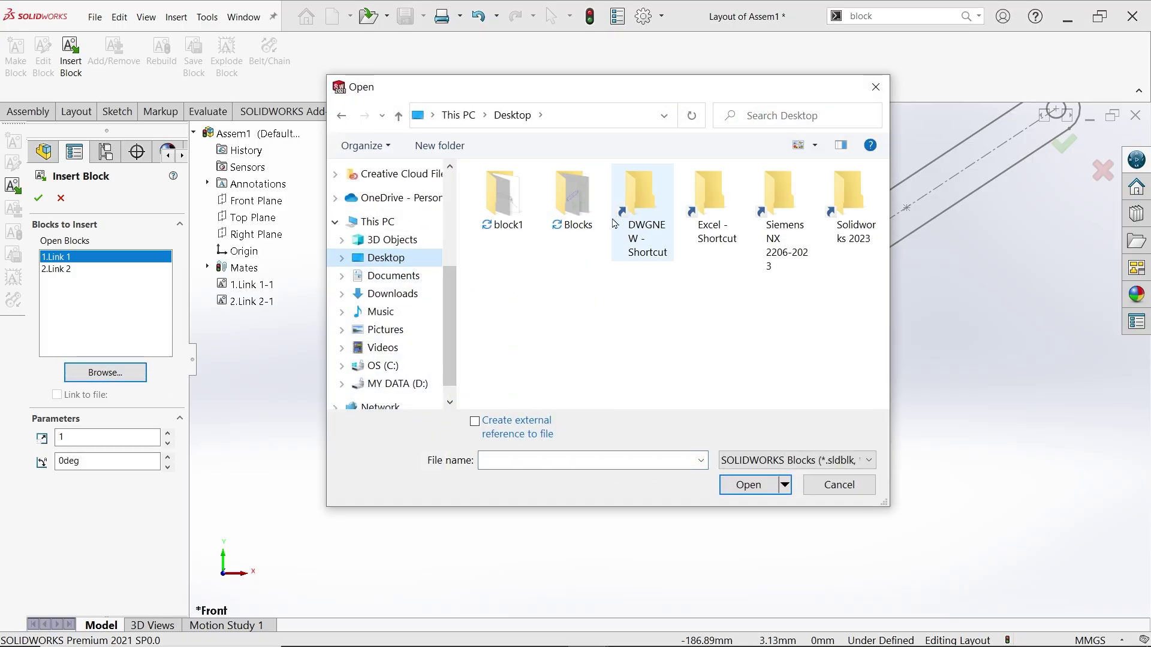
double_click(560, 216)
click(556, 232)
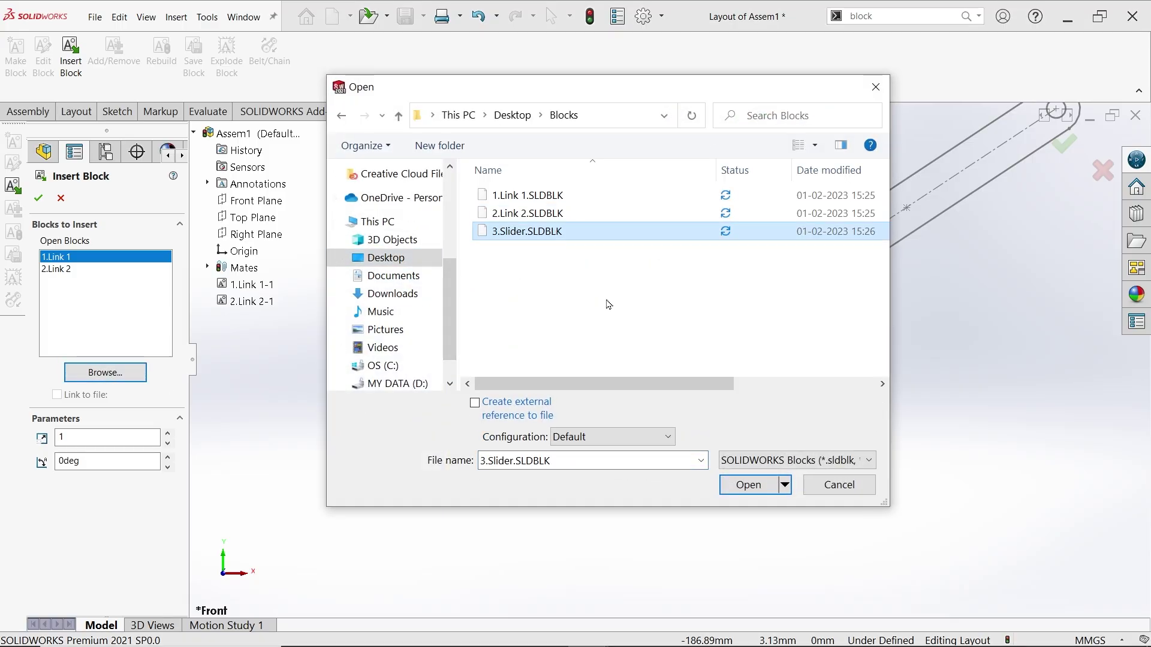
click(748, 484)
click(903, 320)
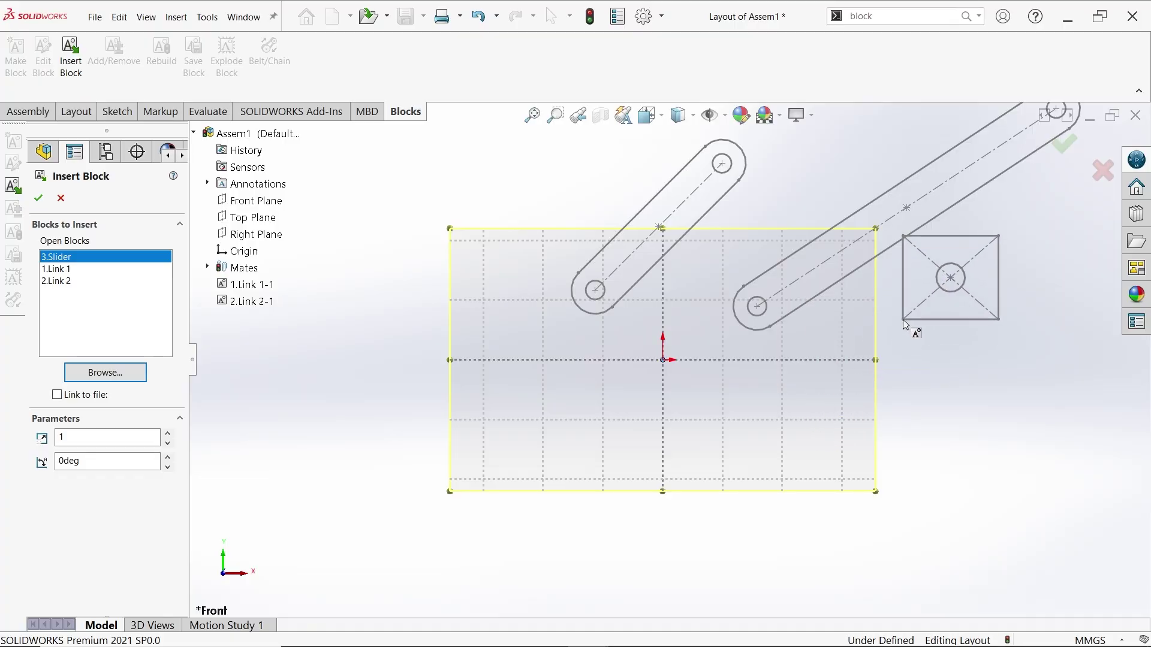
- Draw a long horizontal line from just below the origin to far right of the layout
click(38, 200)
scroll(691, 378, up, 3)
scroll(692, 442, down, 3)
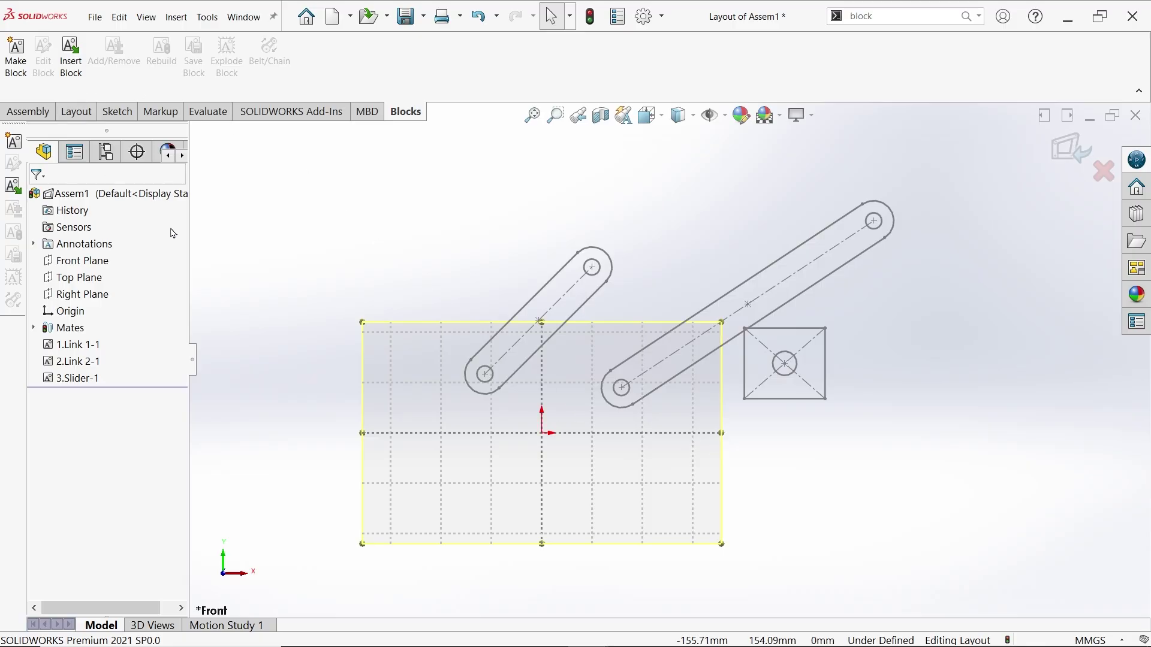
click(121, 119)
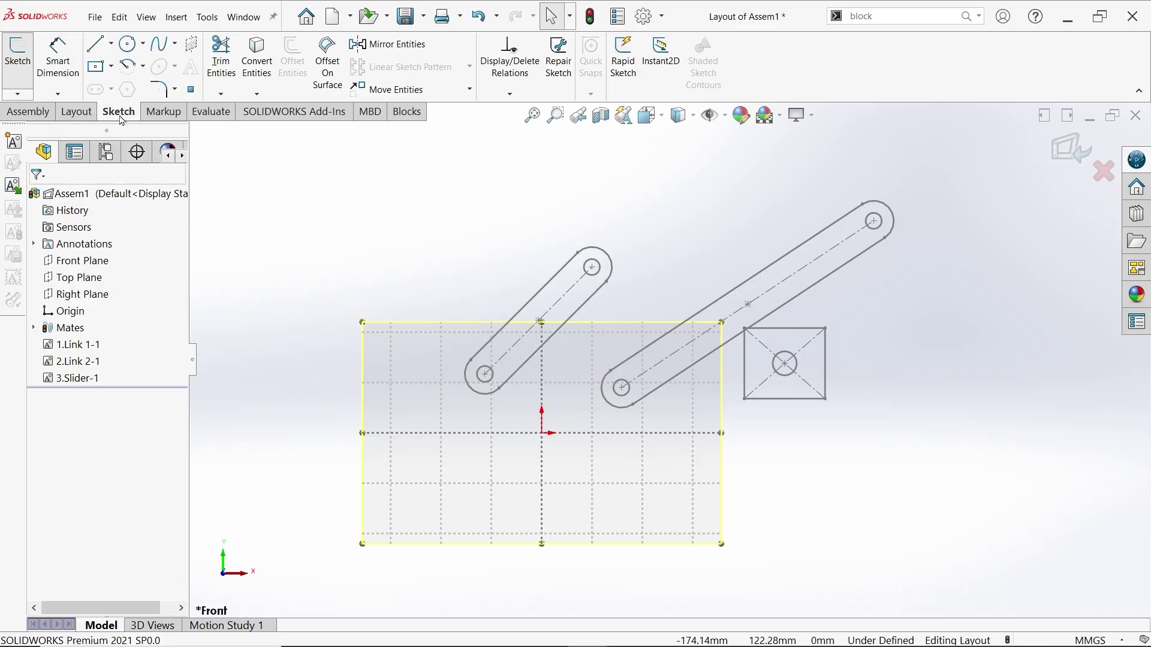
click(97, 50)
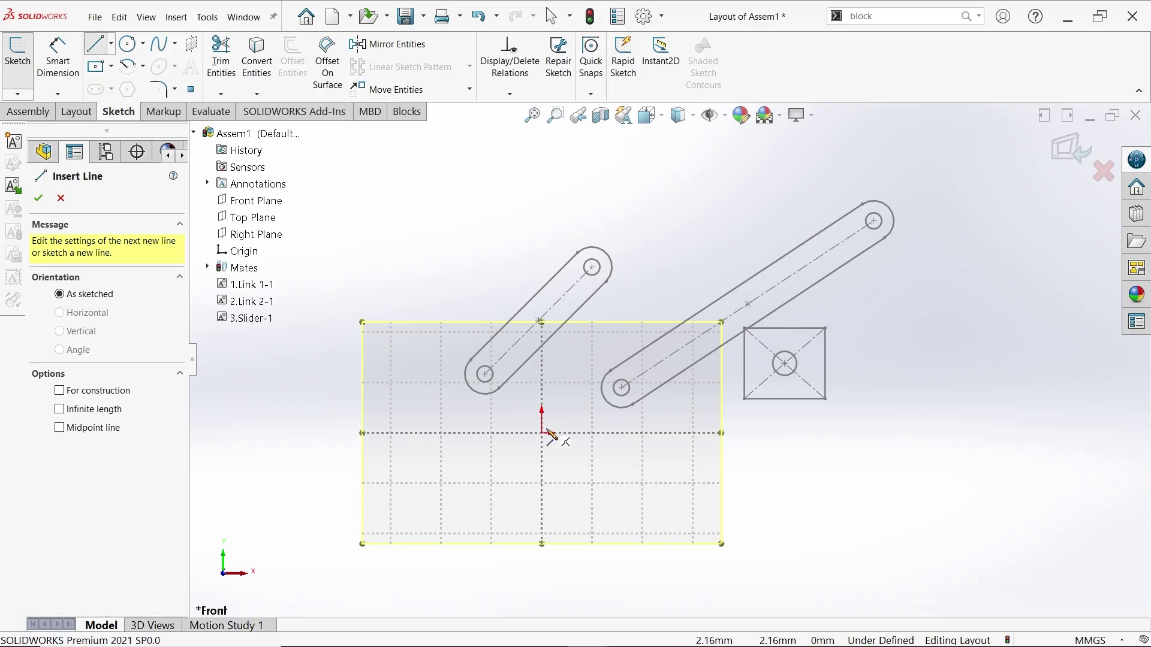
click(569, 473)
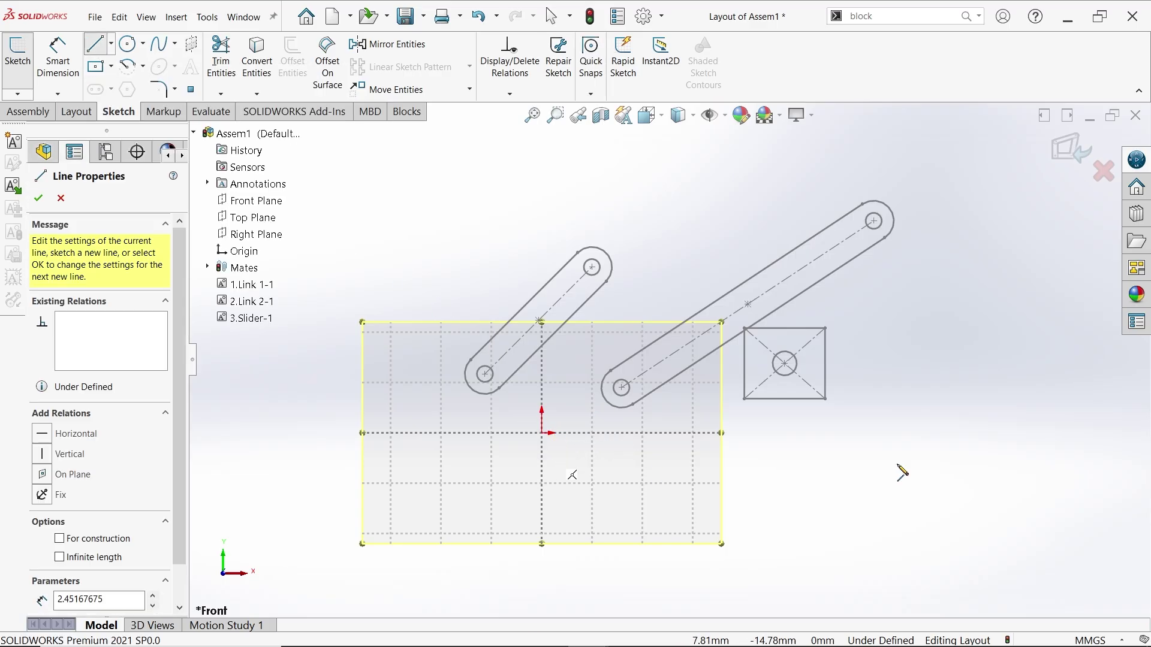
click(1071, 462)
right_click(938, 282)
click(952, 391)
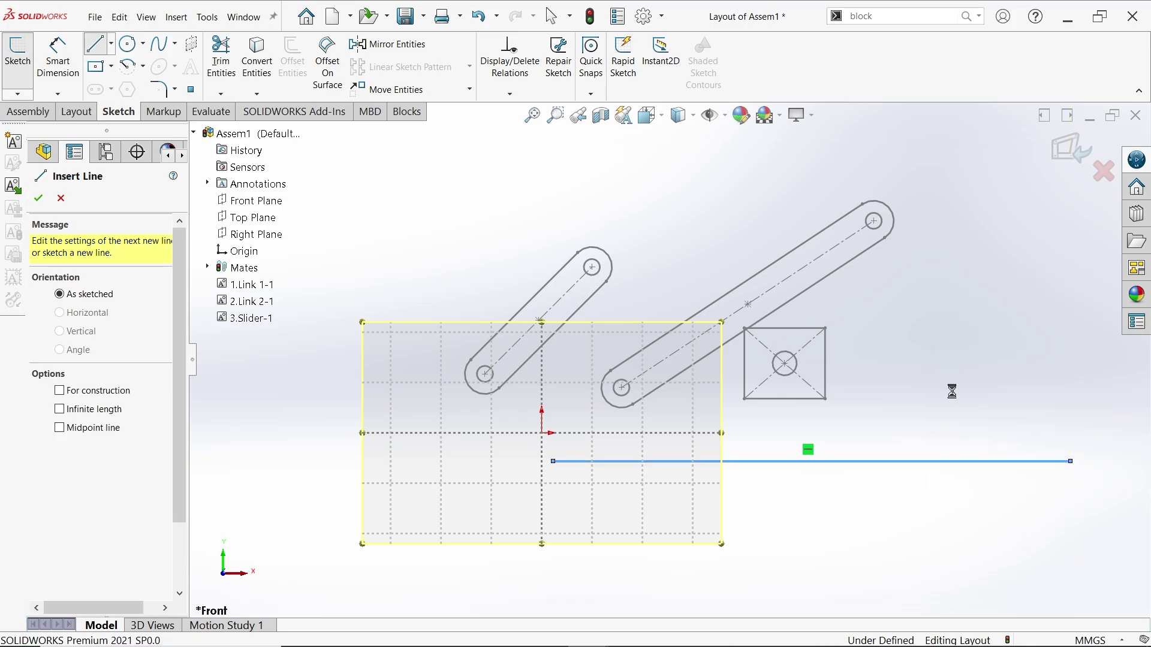
click(928, 467)
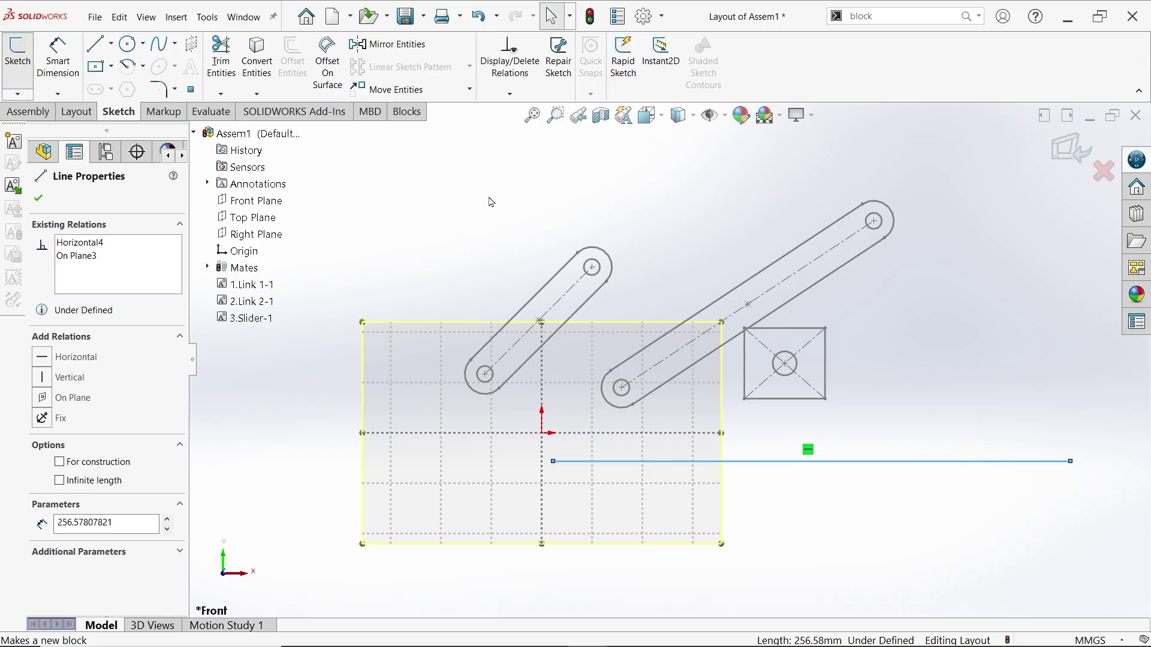
- Make the horizontal line its own block, Block1-1
click(407, 112)
click(18, 63)
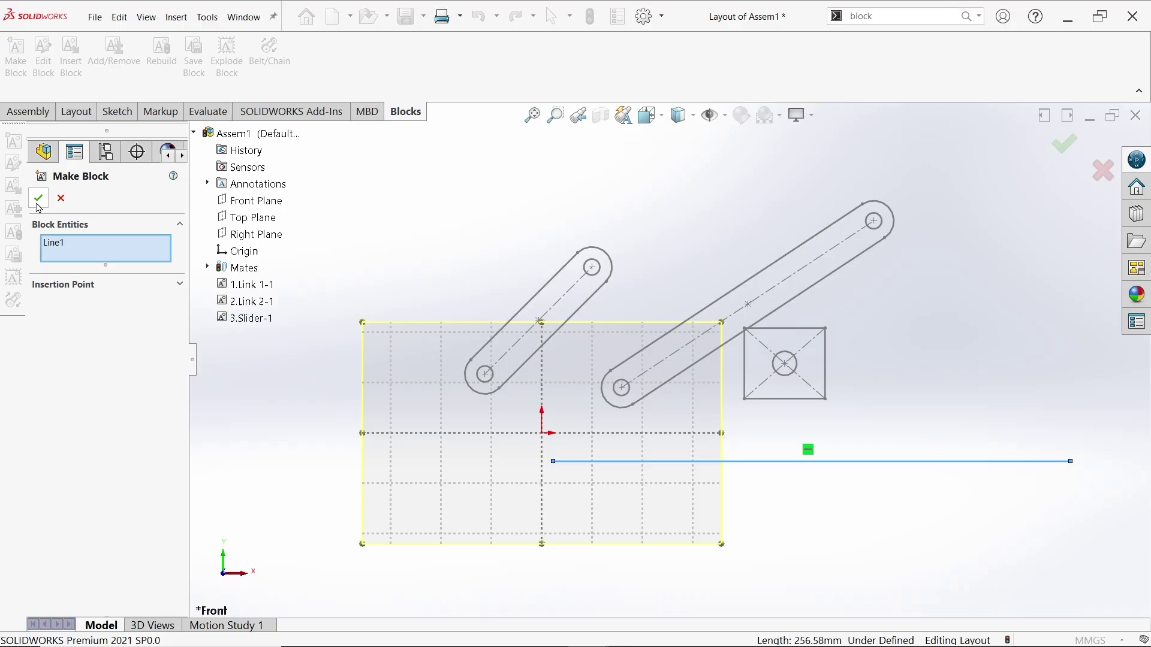
click(38, 203)
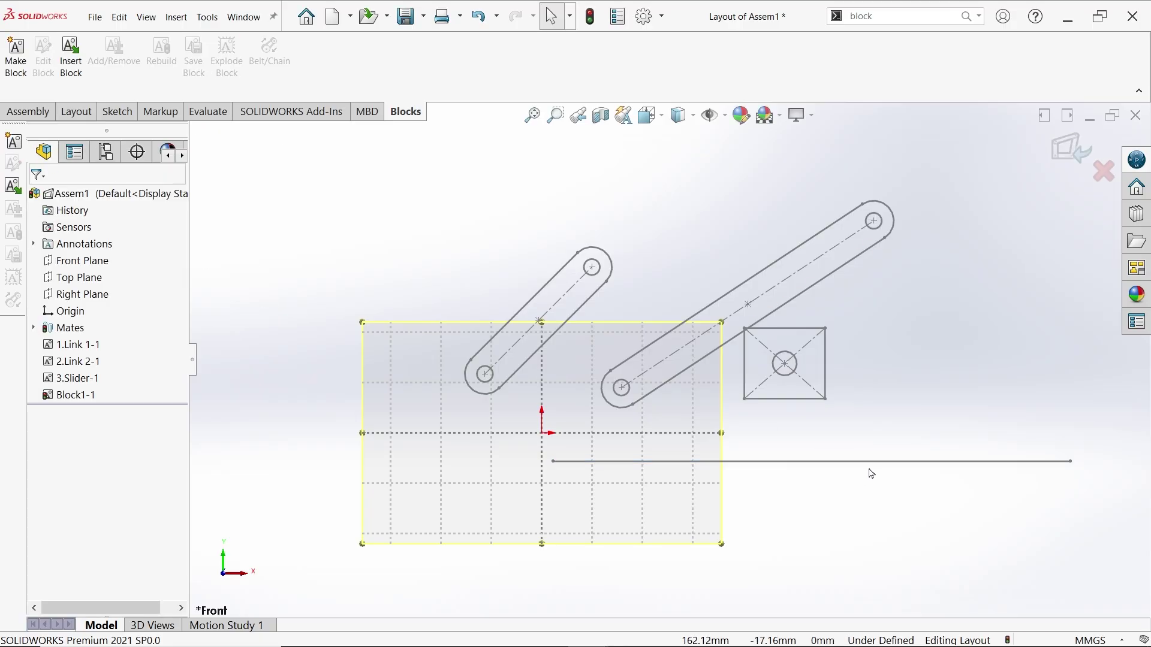
- Pin the line block's insertion point to the origin and make its line horizontal
click(556, 463)
ctrl+click(543, 434)
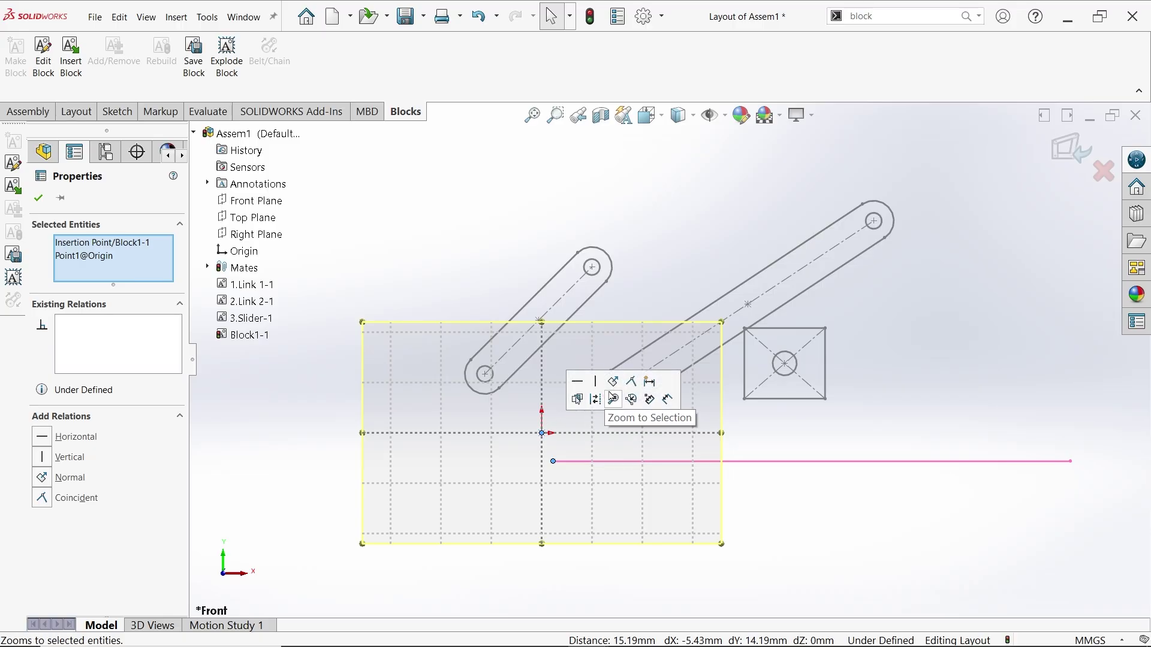
click(631, 382)
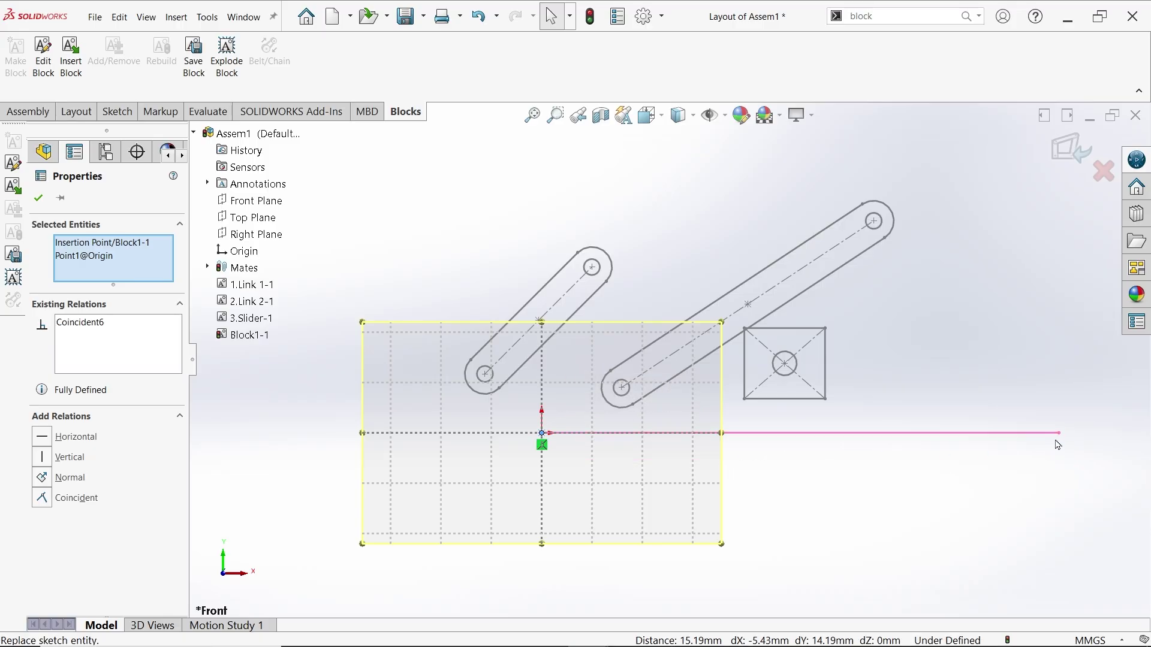
mouse_move(1056, 433)
mouse_down()
mouse_move(1056, 491)
mouse_move(1053, 436)
mouse_up()
click(1025, 441)
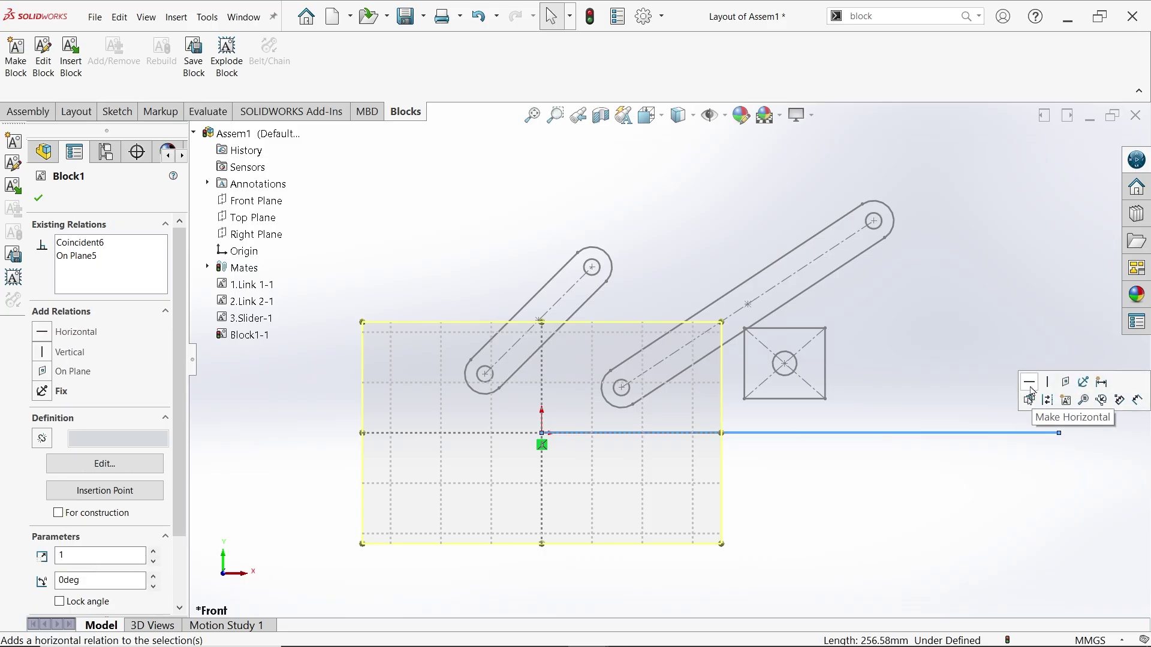
click(1030, 384)
click(956, 361)
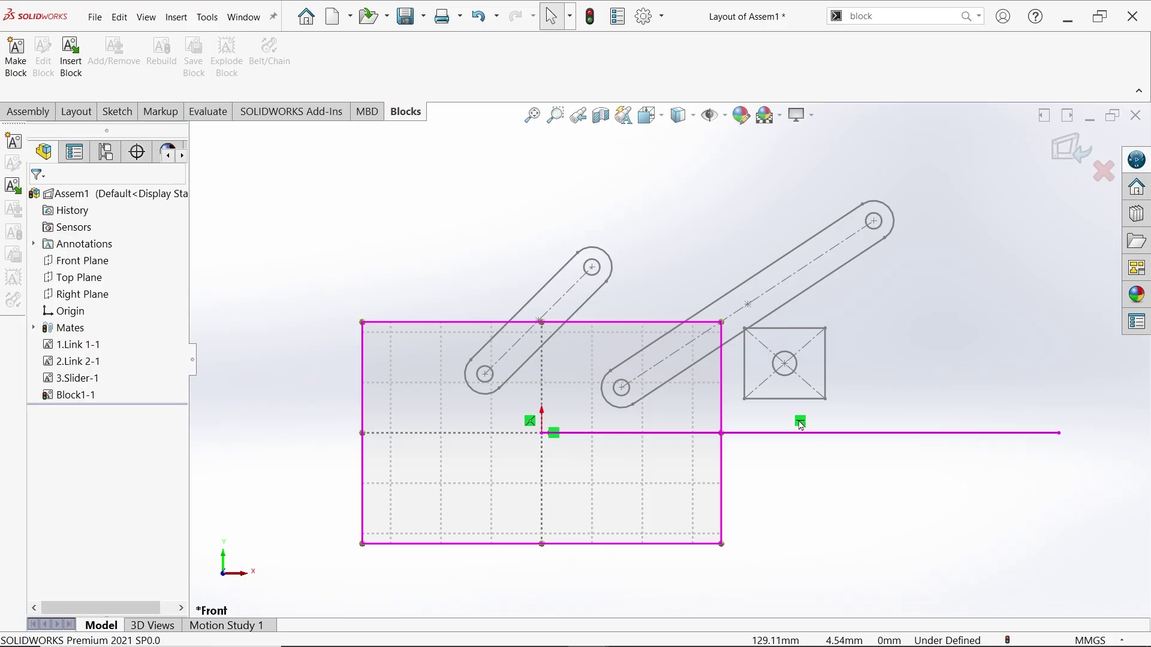
- Make the slider's bottom edge collinear with the line and slide it farther right
click(799, 400)
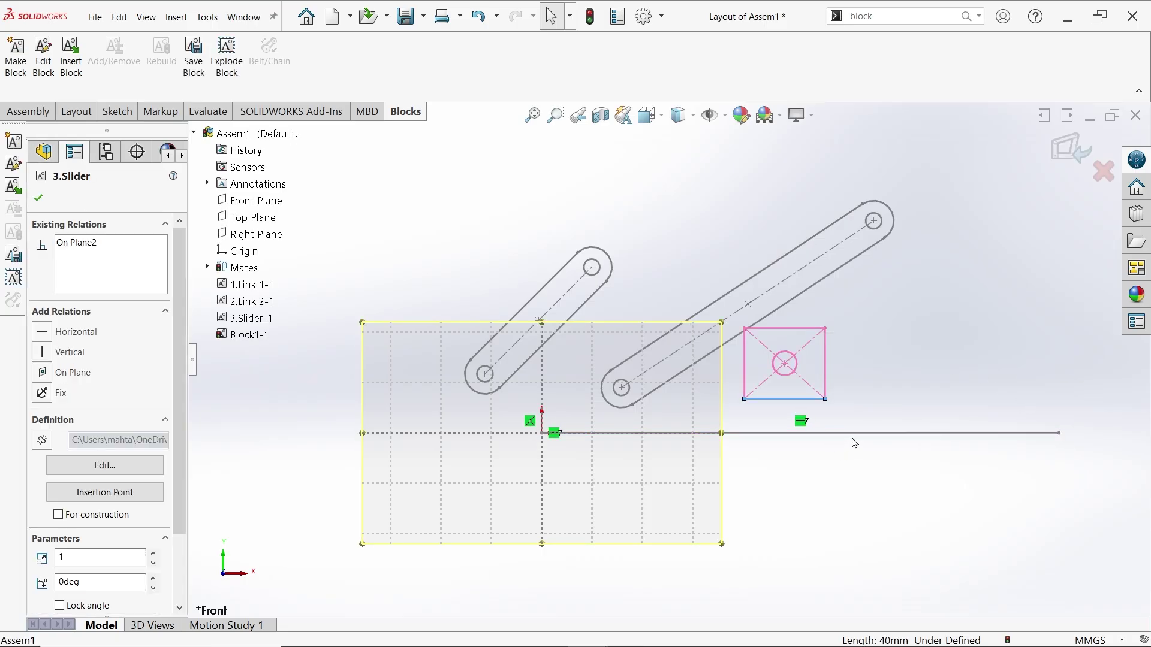
ctrl+click(860, 442)
click(926, 383)
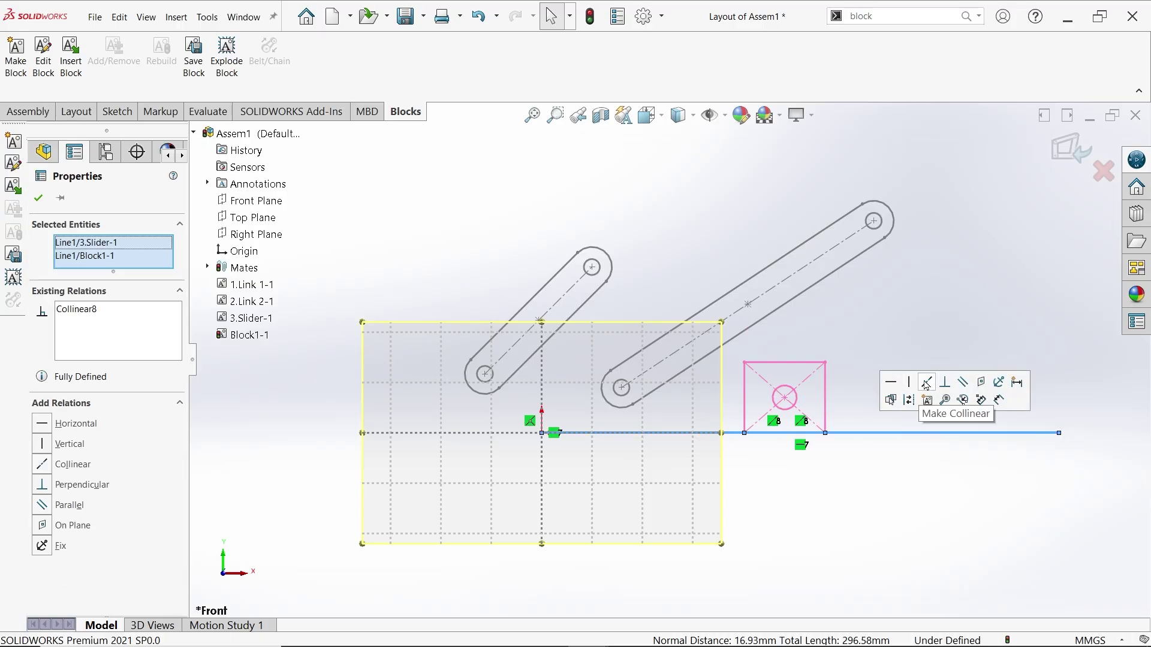
drag(792, 405, 985, 416)
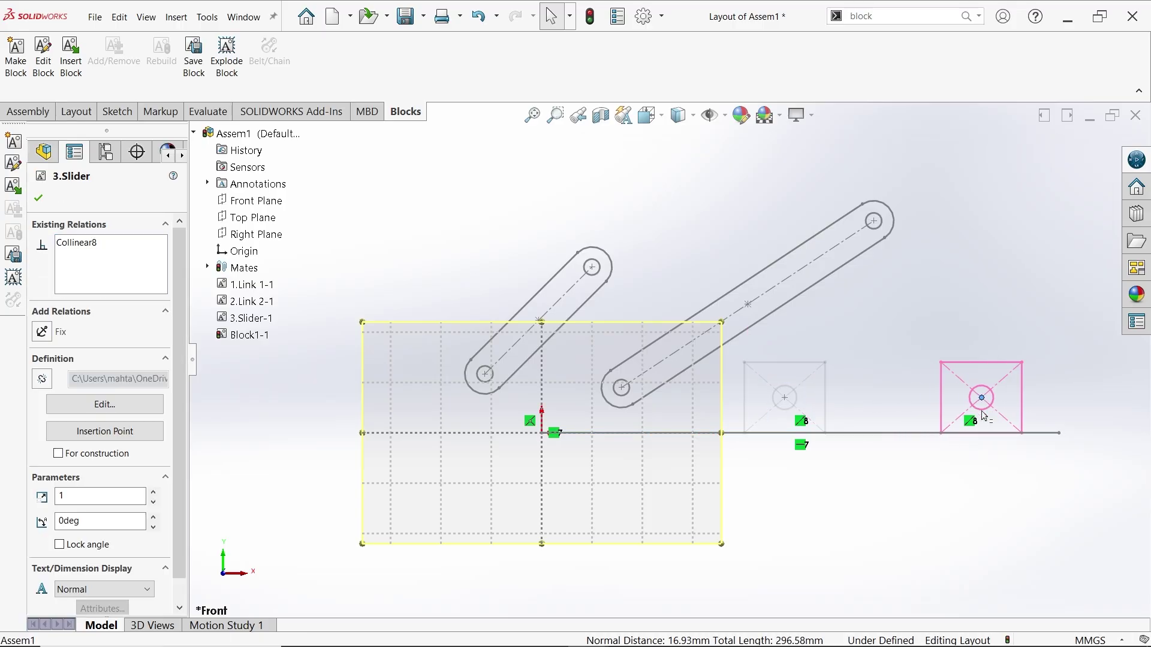
- Make Link 1's upper pin coincident with Link 2's lower pin, then swing the linkage
click(622, 387)
ctrl+click(593, 267)
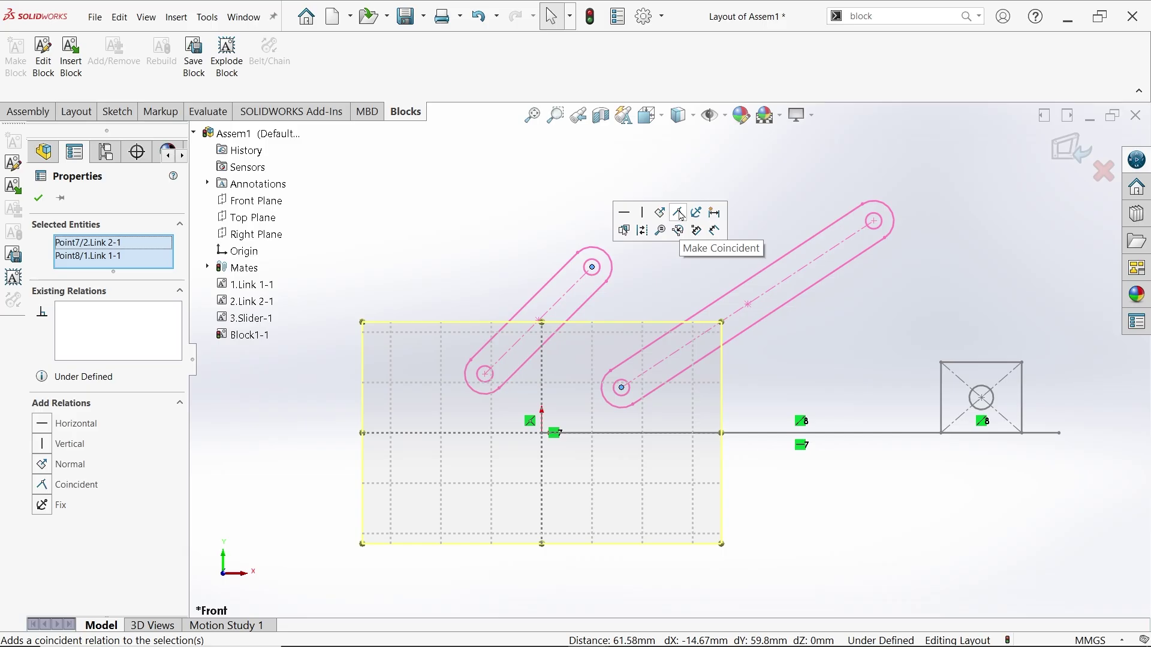
click(680, 217)
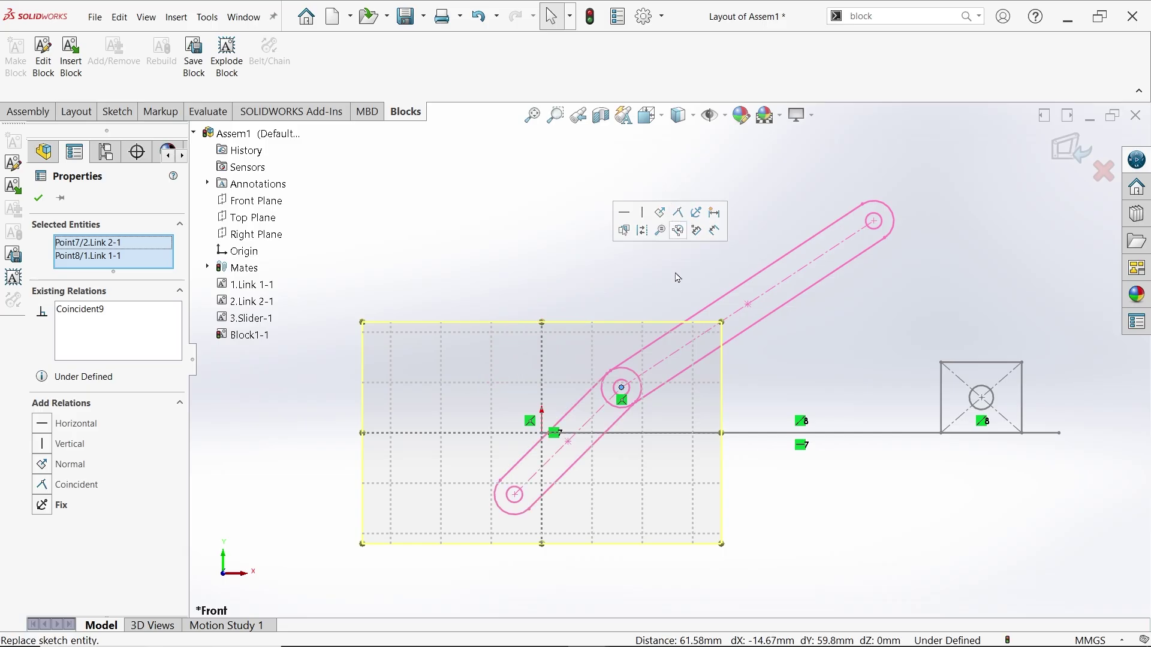
drag(623, 395, 675, 240)
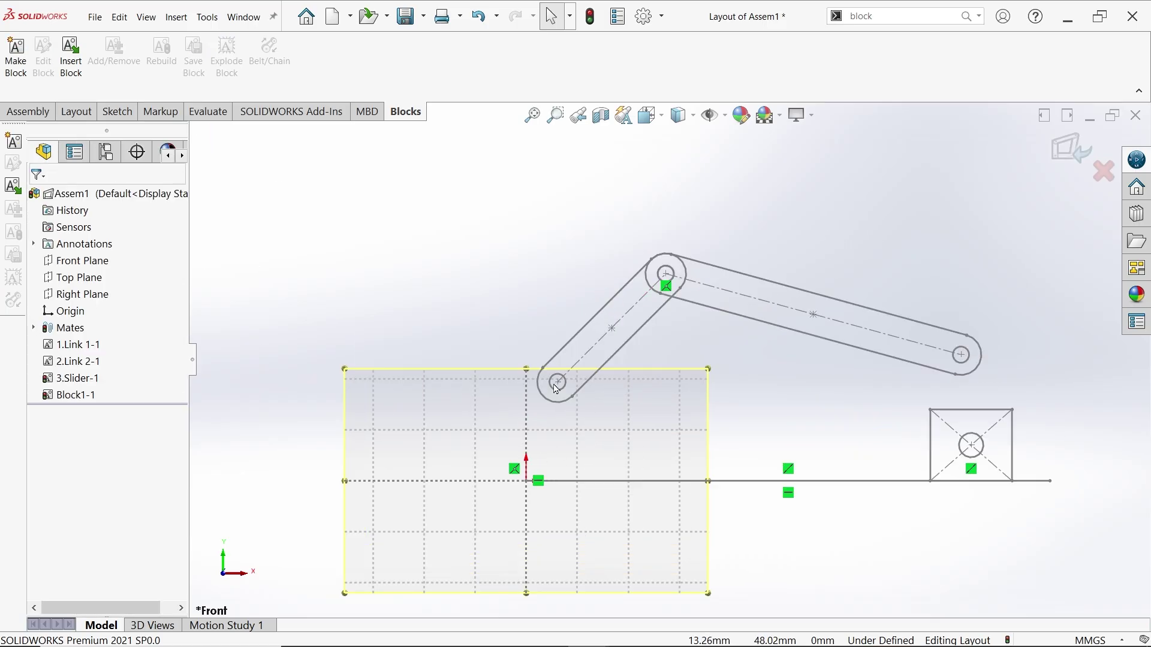
- Pin Link 1's lower end to the origin and Link 2's far end to the slider centre, then test-swing the crank
click(558, 383)
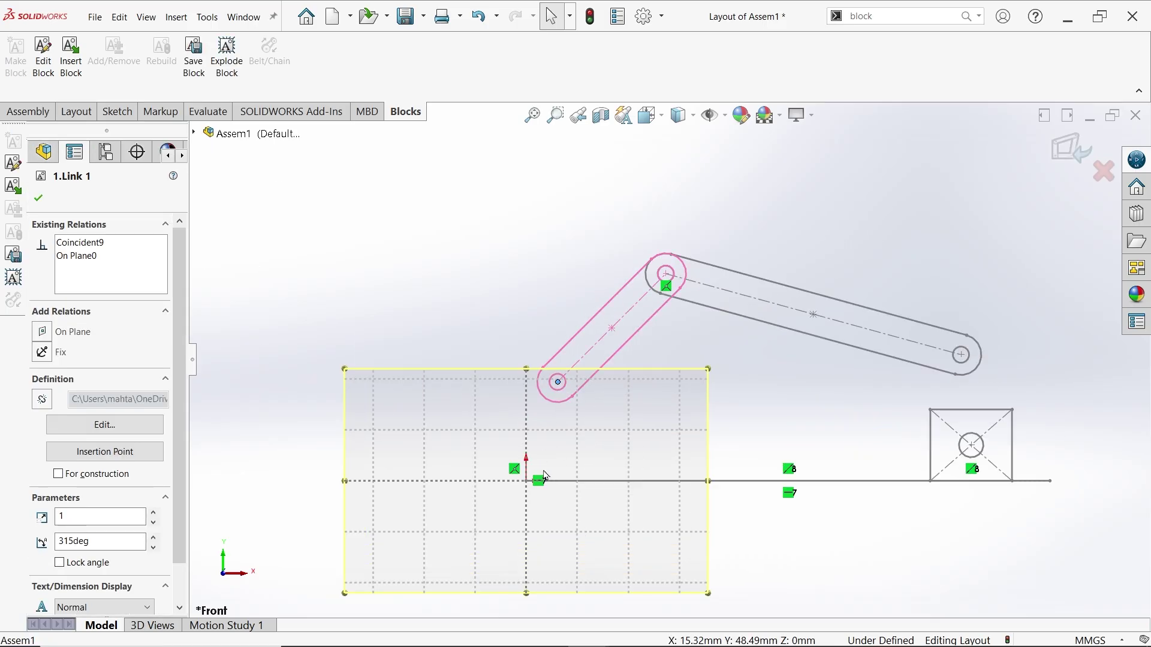
ctrl+click(527, 480)
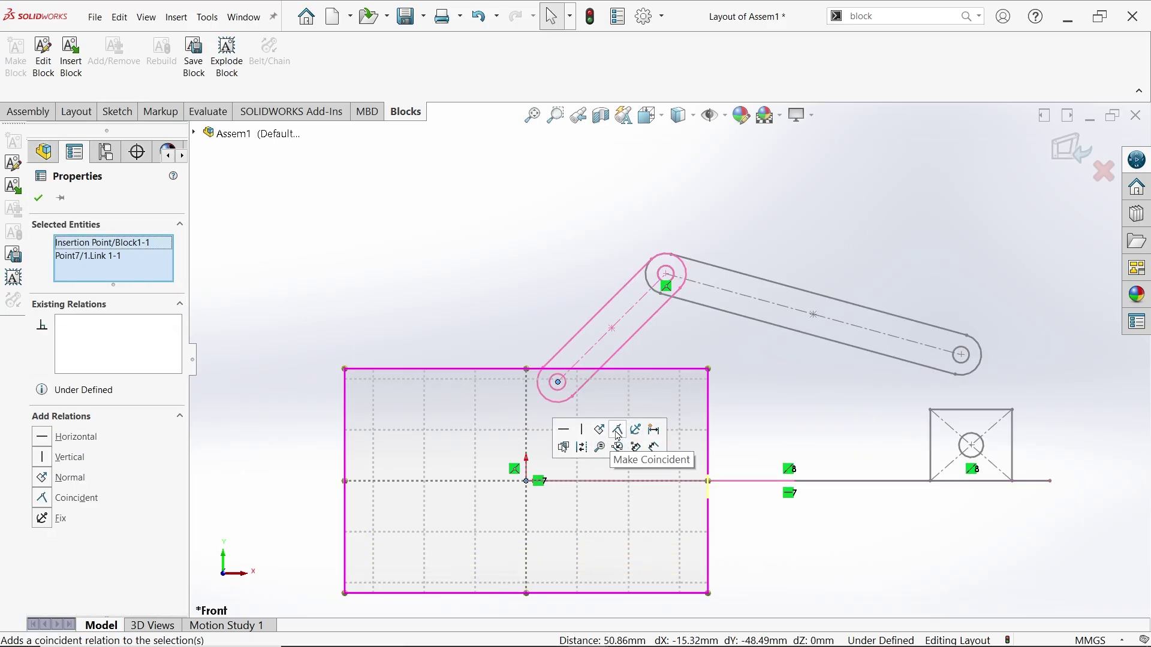
click(620, 431)
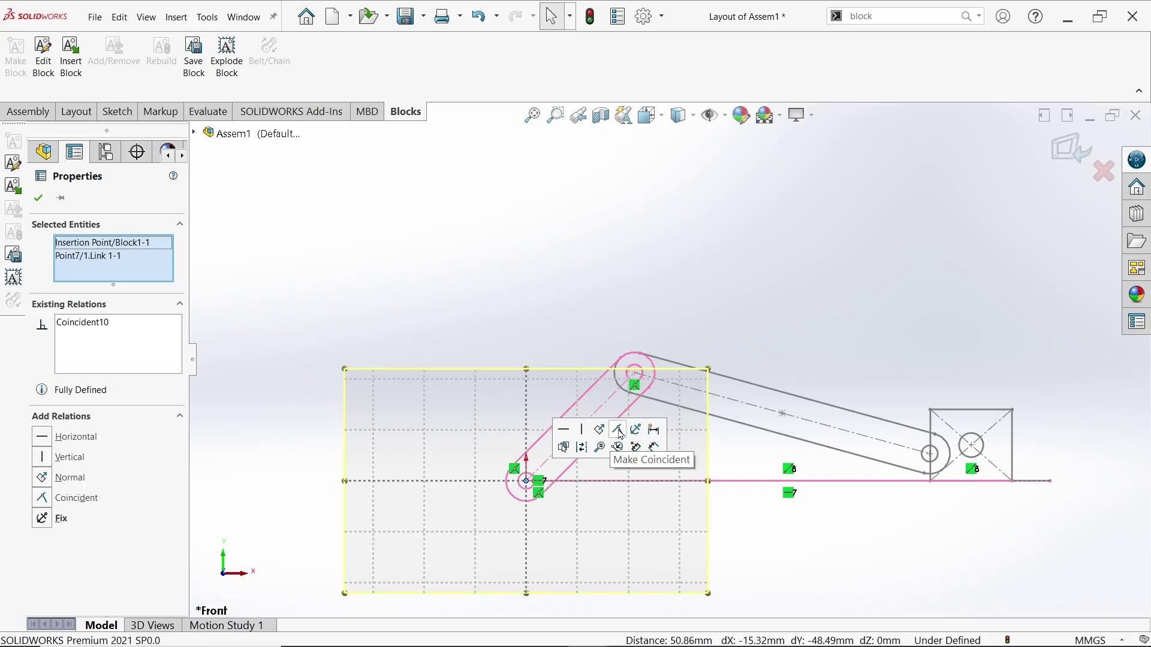
click(934, 462)
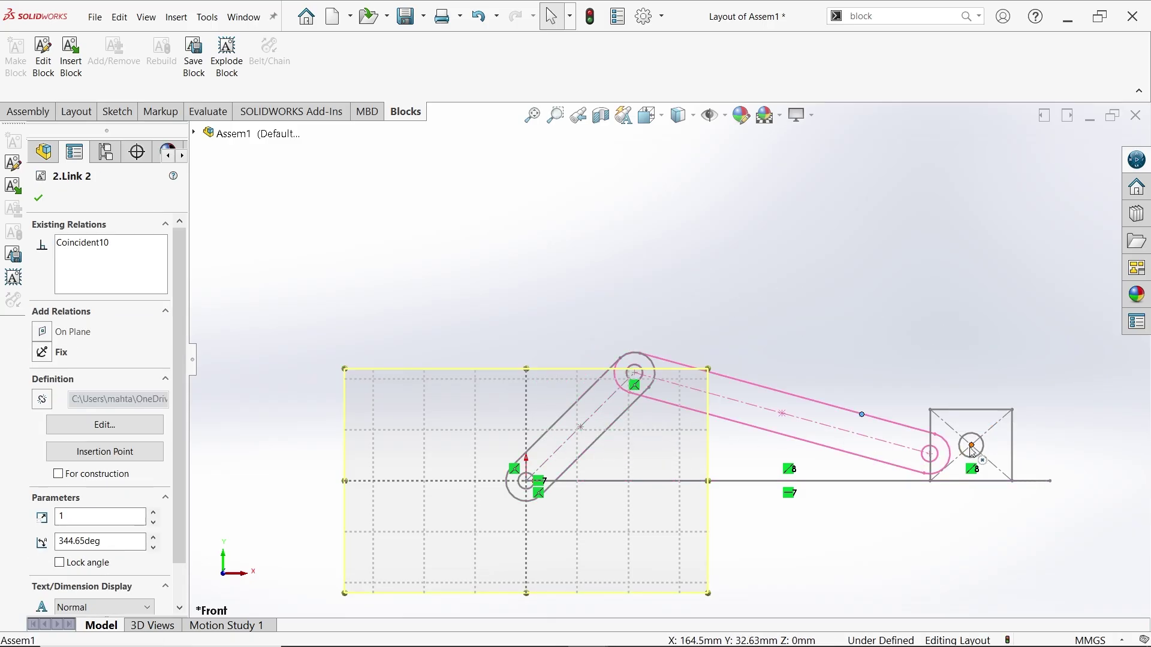
click(971, 446)
ctrl+click(971, 446)
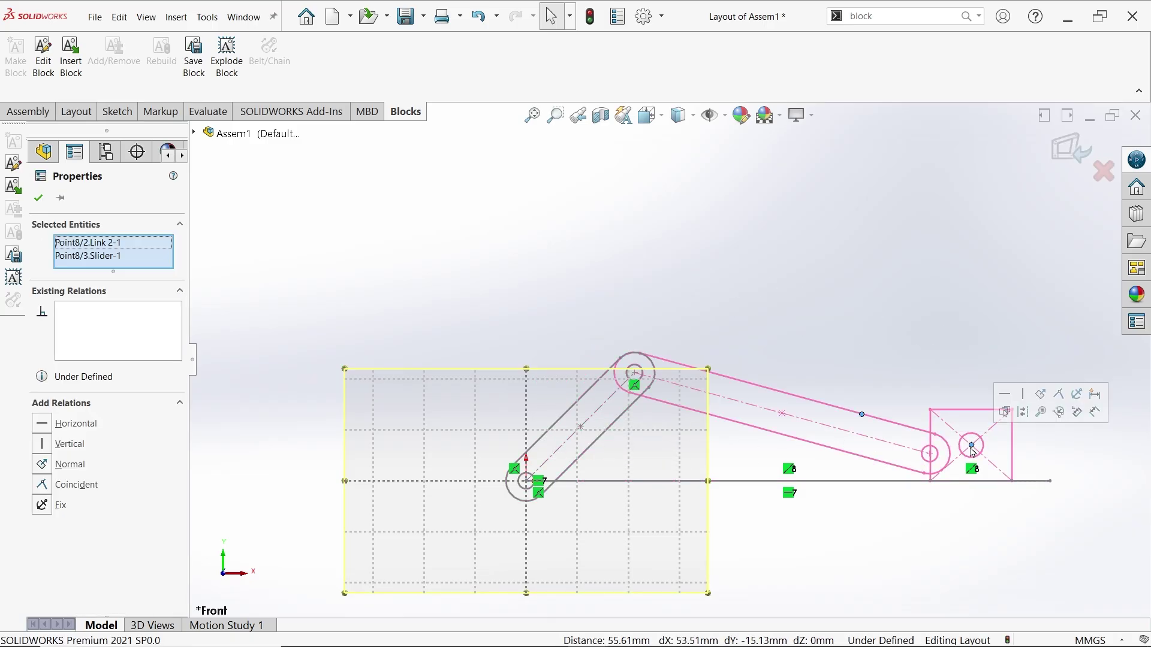
click(1060, 396)
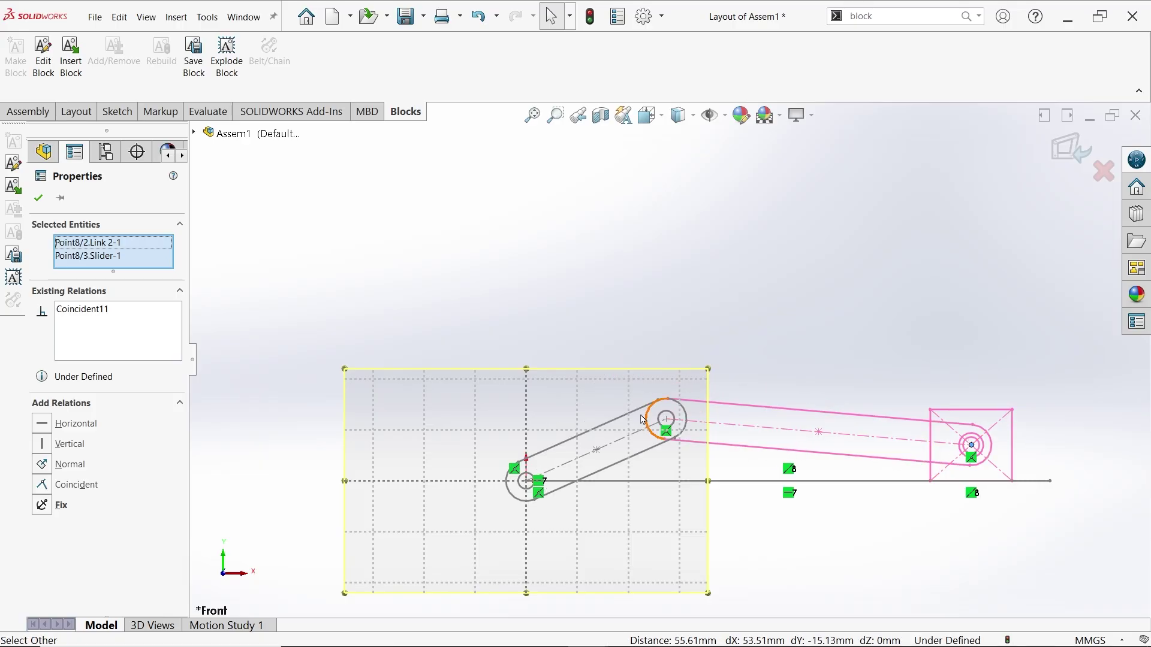
key(Escape)
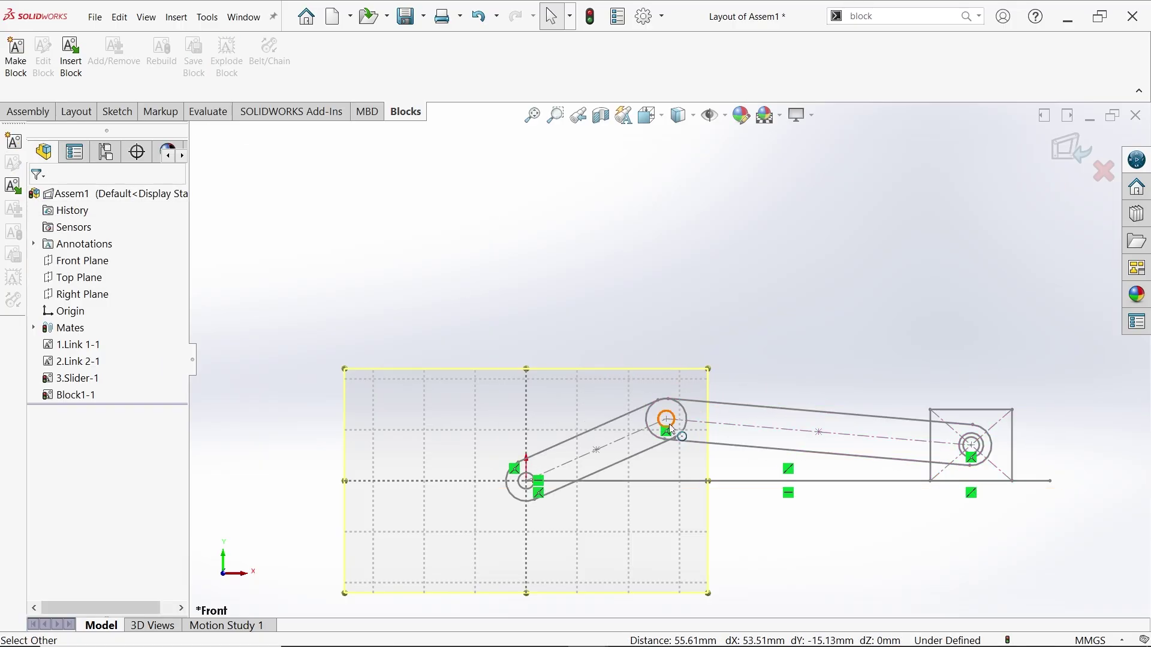
drag(669, 425, 611, 324)
- Exit the layout sketch and drag the slider block to test the slider-crank motion
scroll(659, 287, up, 2)
scroll(752, 443, down, 2)
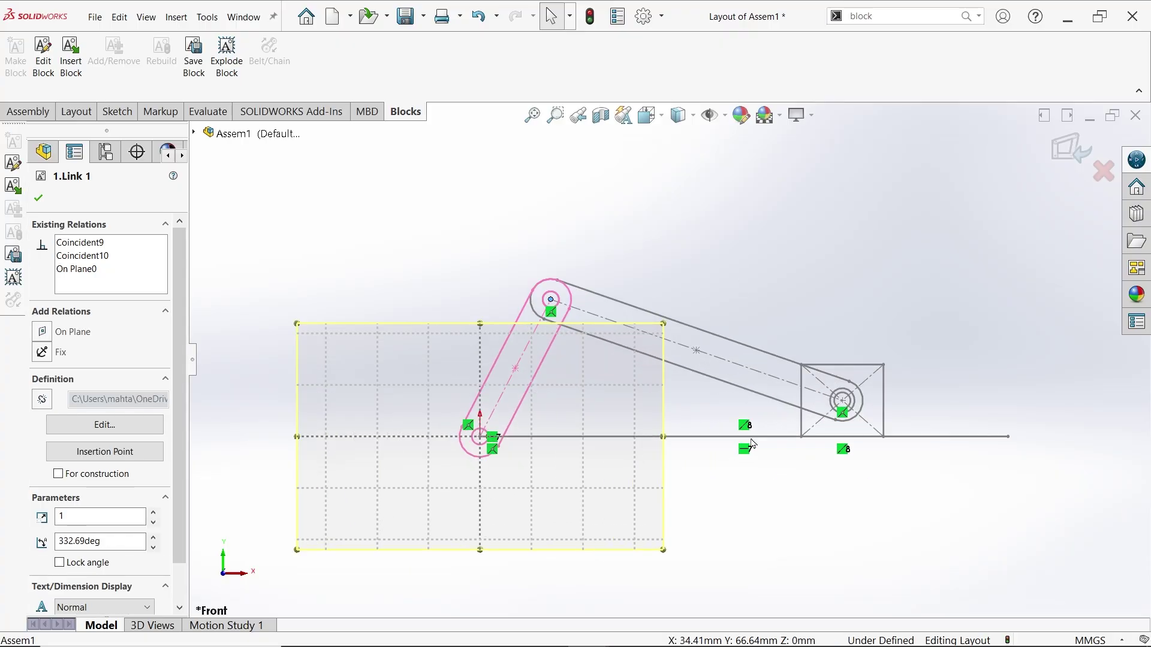
click(1069, 147)
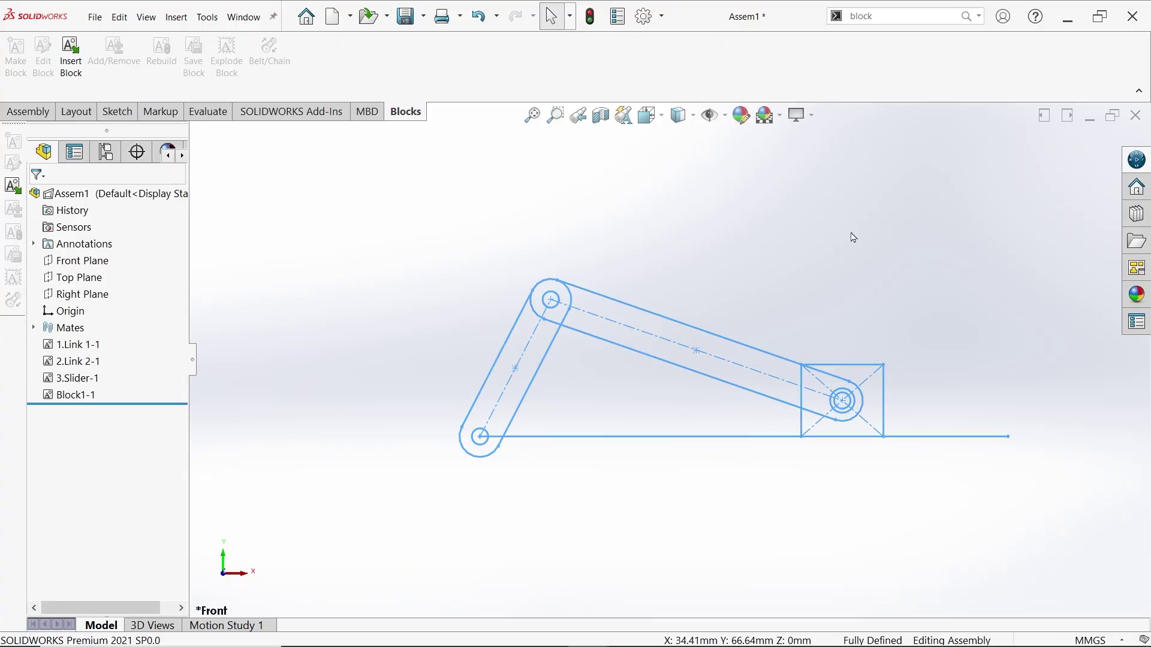
scroll(741, 375, down, 3)
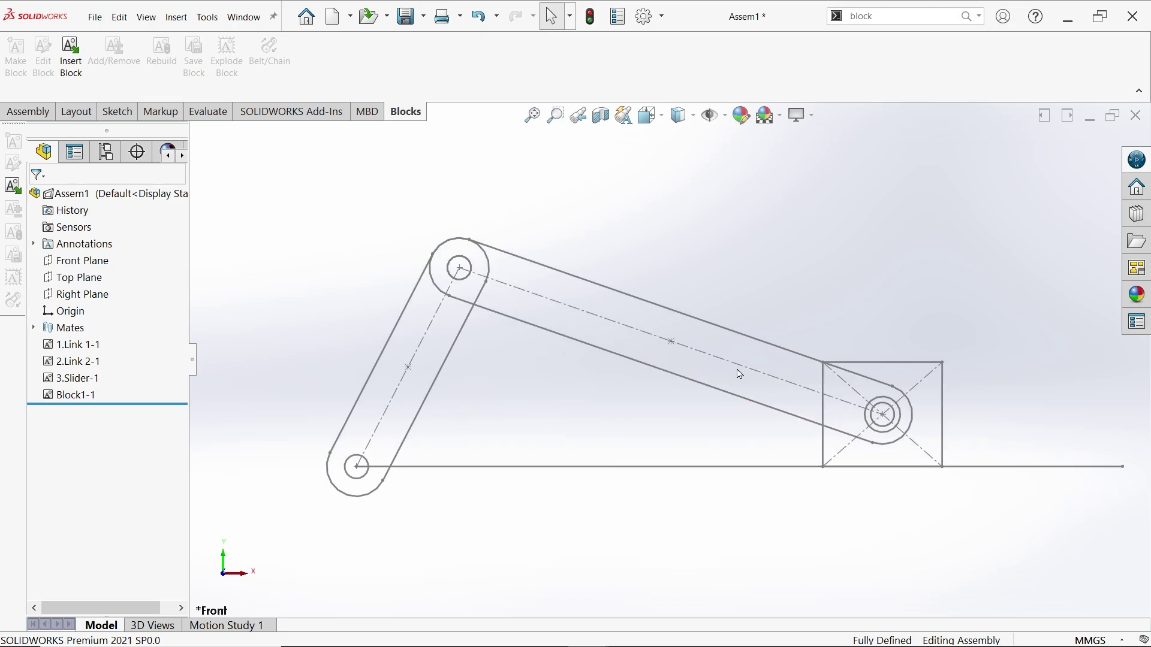
scroll(719, 317, up, 1)
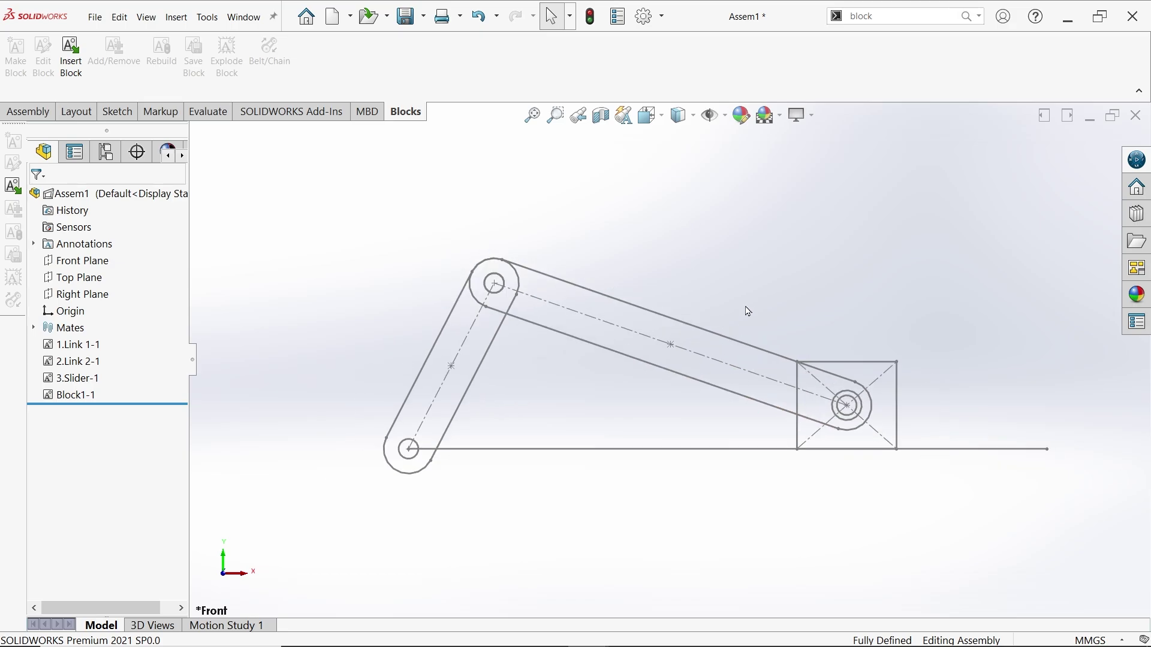
scroll(743, 313, down, 1)
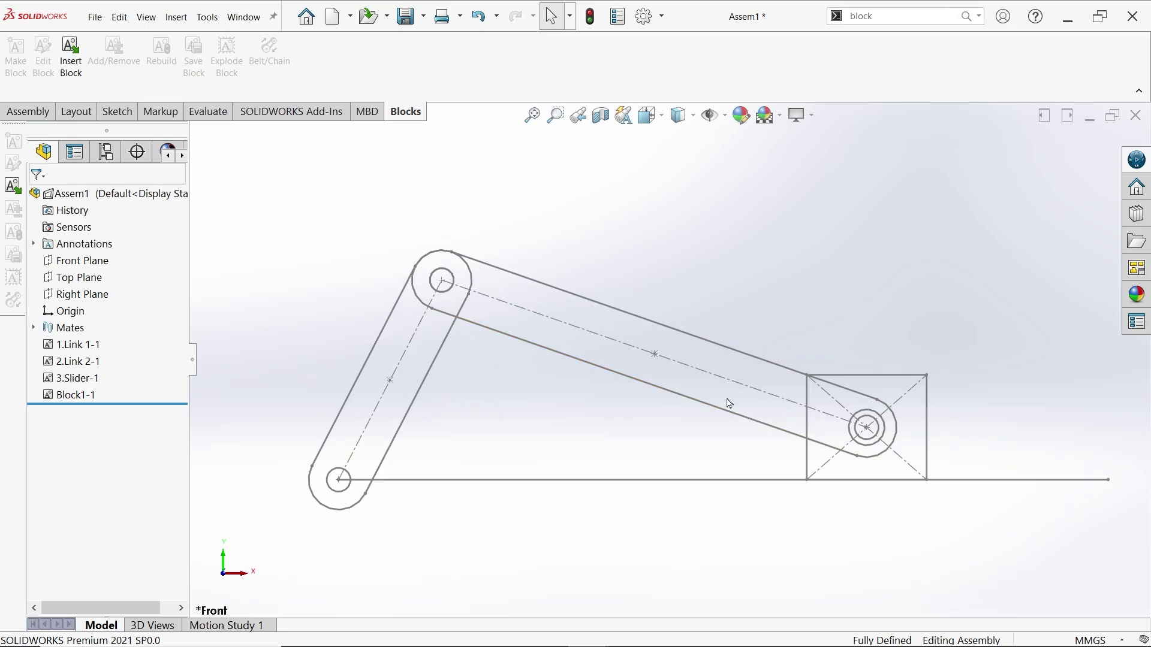
mouse_move(870, 436)
mouse_down()
mouse_move(630, 419)
mouse_move(847, 422)
mouse_move(1028, 460)
mouse_move(926, 436)
mouse_move(706, 439)
mouse_move(881, 450)
mouse_up()
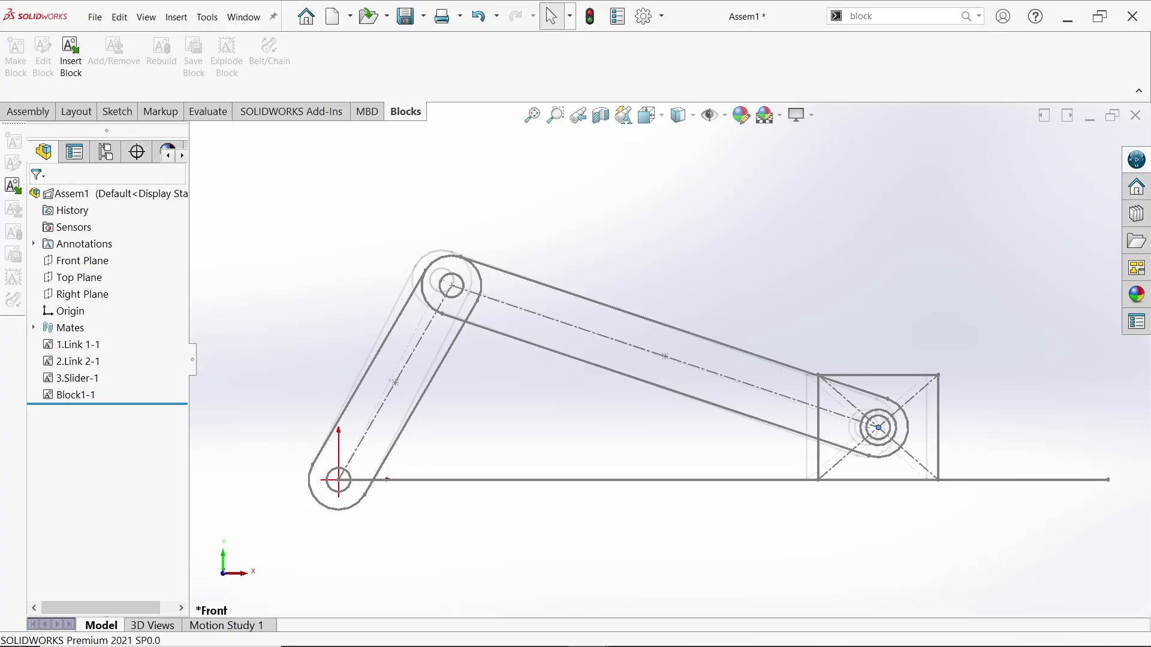
- Save the assembly as Assem1 in the Desktop Blocks folder, declining to replace the existing file
click(405, 16)
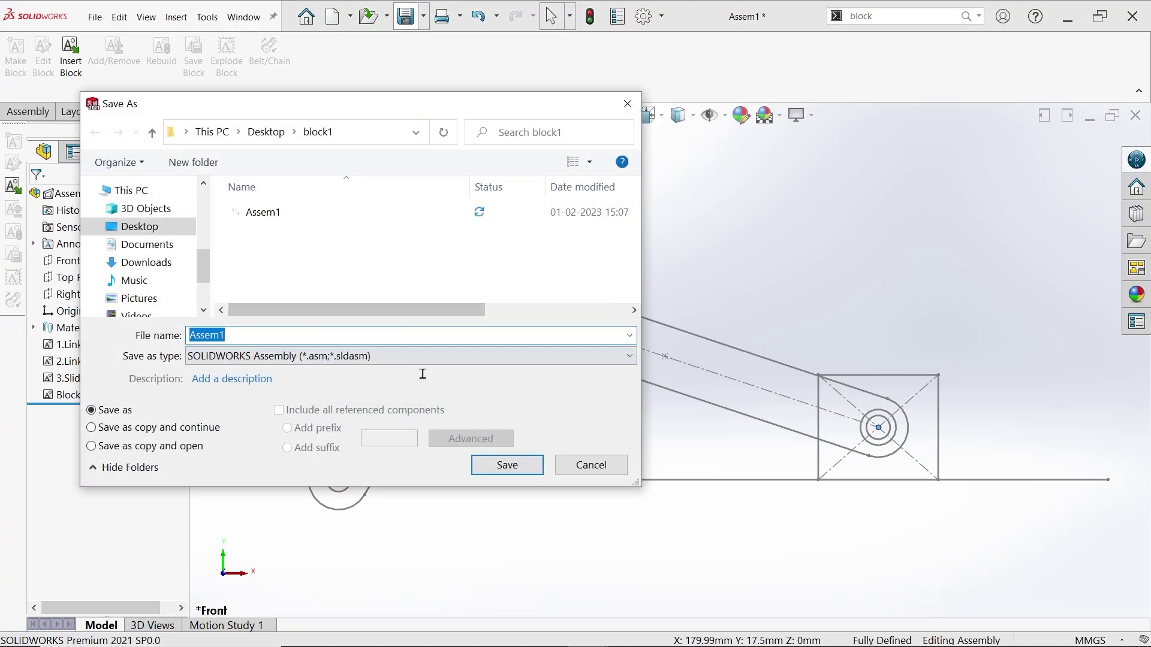
click(503, 466)
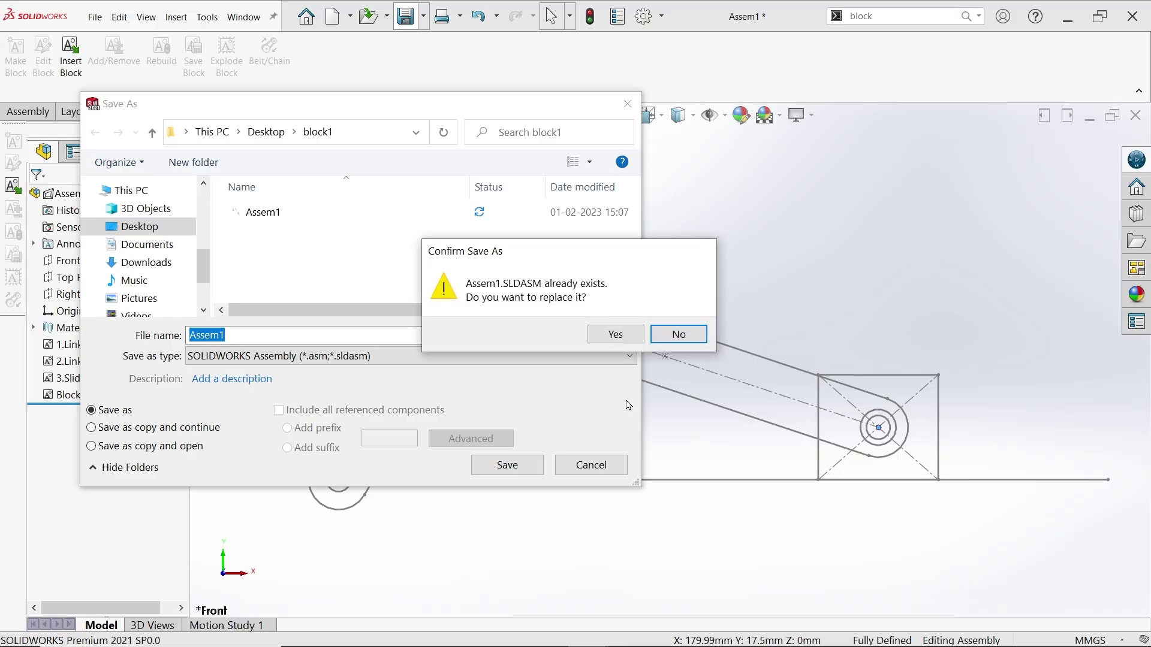
click(693, 338)
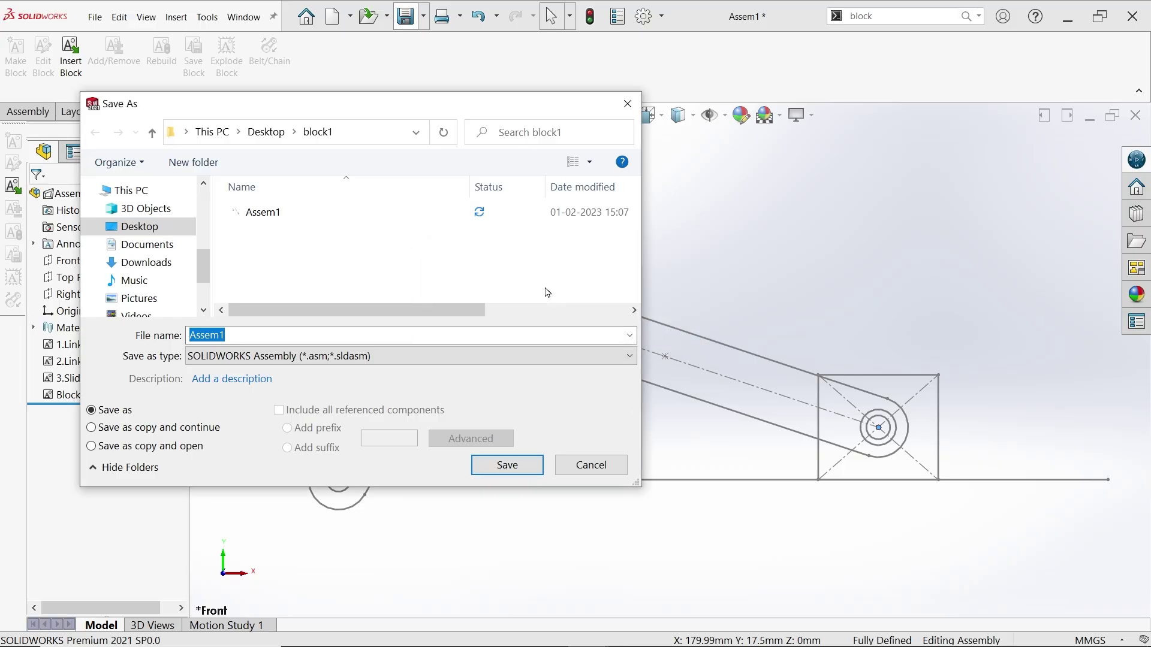
click(267, 132)
double_click(327, 230)
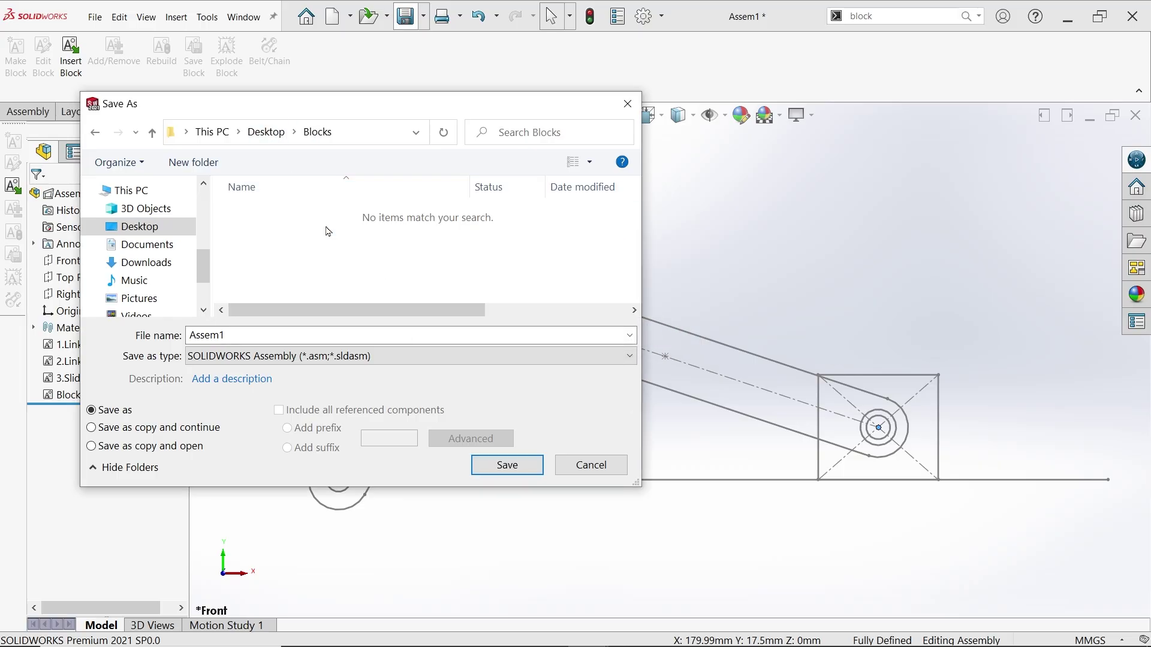
click(507, 465)
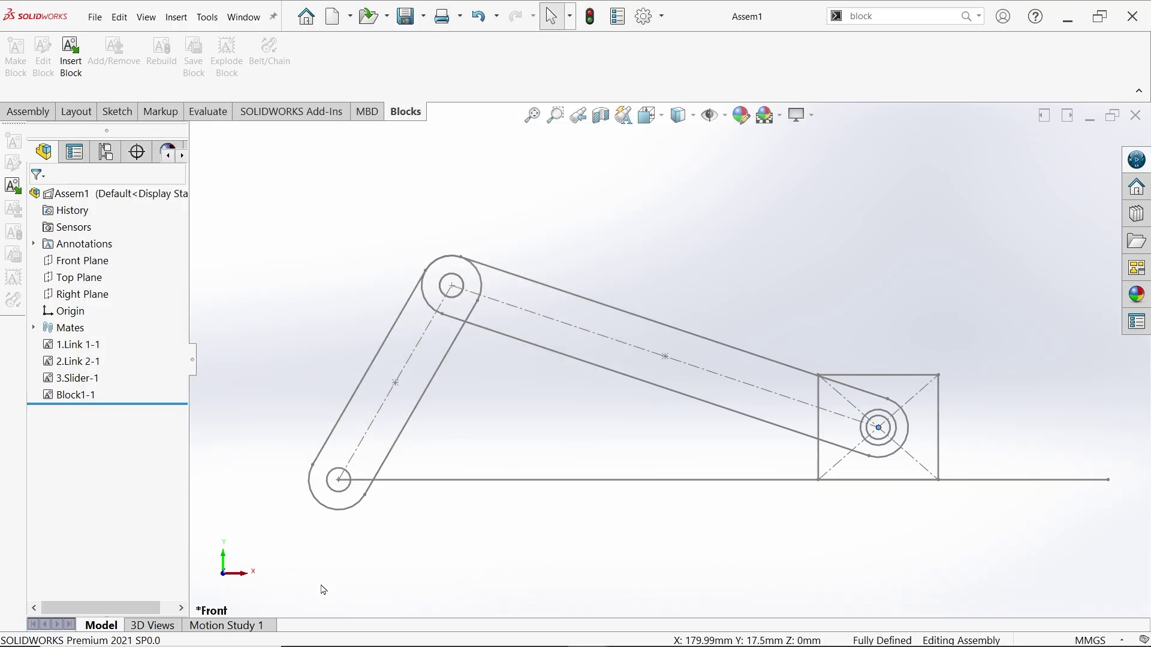
- Open Motion Study 1, load the SOLIDWORKS Motion add-in, and switch the study type to Motion Analysis
click(238, 630)
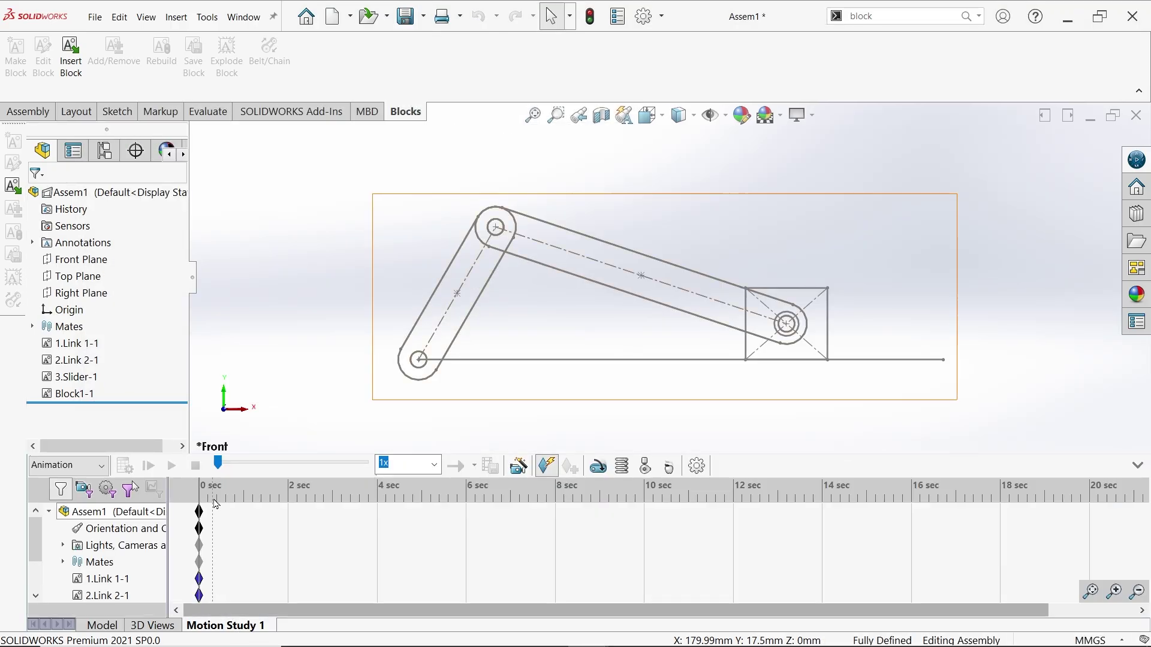
click(284, 112)
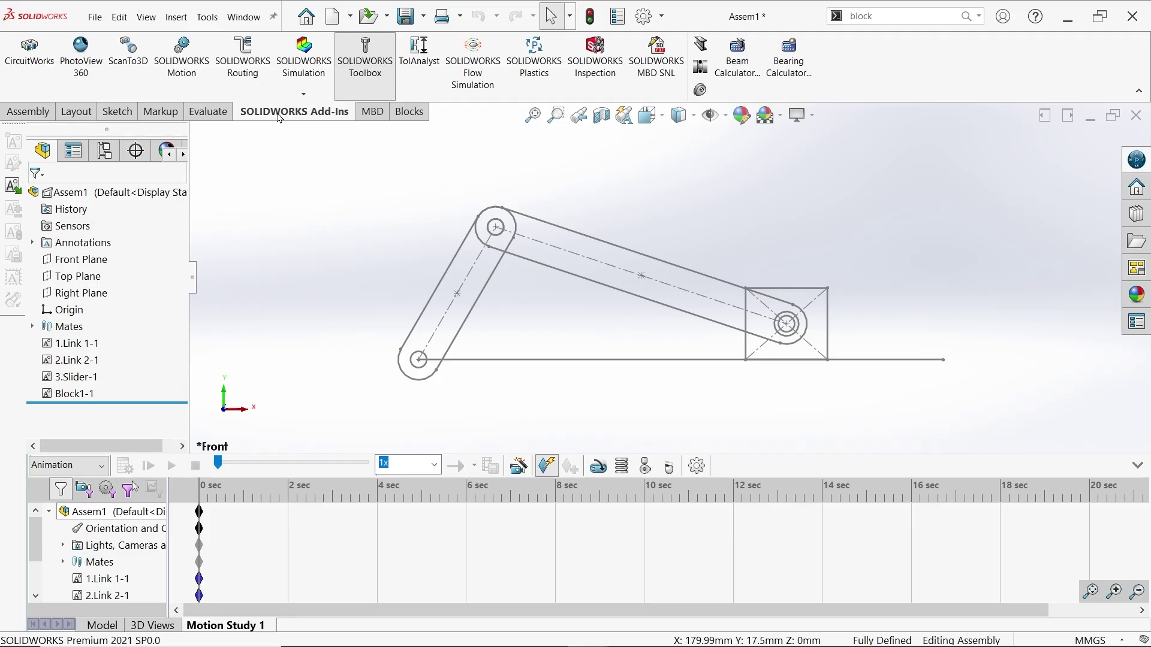
click(191, 66)
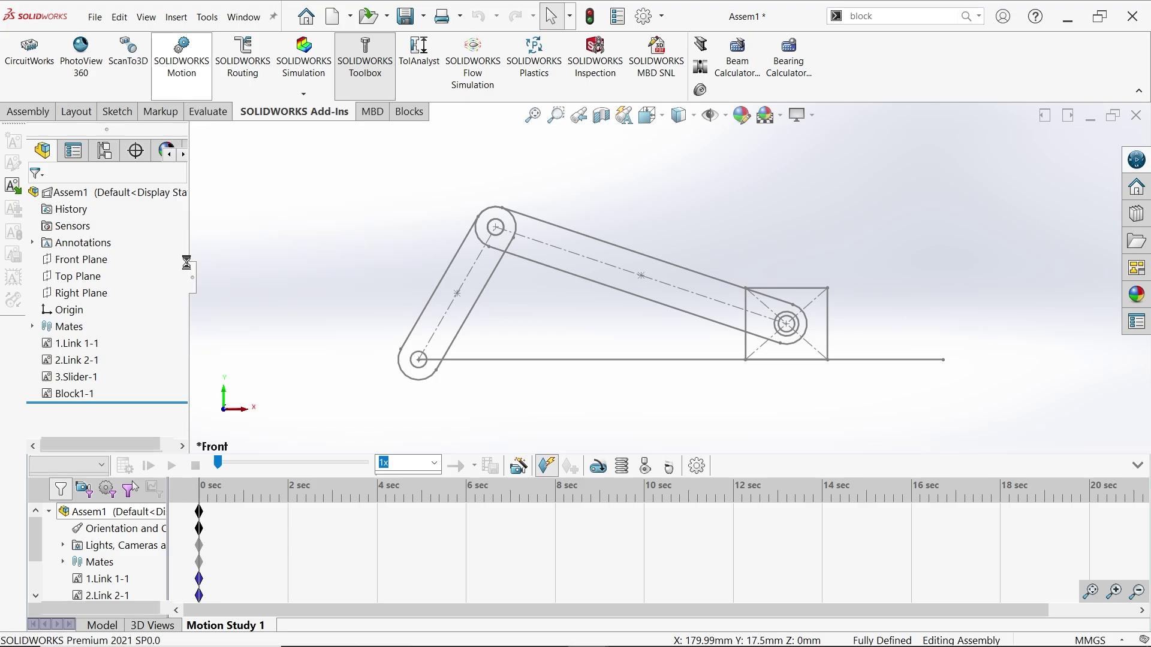
click(81, 467)
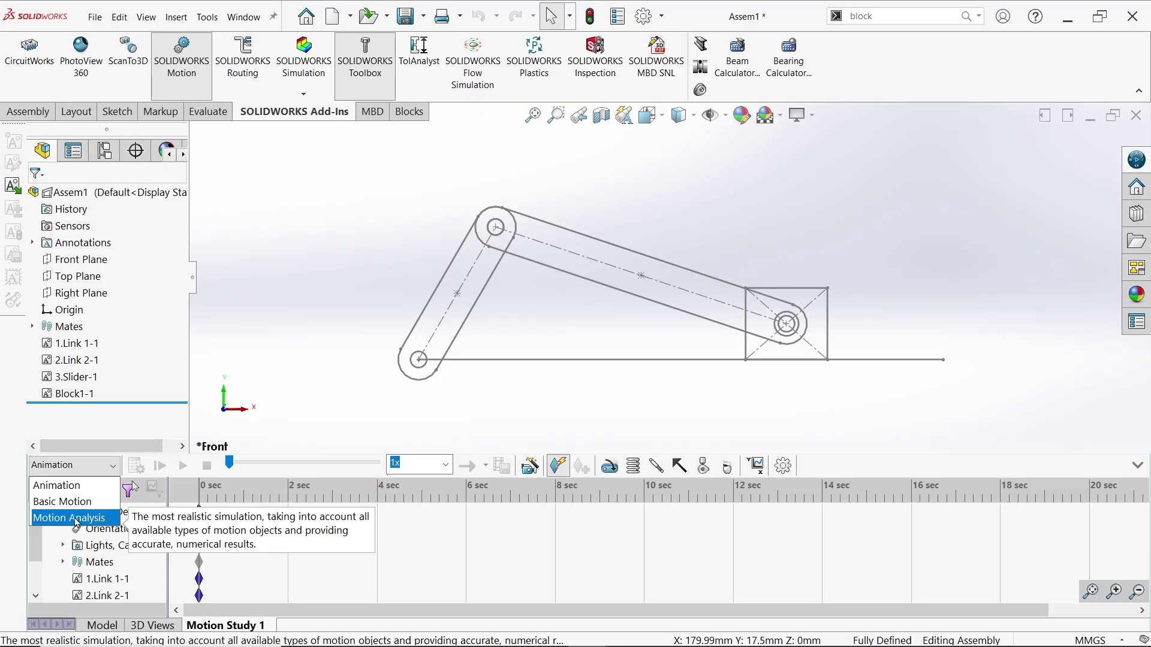
click(76, 523)
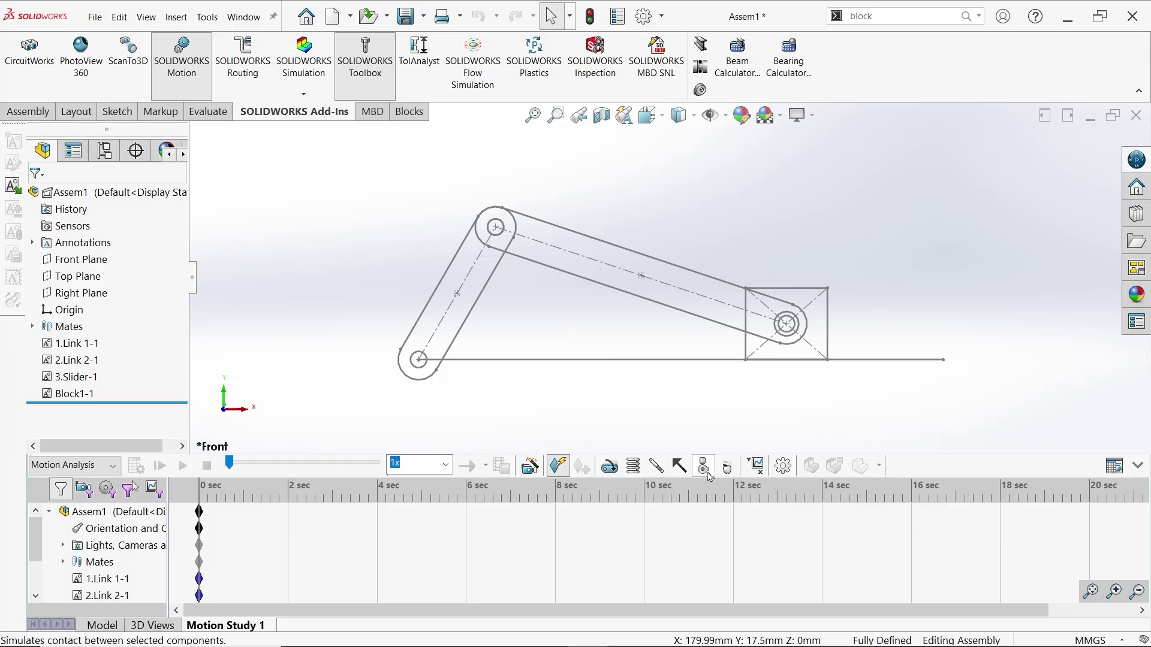
- Accept the Motion Study Properties and stretch the Assem1 end keyframe out to about 12 seconds
click(783, 466)
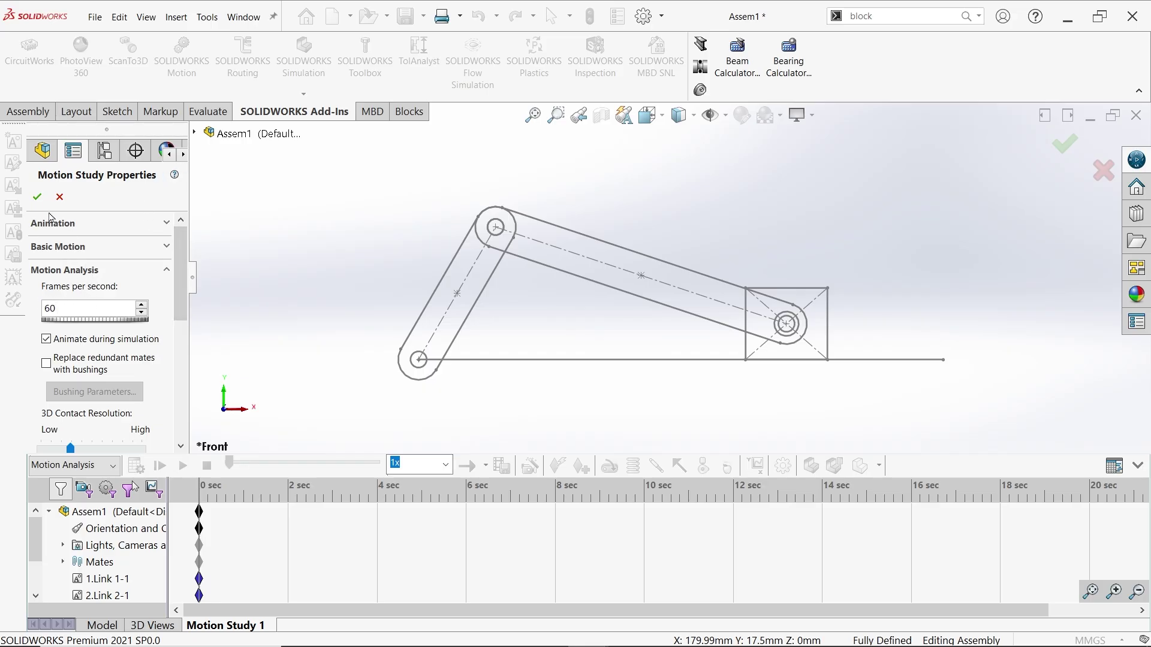
click(37, 196)
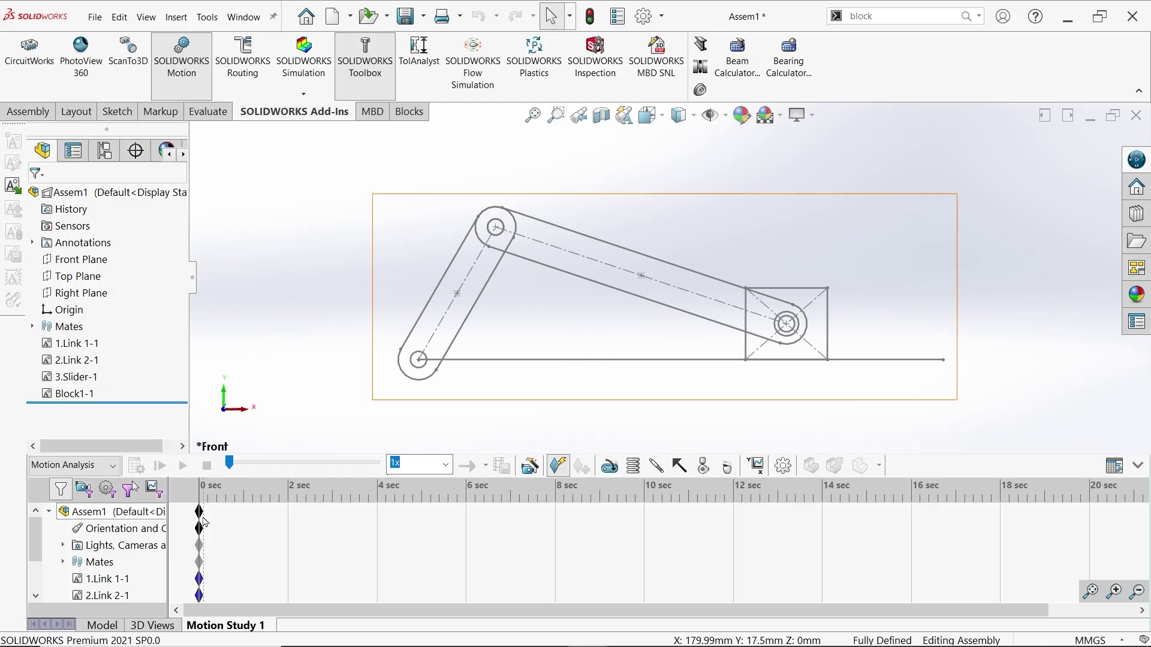
drag(199, 514, 733, 513)
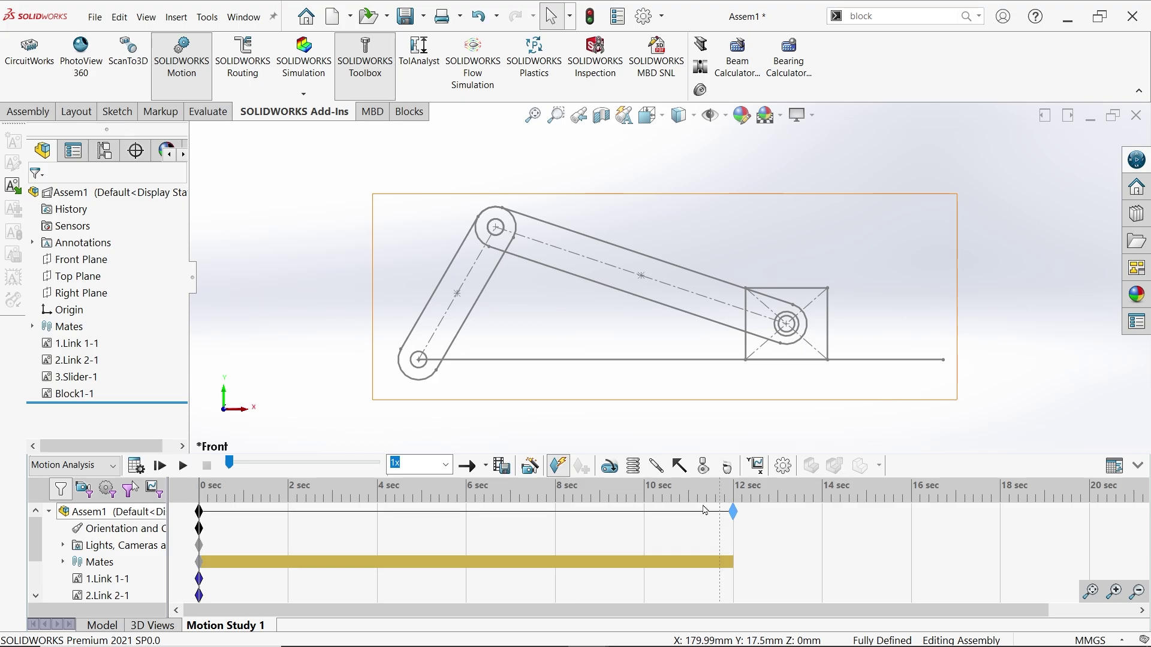
- Add a reversed, constant-speed 20 RPM rotary motor on Link 1's pivot arc
click(609, 468)
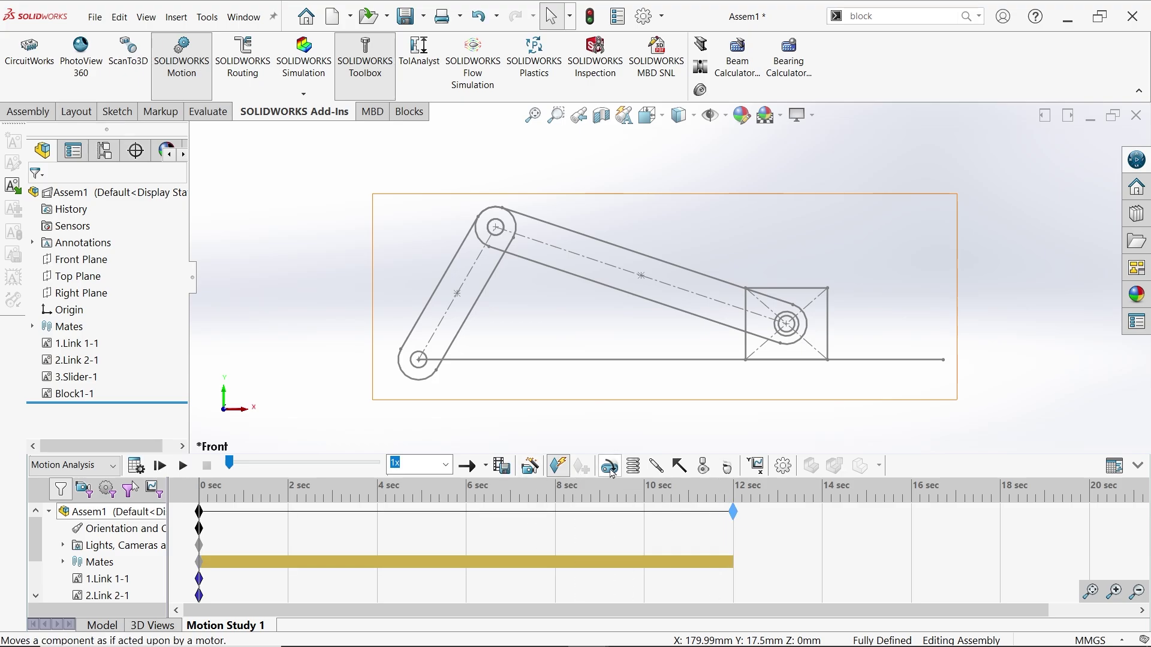
click(422, 384)
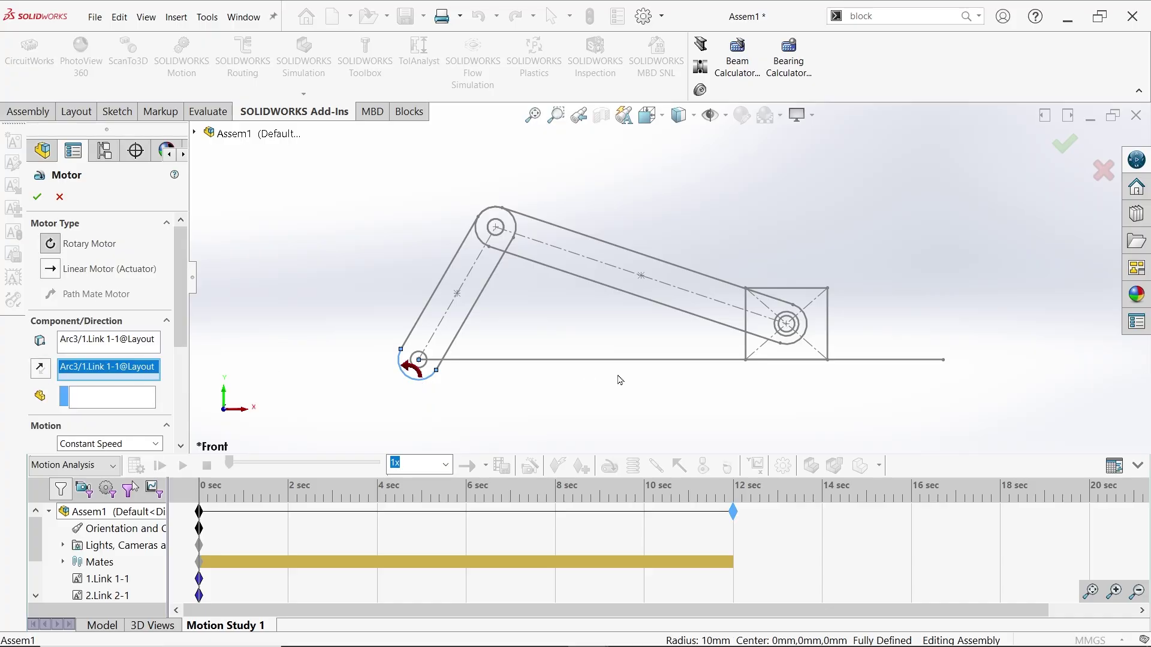
click(40, 368)
drag(184, 318, 180, 388)
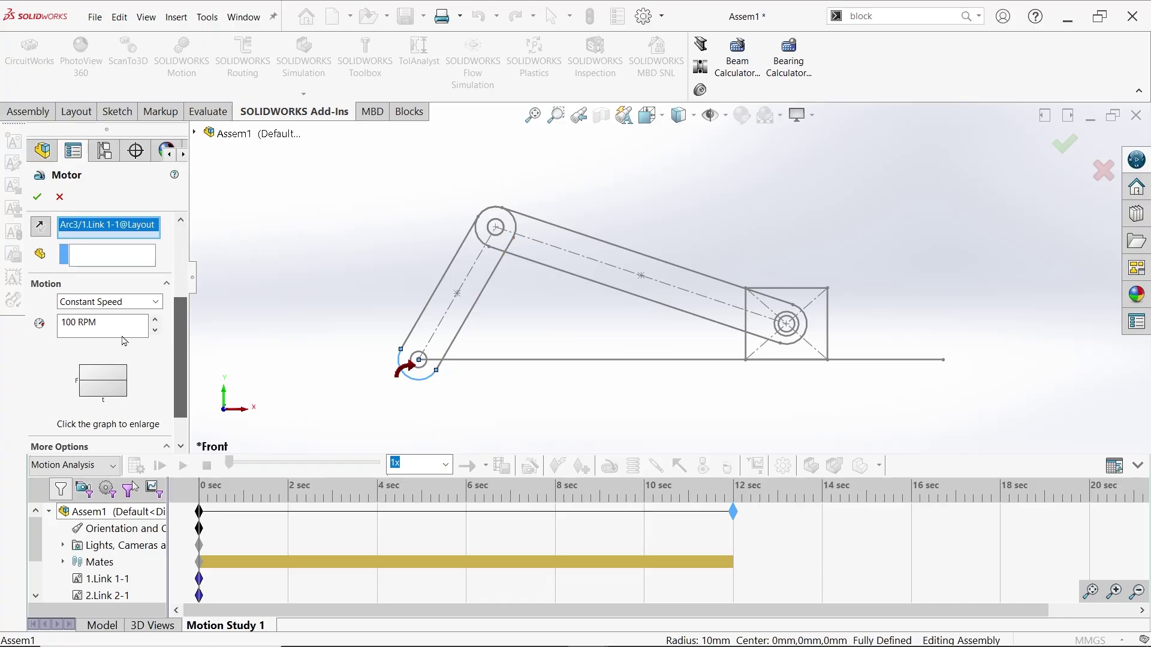
click(157, 302)
click(159, 304)
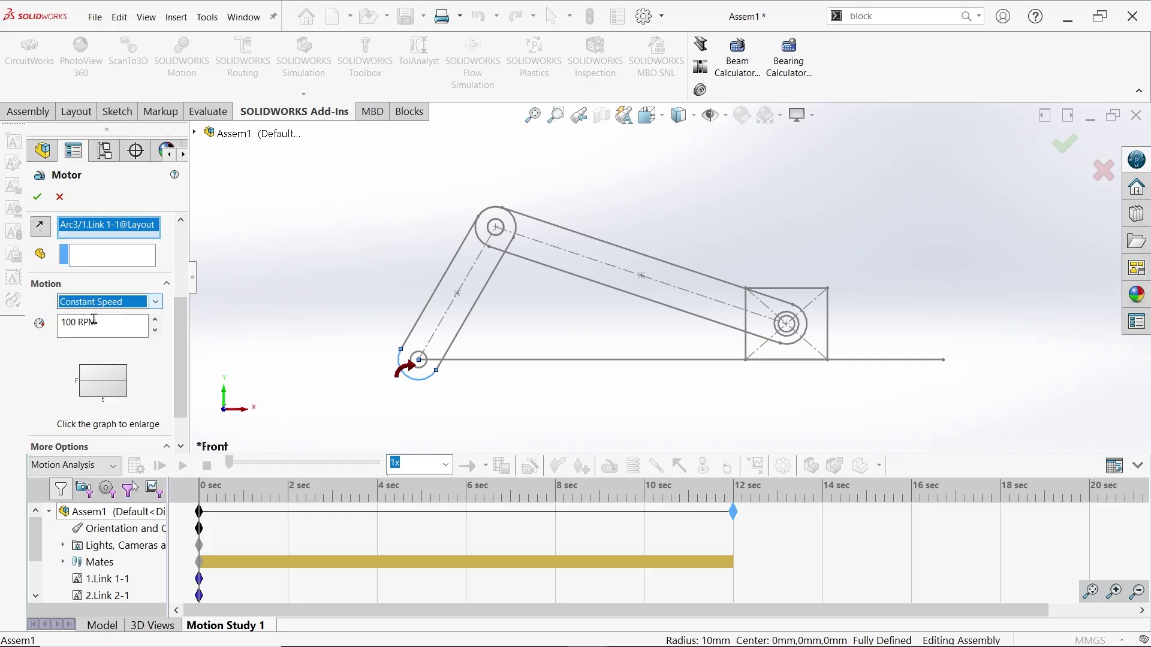
drag(79, 321, 67, 321)
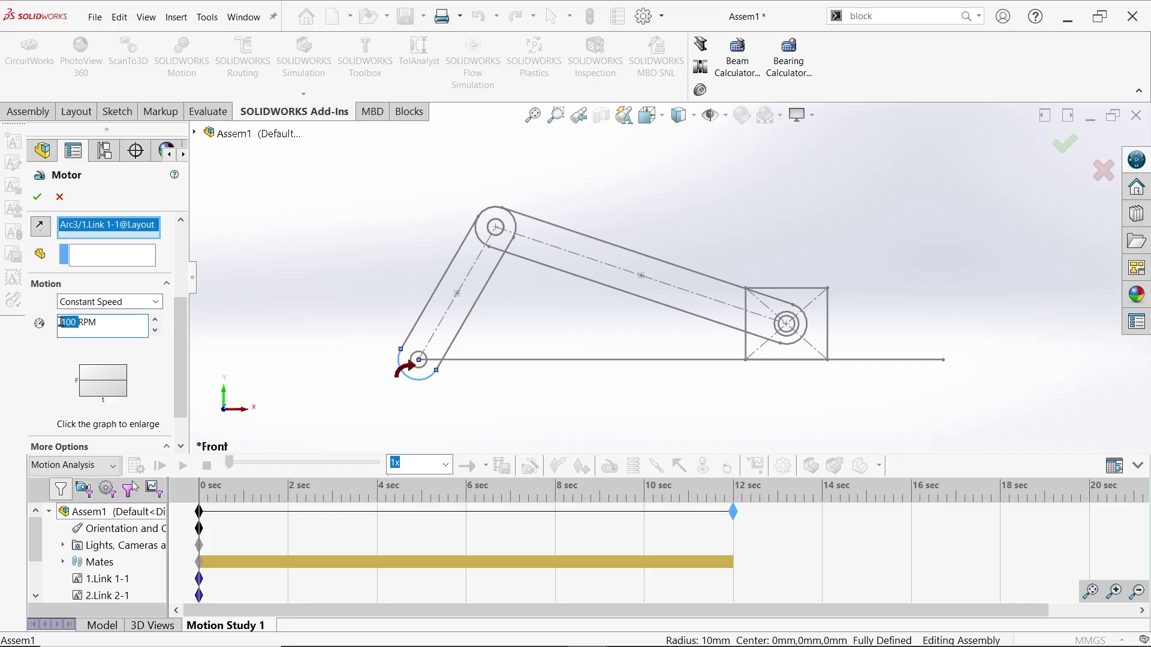
text(20)
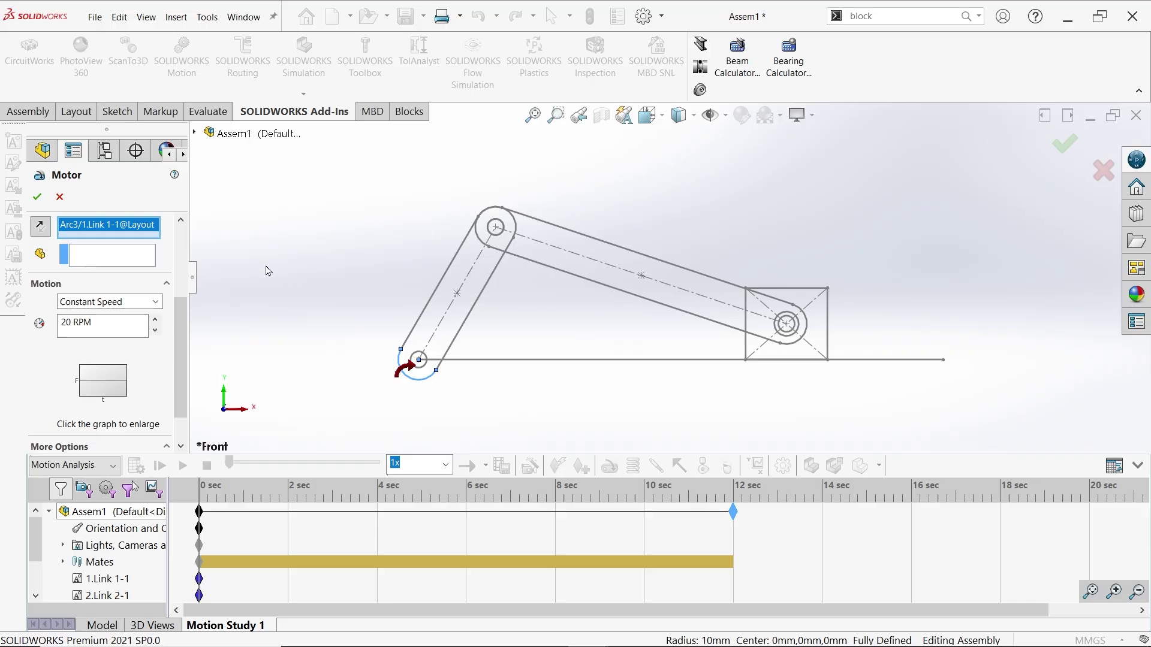
click(37, 197)
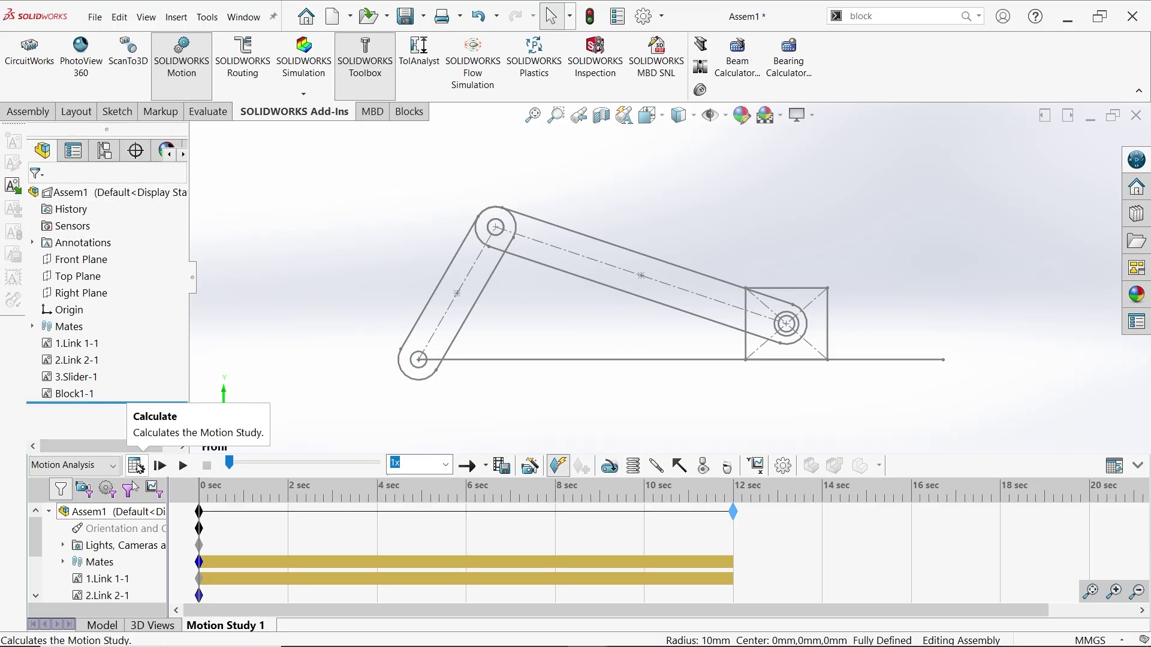
- Calculate Motion Study 1 over 12 seconds and start playing back the result
click(136, 466)
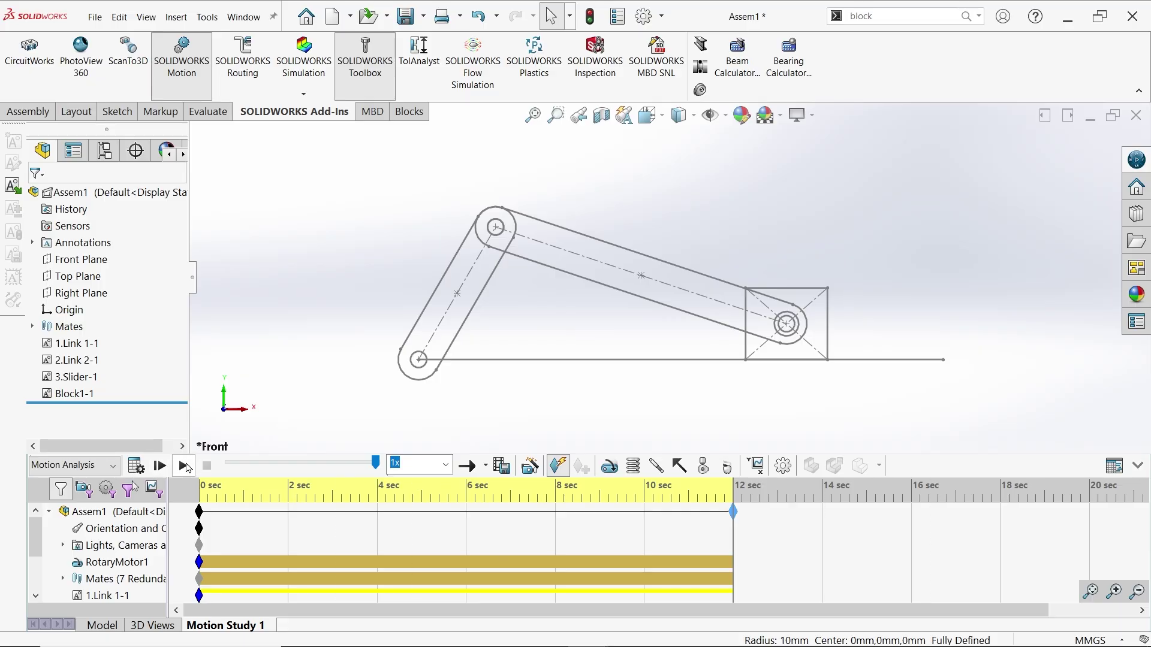
click(182, 466)
- Play the calculated slider-crank motion from the start
click(1138, 466)
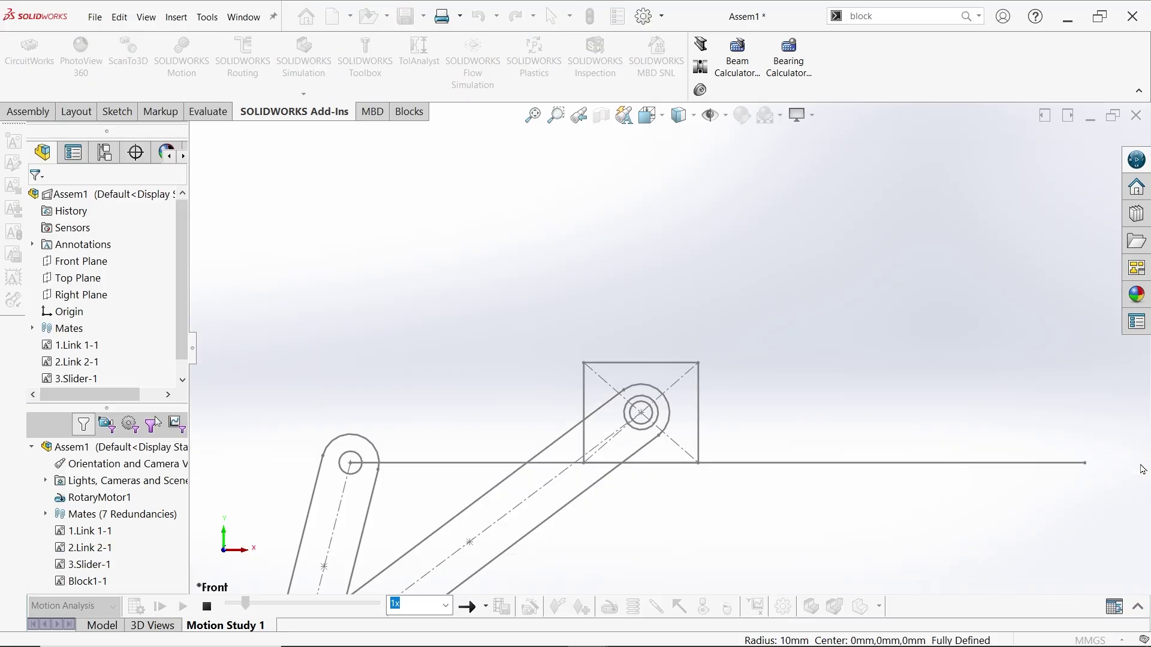